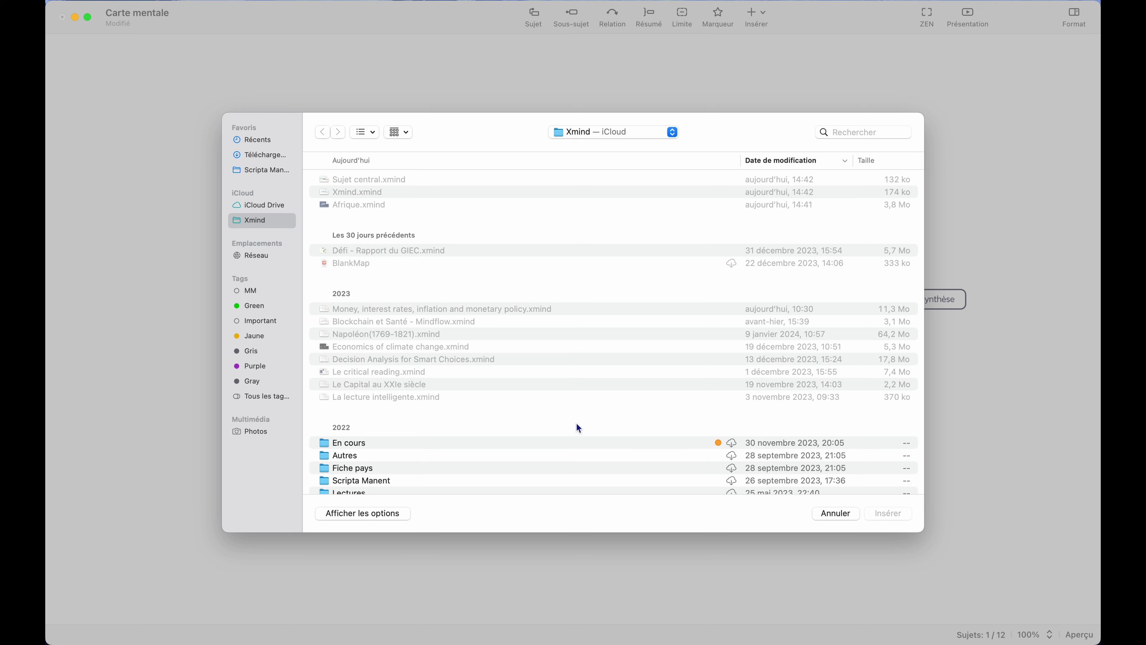
- Cancel the image file selection and view the link types that can be inserted into a topic
left_click(835, 514)
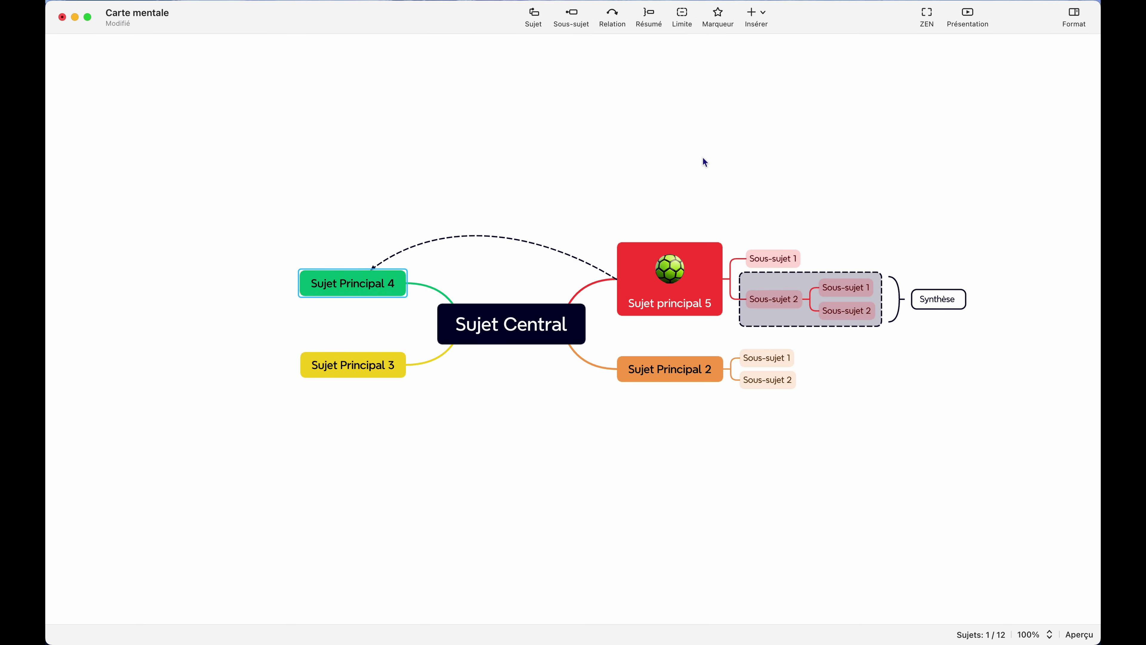
left_click(753, 18)
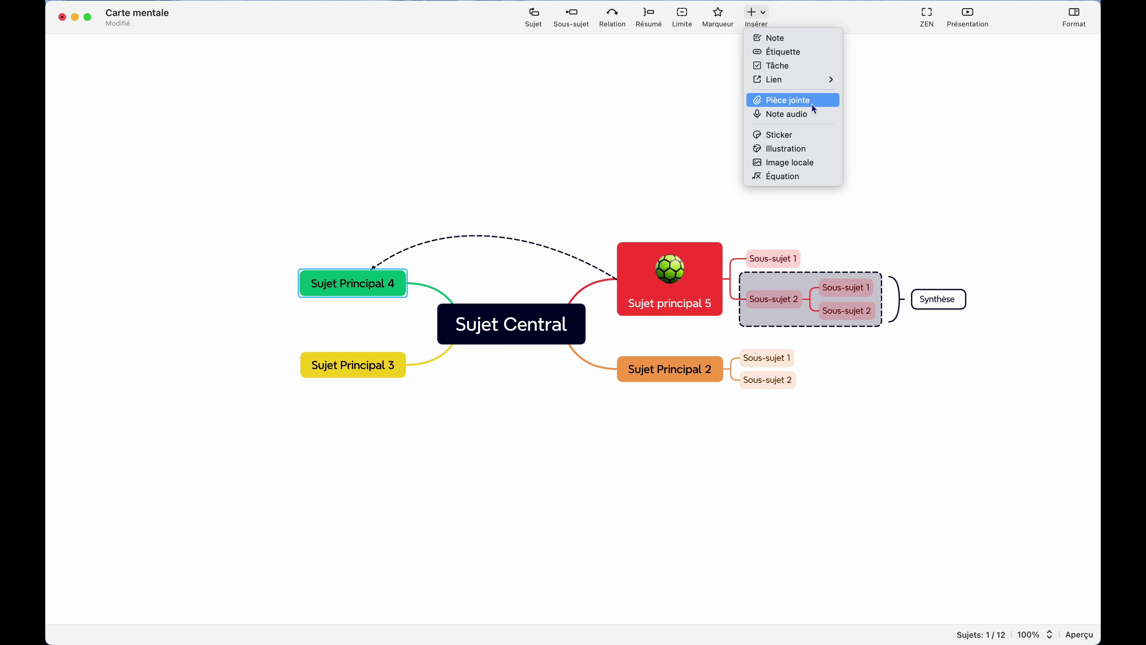
mouse_move(807, 86)
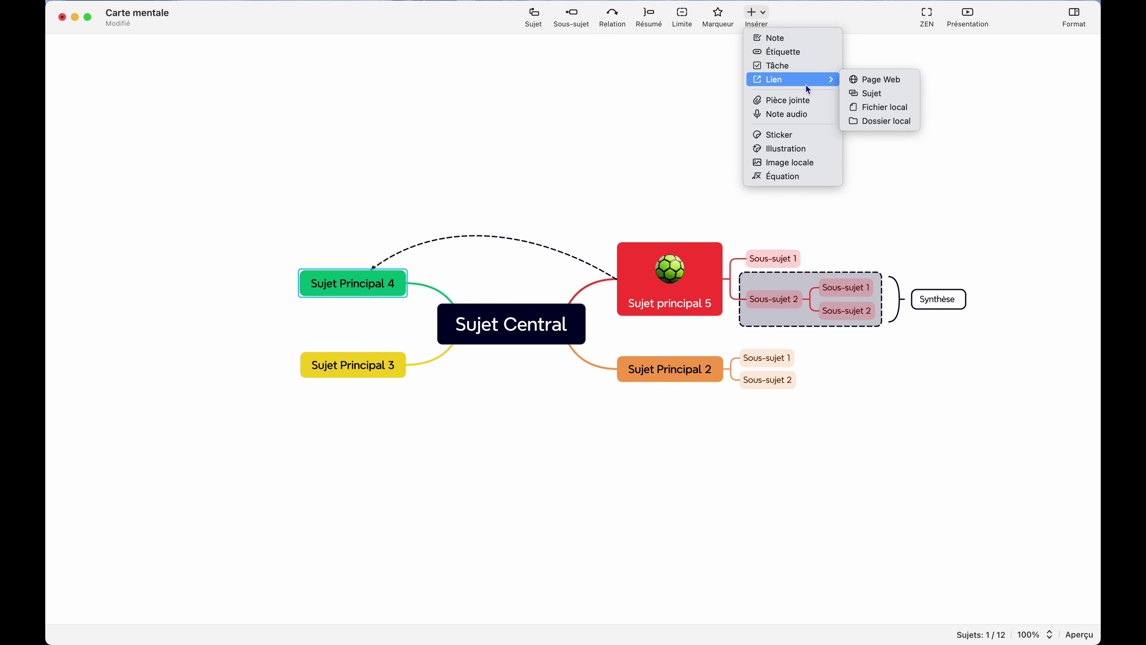
left_click(683, 372)
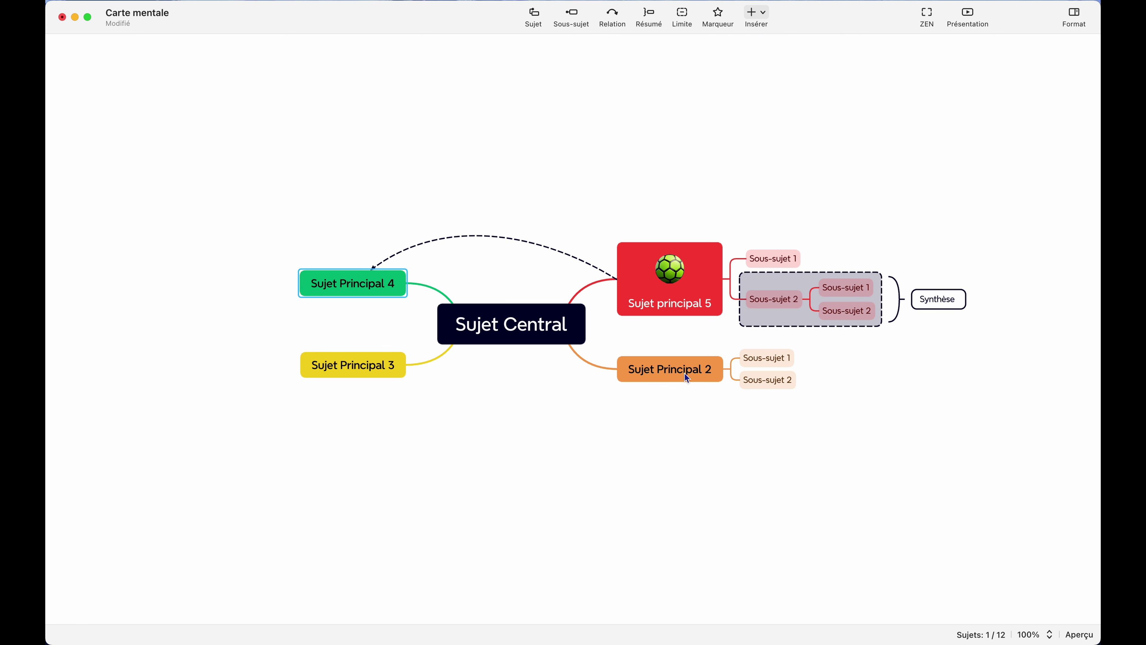
- Show the audio note recorder for Sujet Principal 2 and close it without recording
left_click(751, 21)
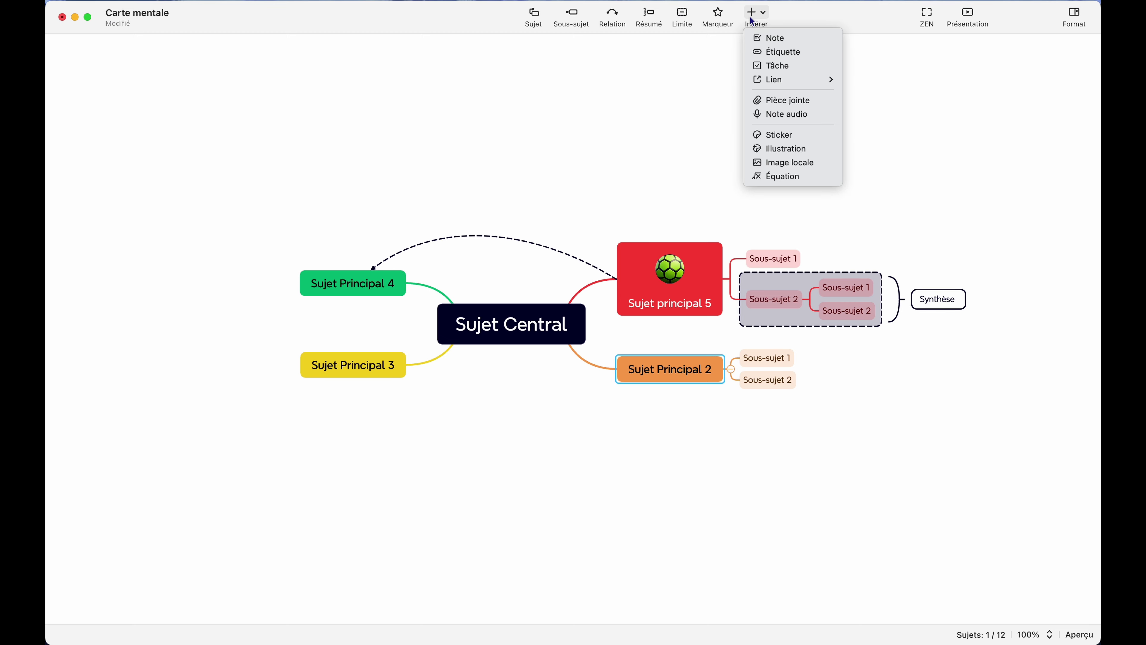
left_click(807, 116)
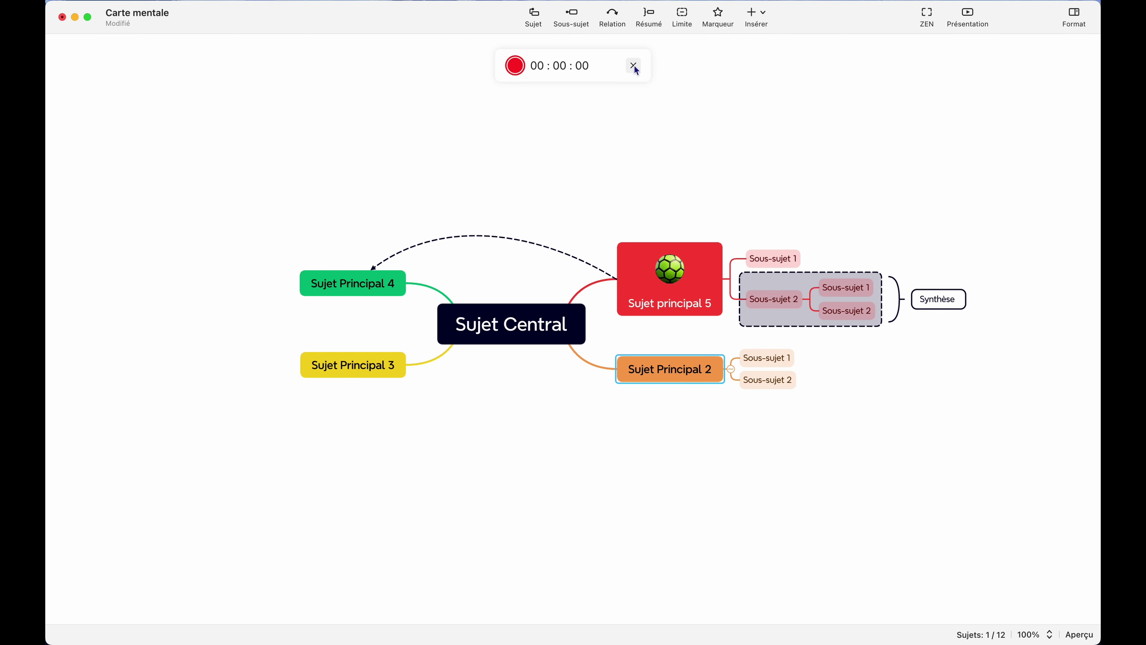
left_click(634, 68)
- Browse the Xmind iCloud folder for a file to attach to Sujet Principal 2, and cancel the attachment
left_click(760, 20)
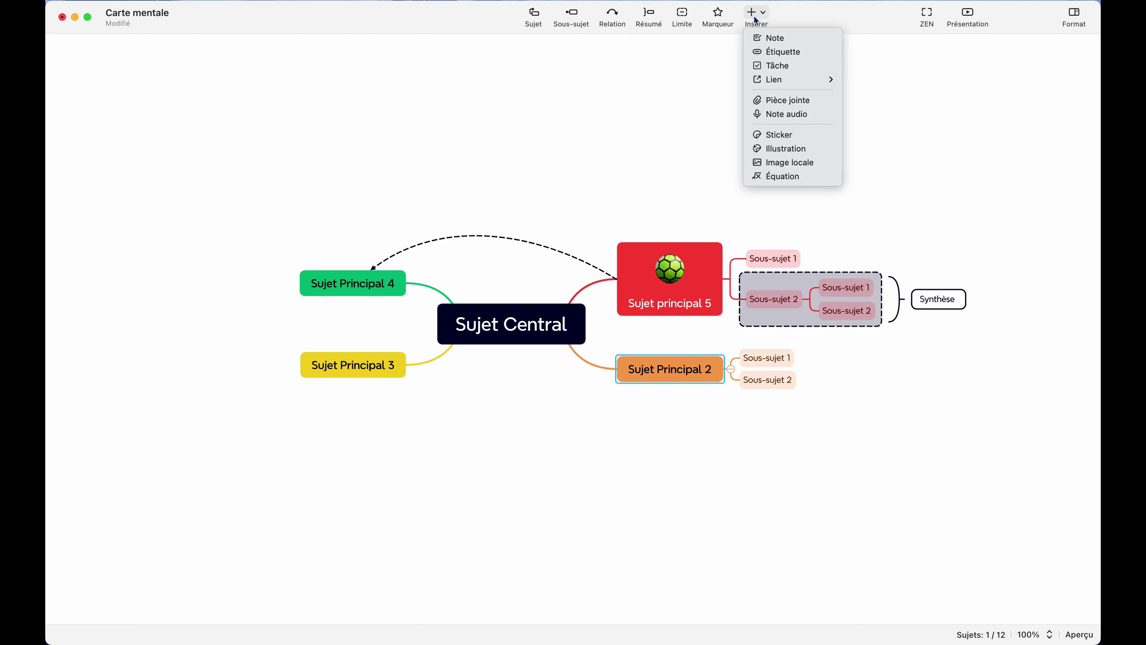
left_click(806, 101)
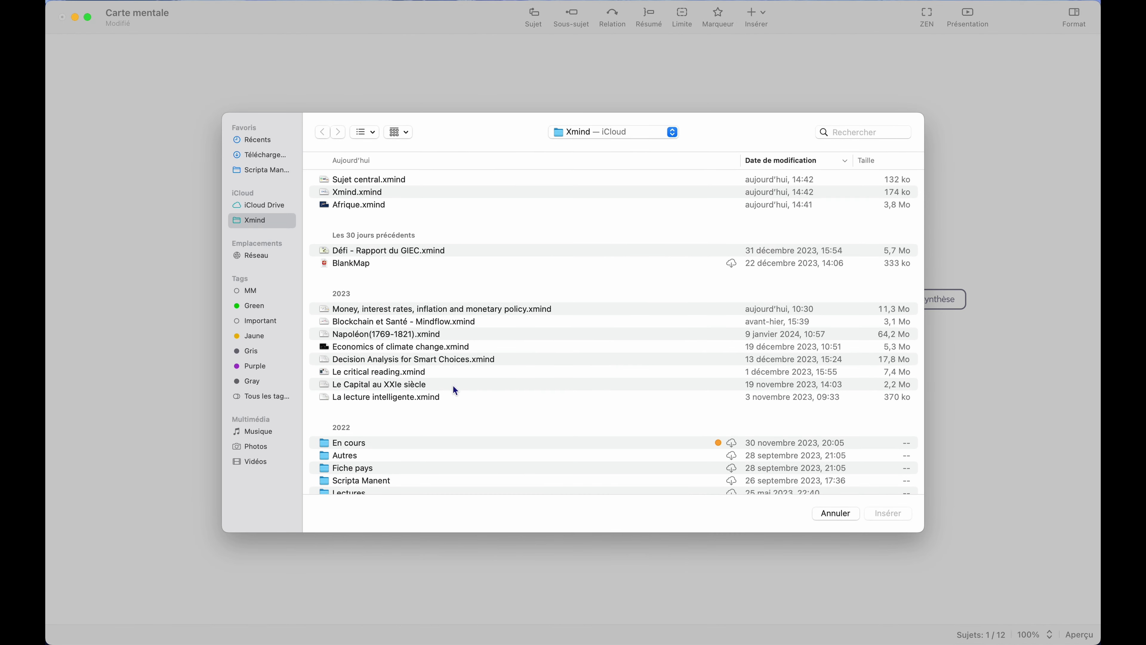
scroll(455, 384, "down", 2)
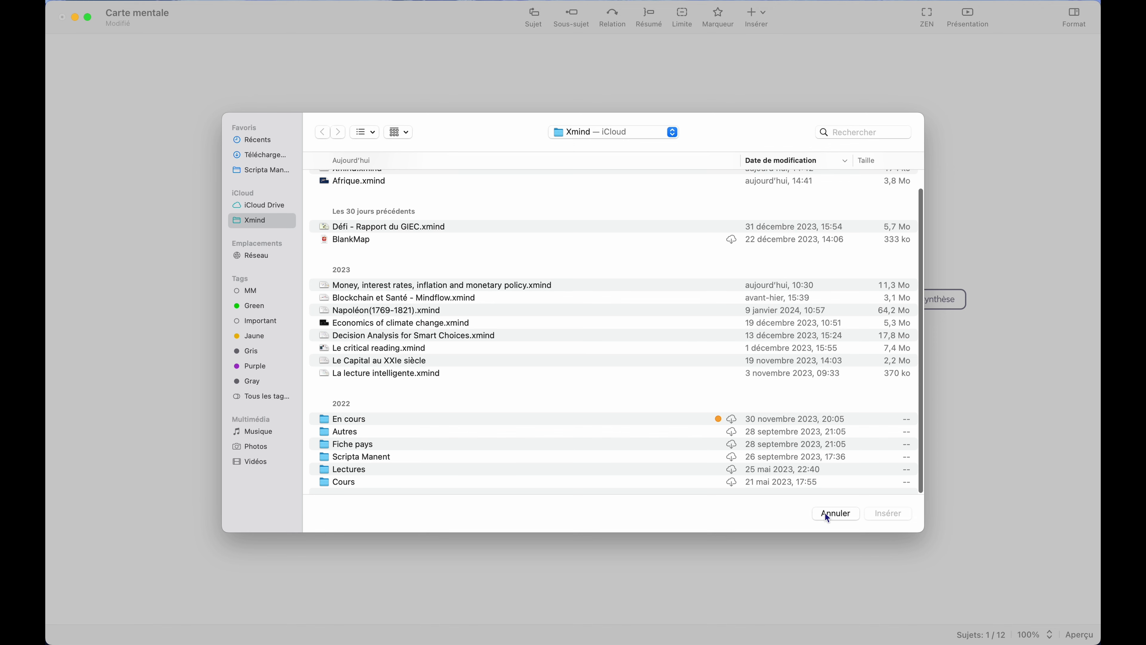
left_click(826, 514)
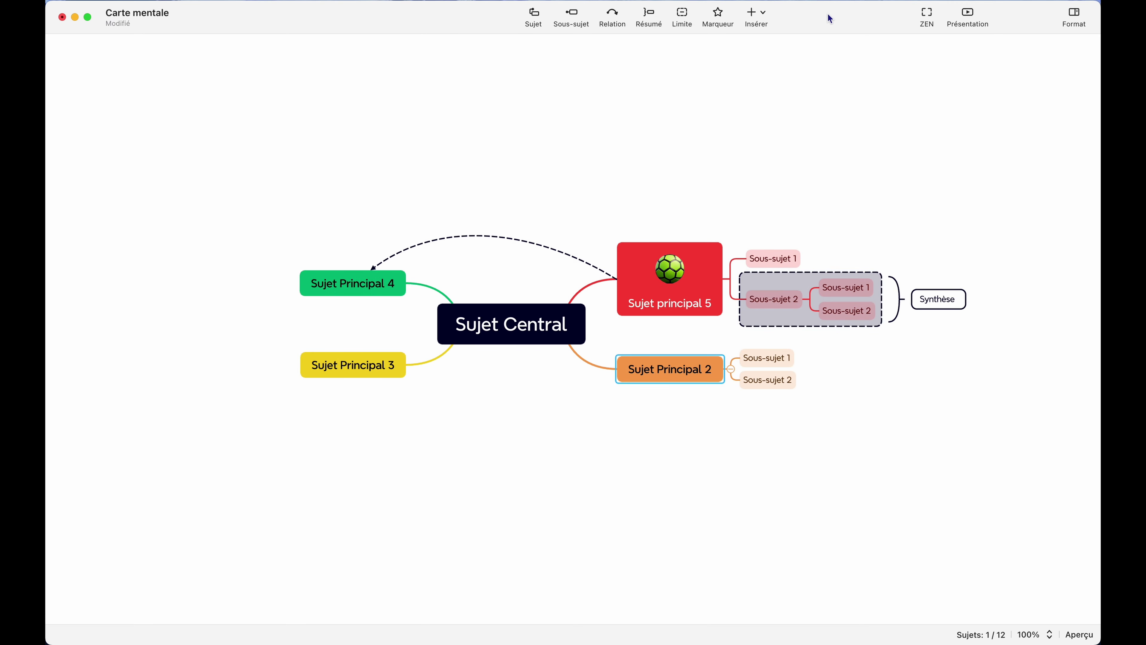
- View the label editor for Sujet Principal 4, close it without a label, and add a note to that topic
left_click(767, 16)
left_click(766, 17)
left_click(310, 286)
left_click(762, 16)
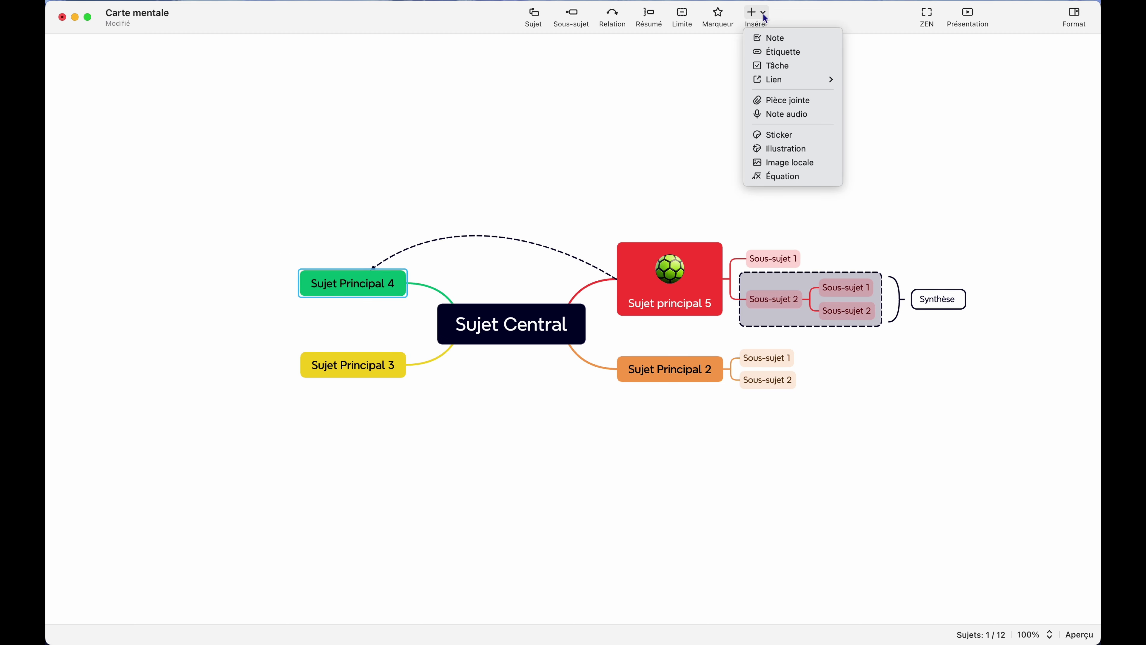
left_click(779, 52)
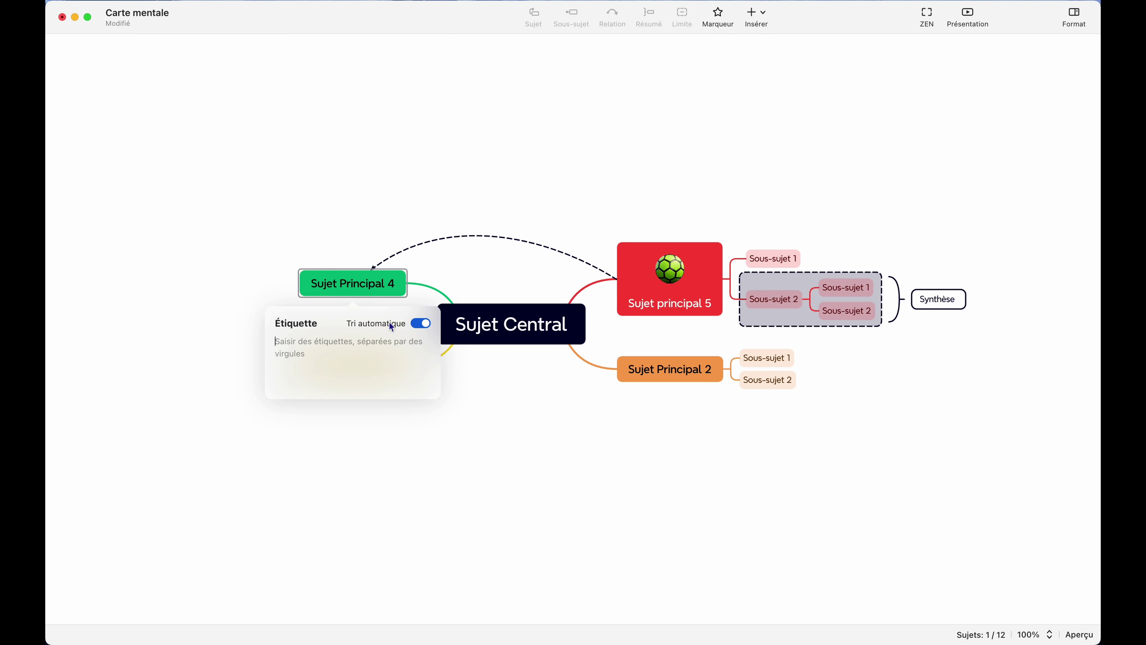
left_click(356, 188)
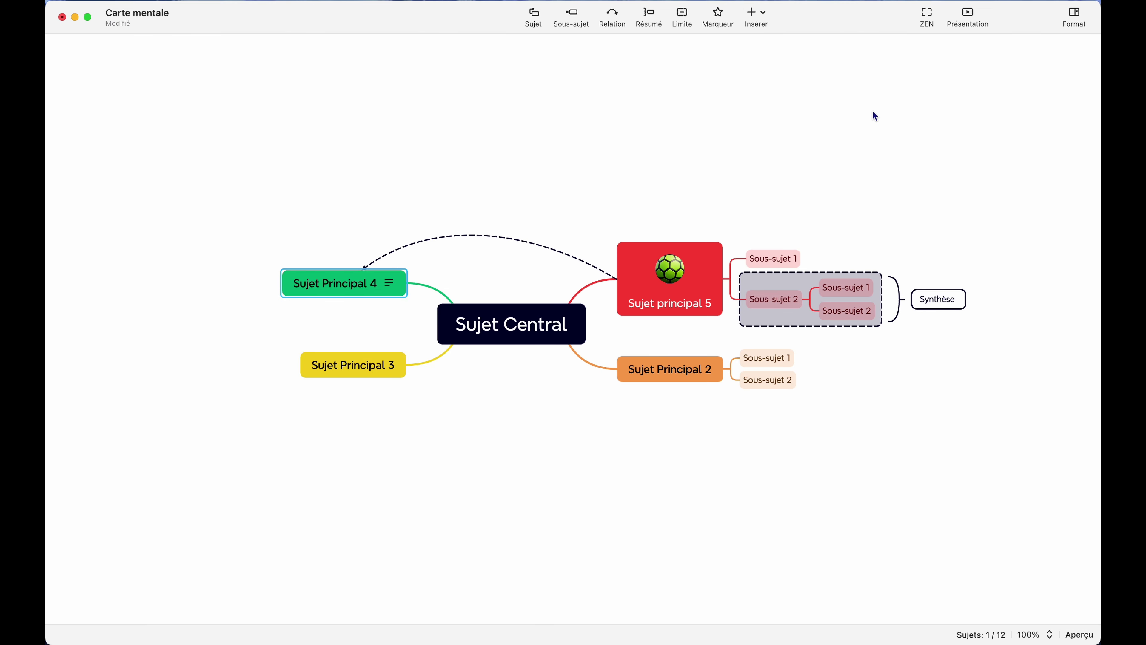
- Show the format settings and compare the map-wide options with the style options of Sujet Principal 4 and Sujet principal 5
left_click(1074, 18)
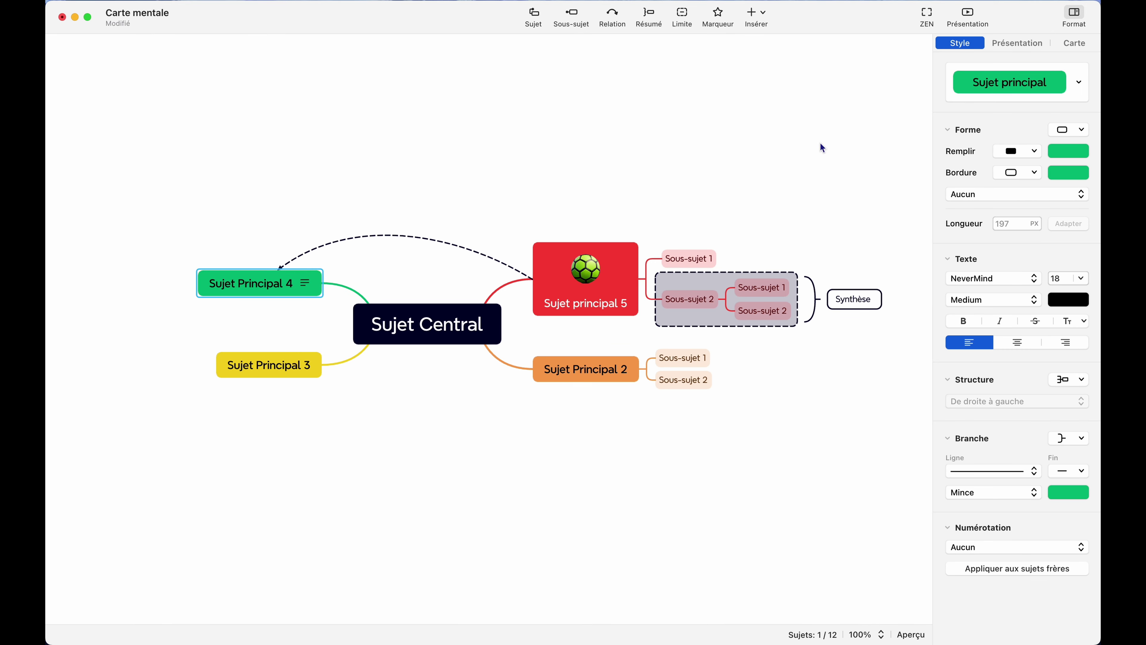
left_click(335, 158)
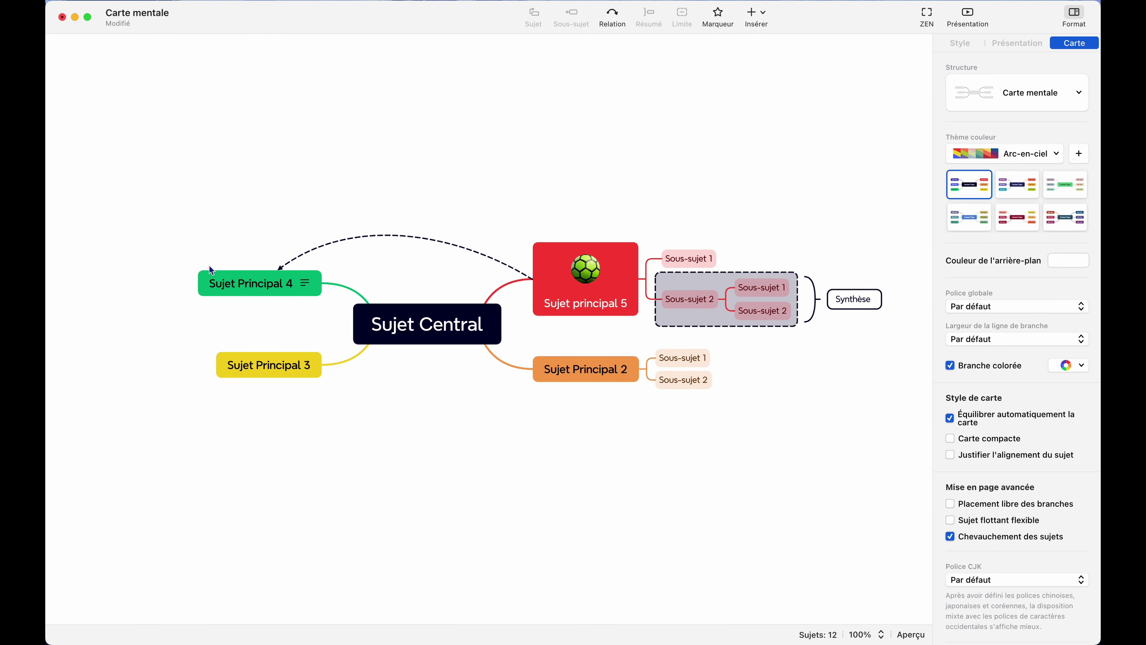
left_click(217, 273)
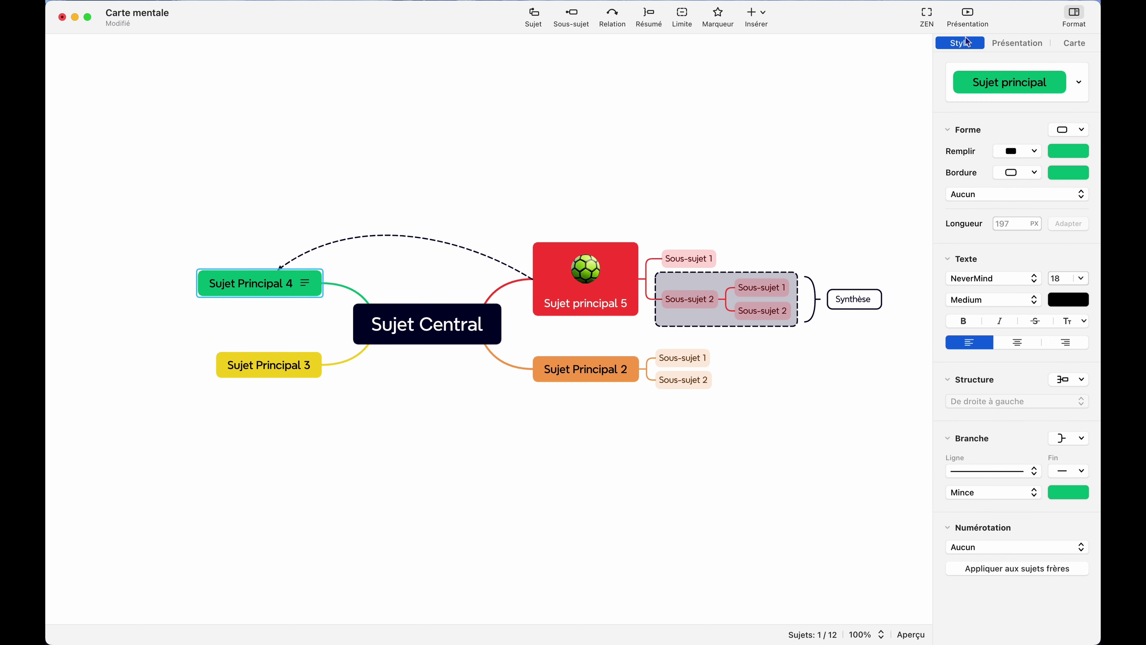
left_click(601, 242)
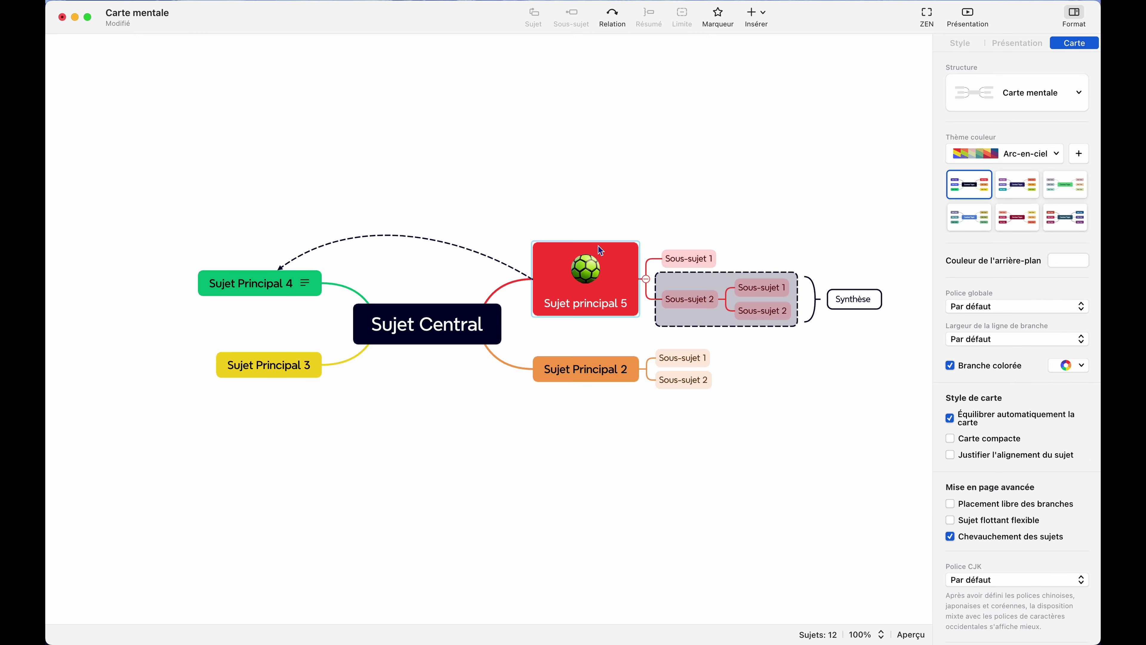
left_click(599, 245)
left_click(1082, 17)
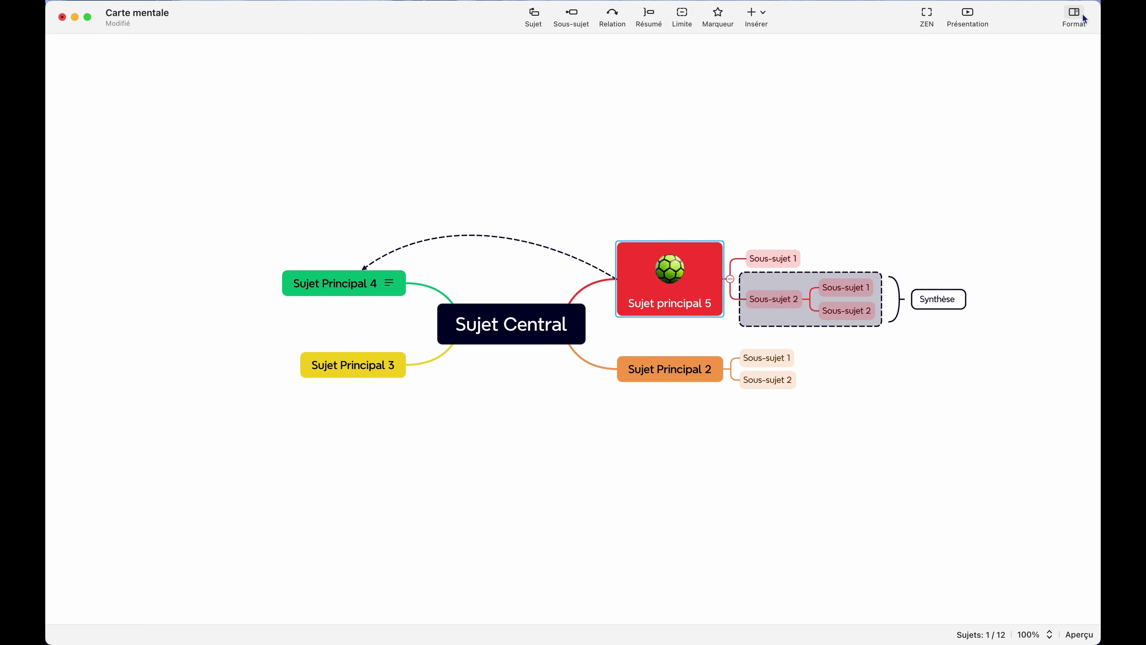
left_click(1082, 17)
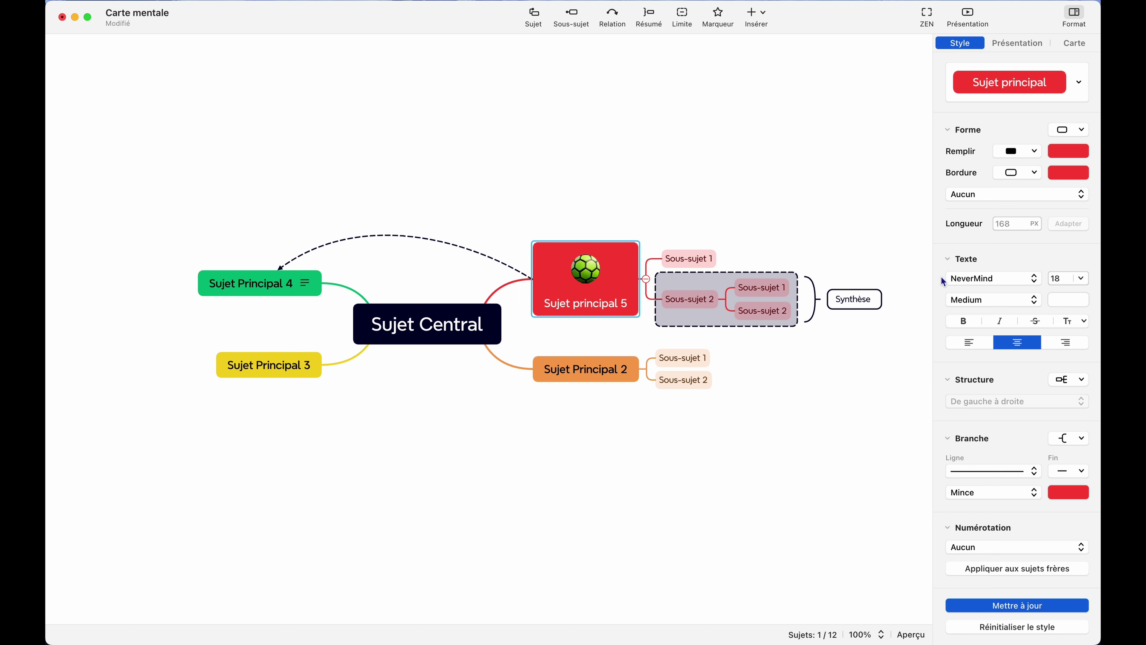
- Examine the shape, fill, font and branch line options for Sujet principal 5 without changing them
left_click(1058, 130)
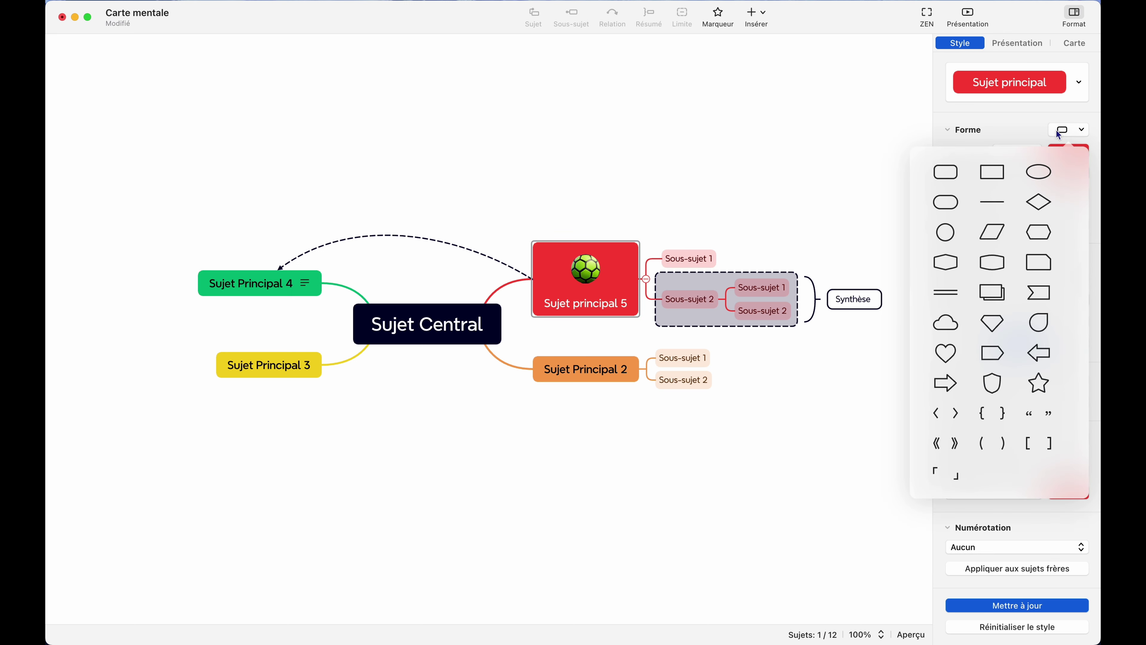
left_click(1056, 130)
left_click(1014, 159)
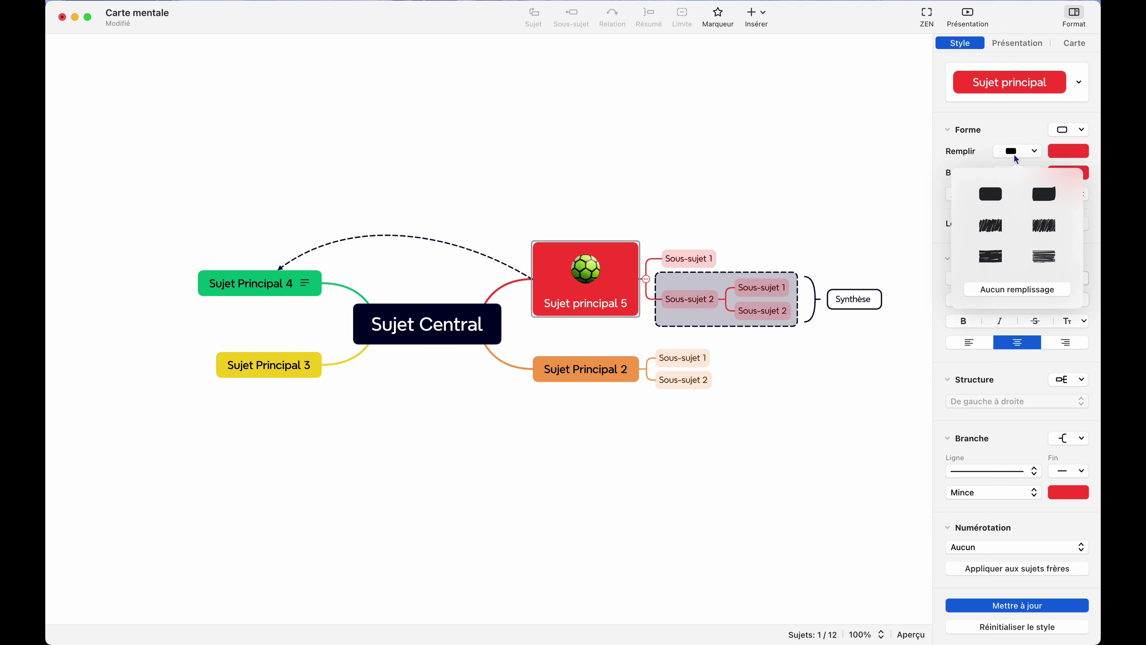
left_click(1013, 154)
left_click(1034, 281)
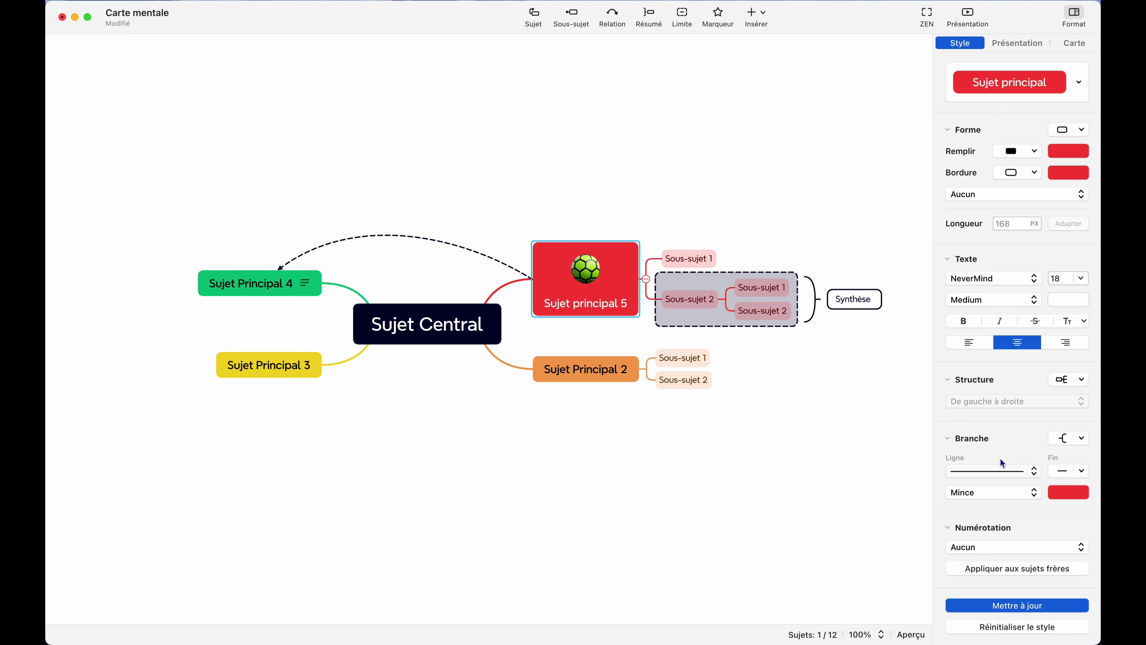
left_click(1014, 464)
left_click(1009, 469)
left_click(1009, 278)
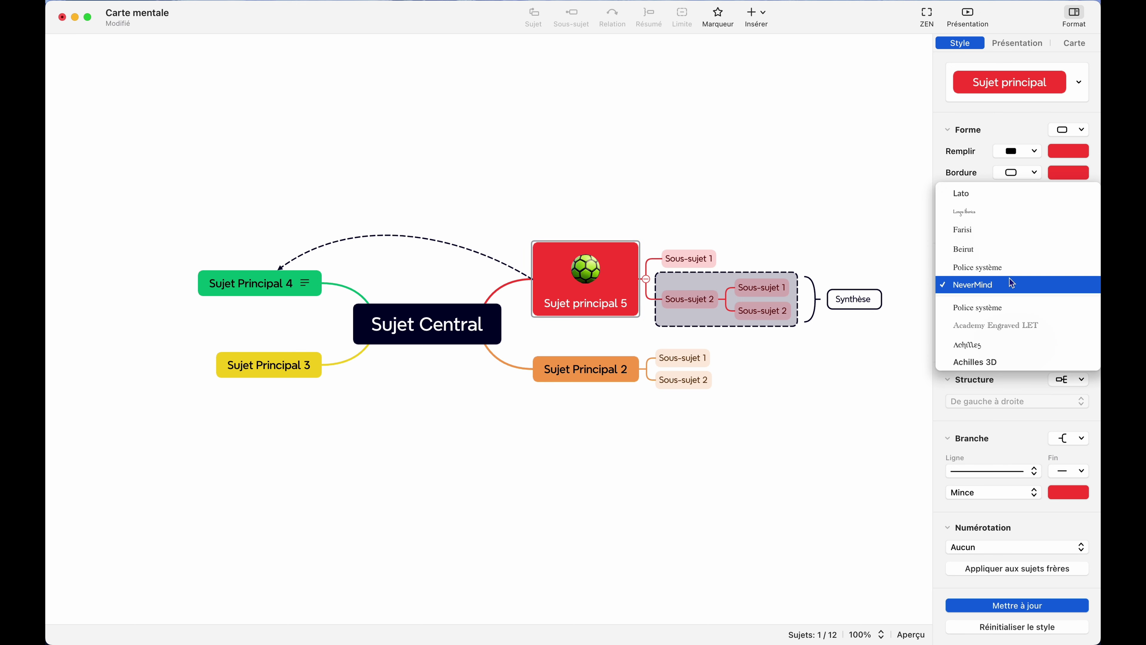
left_click(931, 307)
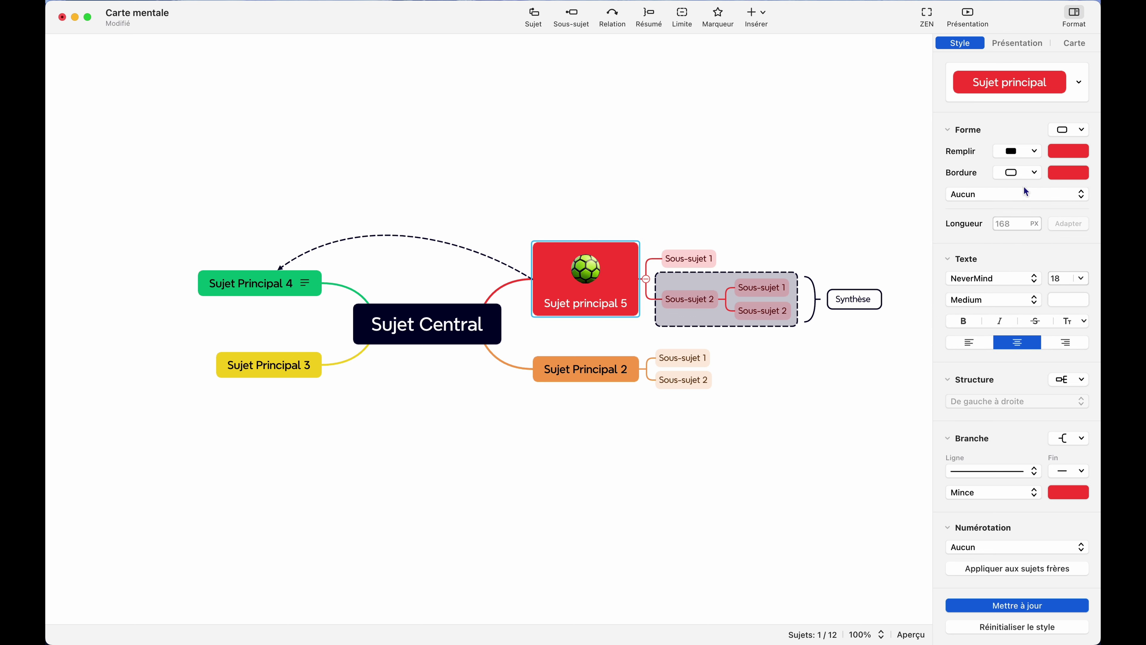
- Change the shape of Sujet principal 5 to the stacked rectangle
left_click(1069, 130)
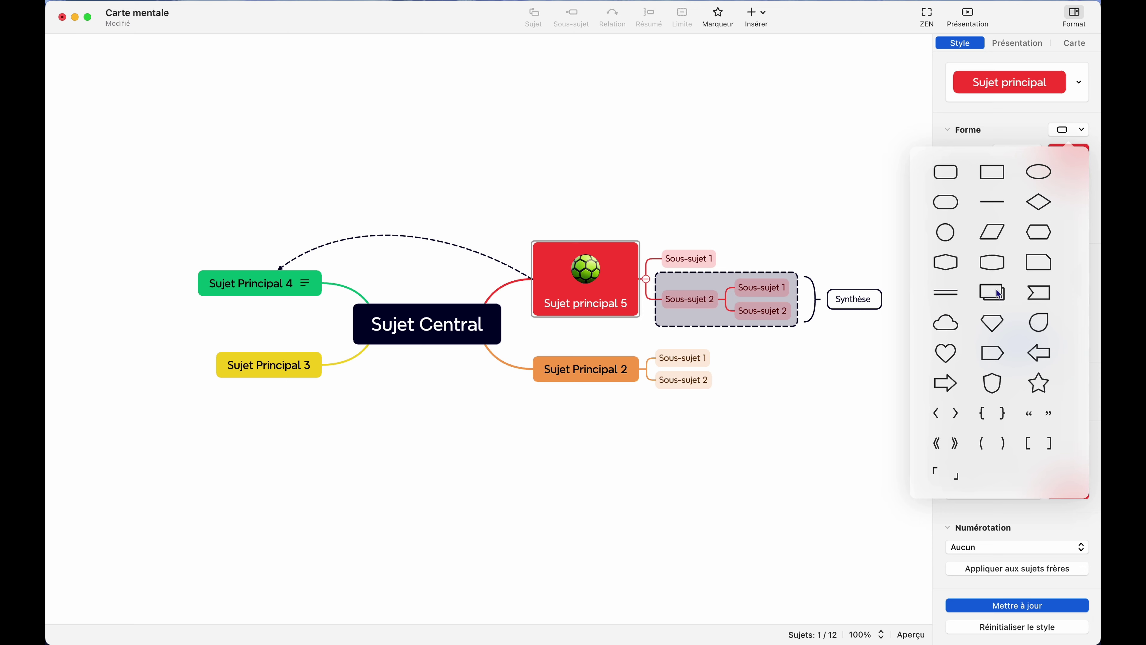
left_click(996, 299)
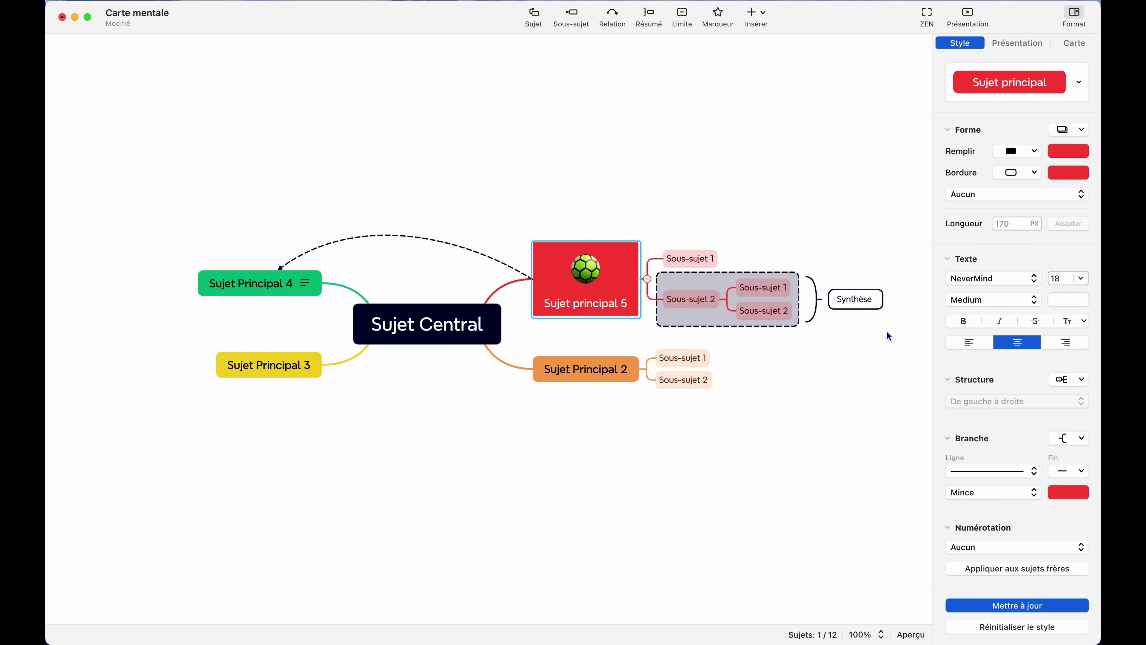
left_click(854, 382)
left_click(624, 313)
- Try three mind map structures on the whole map: underlined topics, outlined boxes with arrows, and circular topics
left_click(838, 210)
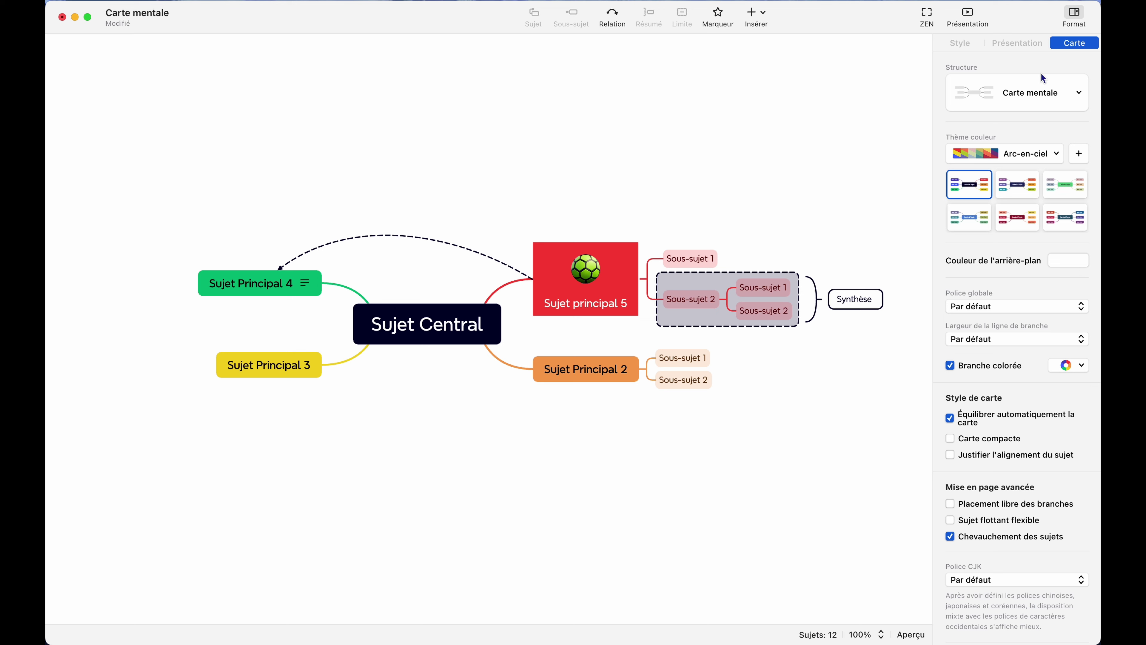
left_click(1041, 83)
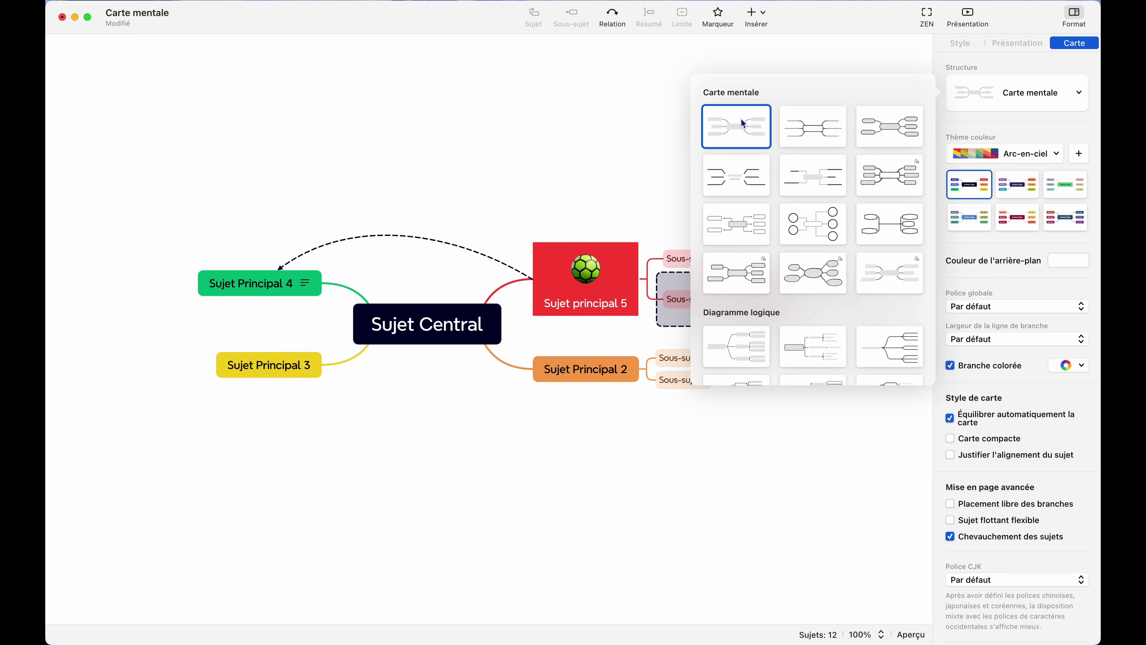
left_click(835, 190)
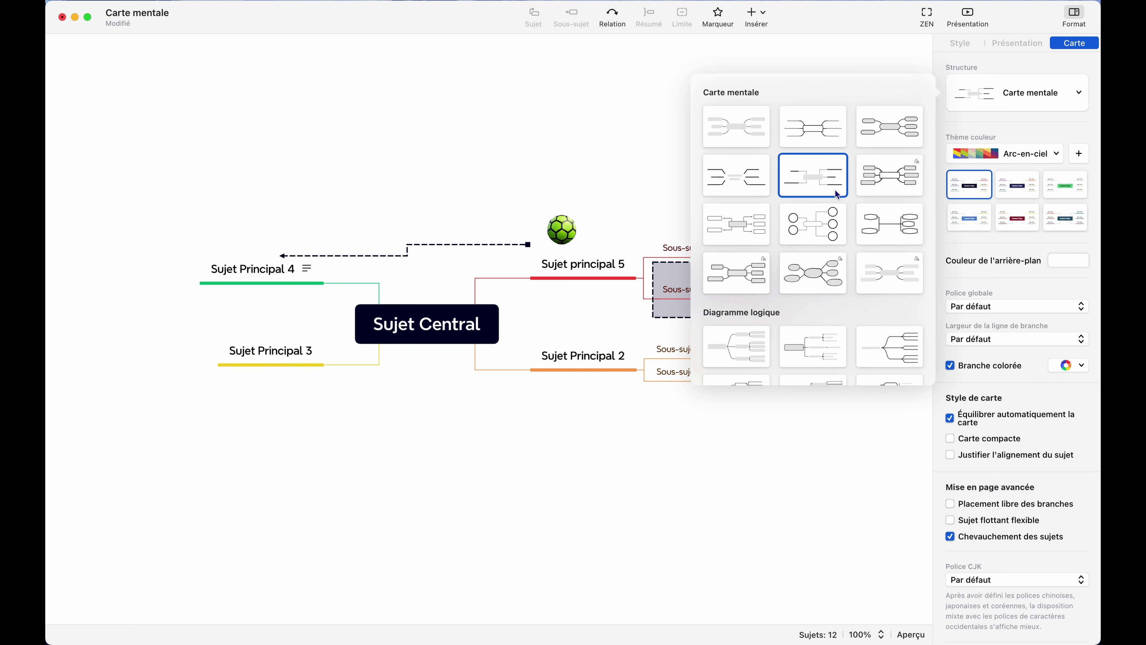
left_click(734, 209)
left_click(814, 237)
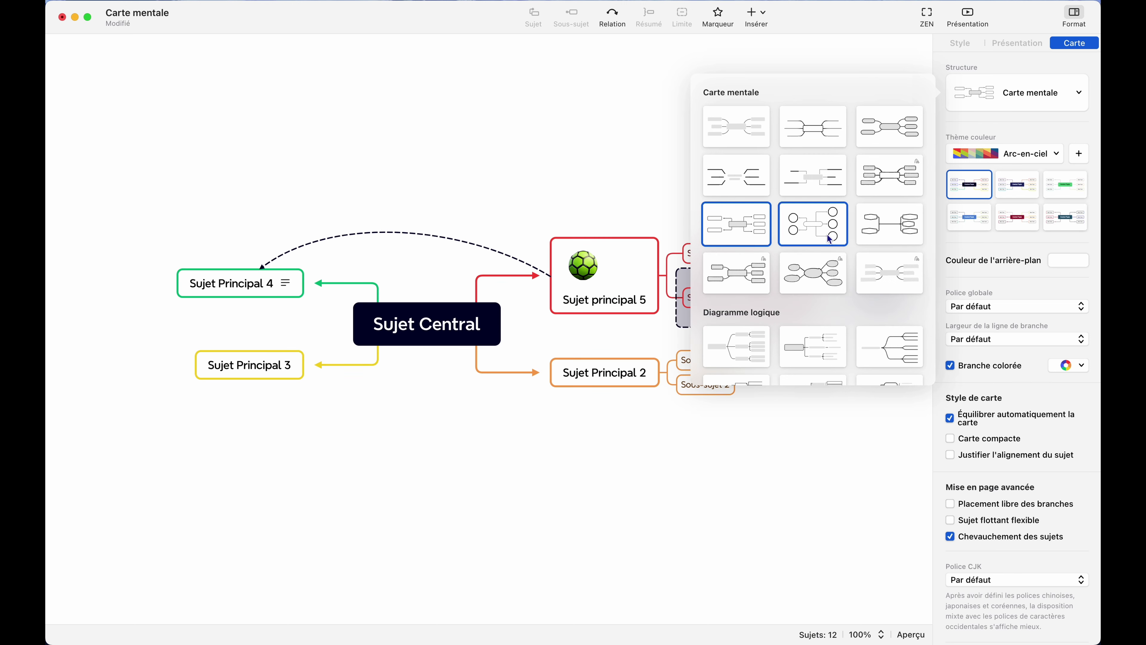
- Try the first logical diagram (Diagramme logique) structure and the first organisation chart (Organigramme) structure on the map
scroll(815, 242, "down", 4)
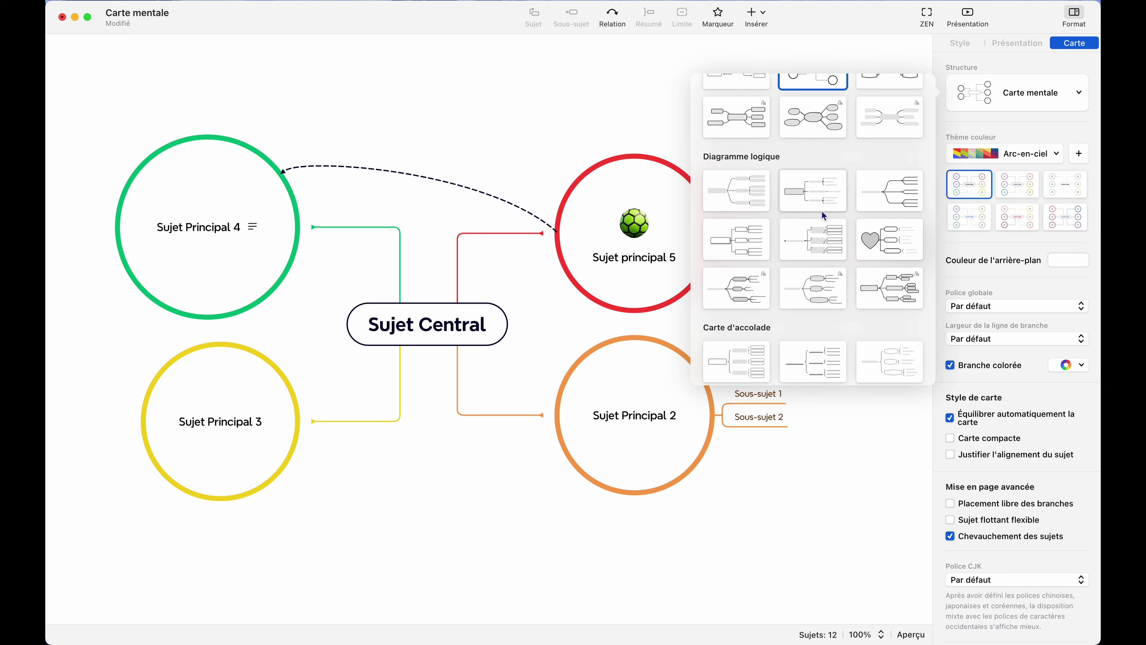
left_click(736, 190)
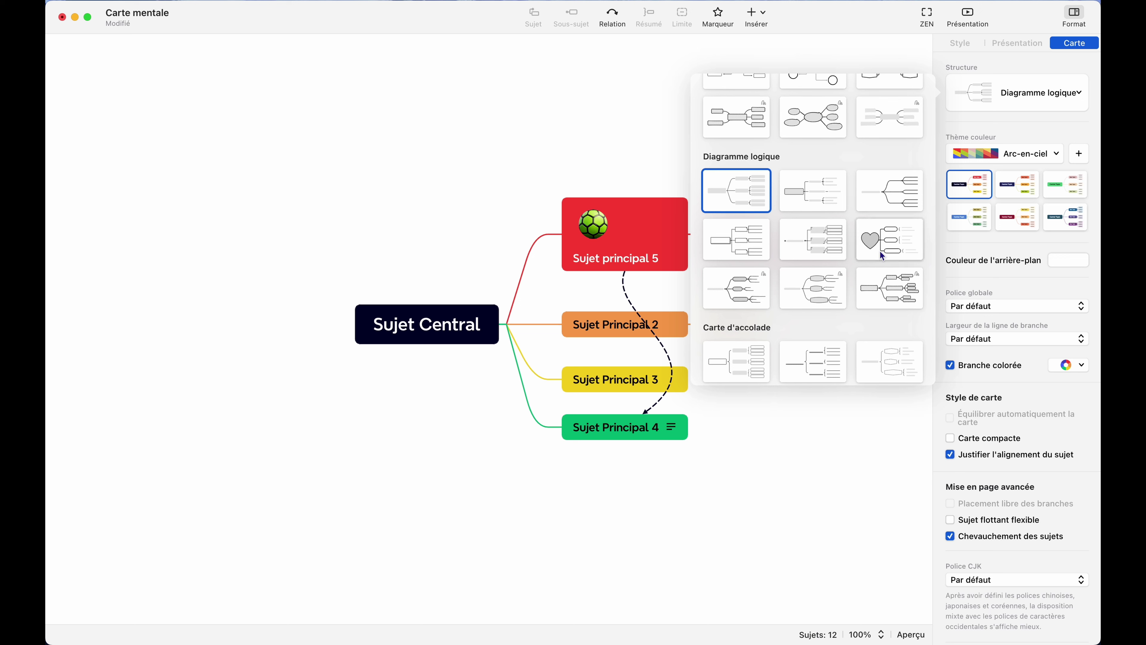
scroll(790, 198, "down", 10)
left_click(749, 224)
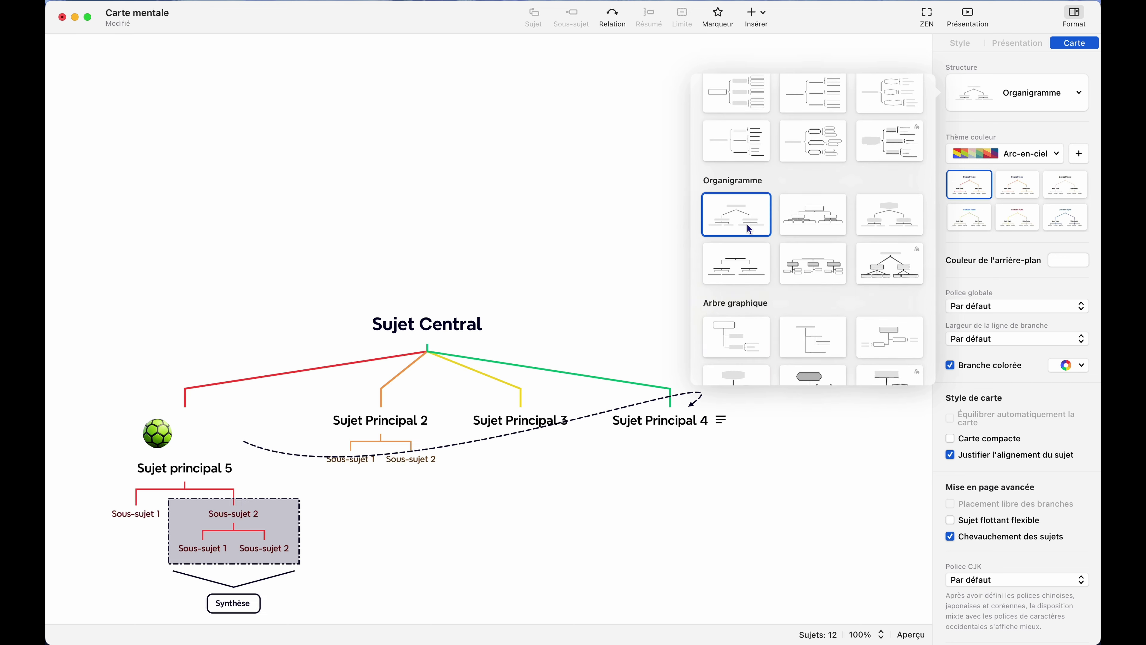
- Change the map's structure to the second tree chart (Arbre graphique) layout, with double-underlined topics
scroll(812, 261, "down", 5)
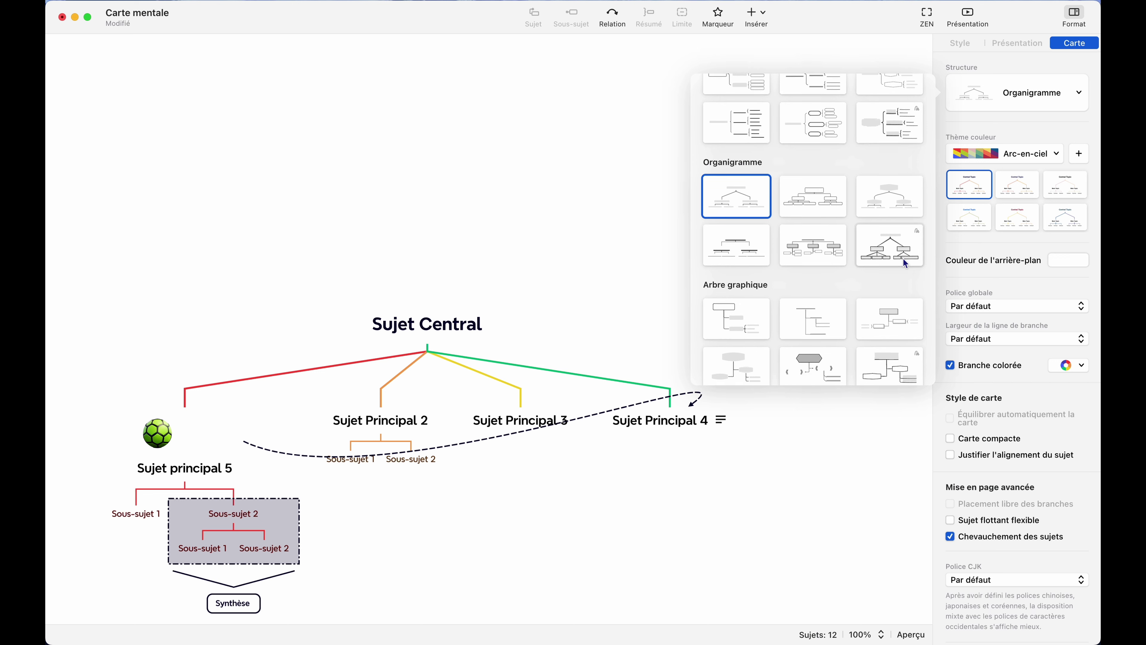
left_click(825, 150)
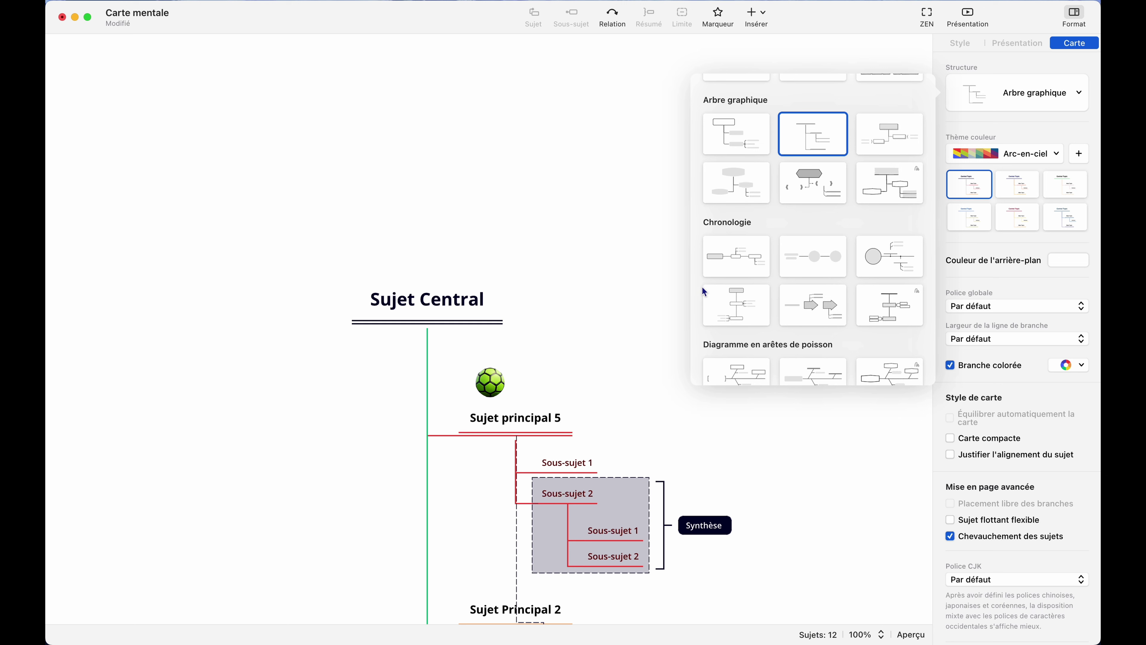
- Change the map's structure to the first timeline (Chronologie) layout, view it full width, and examine the remaining structure options
left_click(737, 267)
left_click(1042, 56)
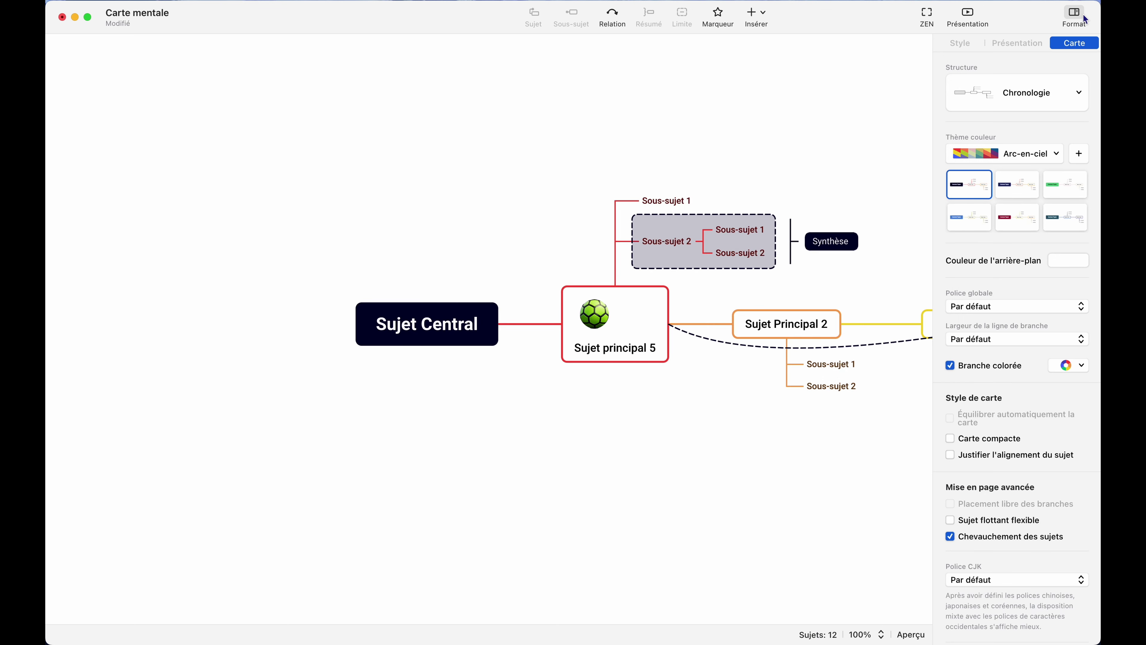
left_click(1075, 15)
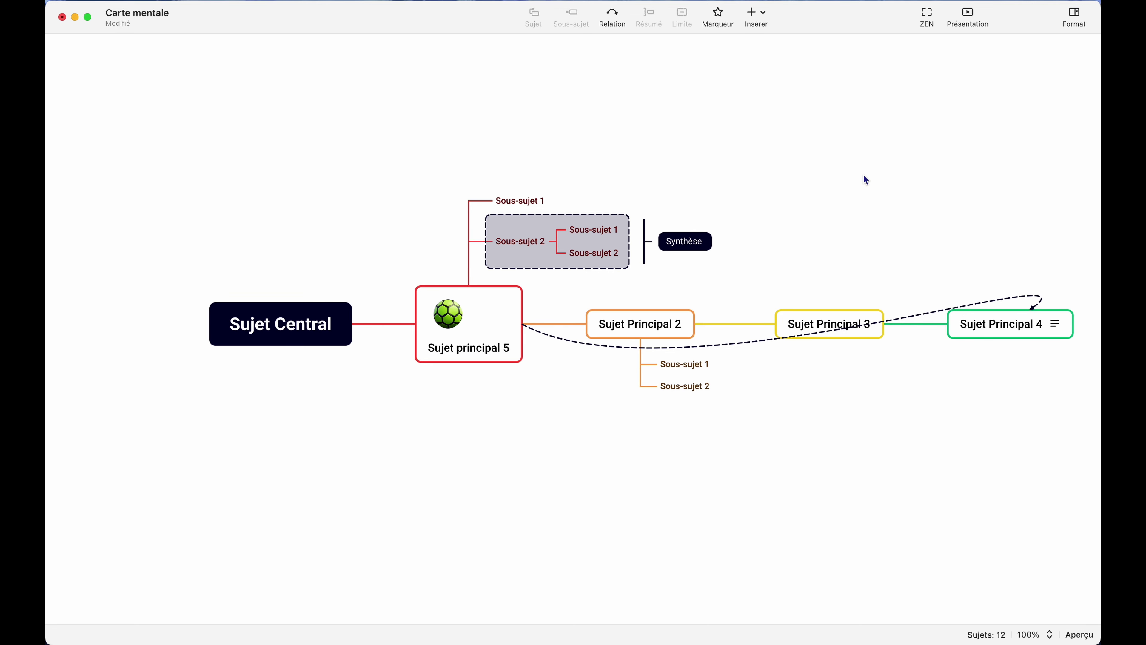
left_click(1075, 16)
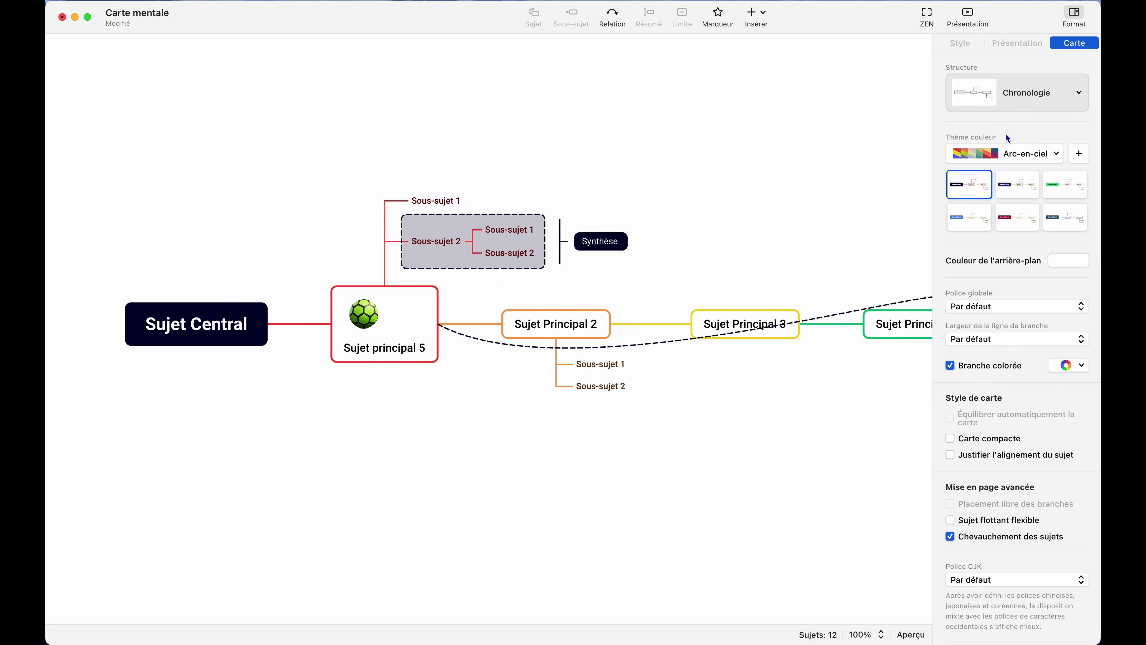
left_click(1035, 88)
scroll(882, 294, "down", 15)
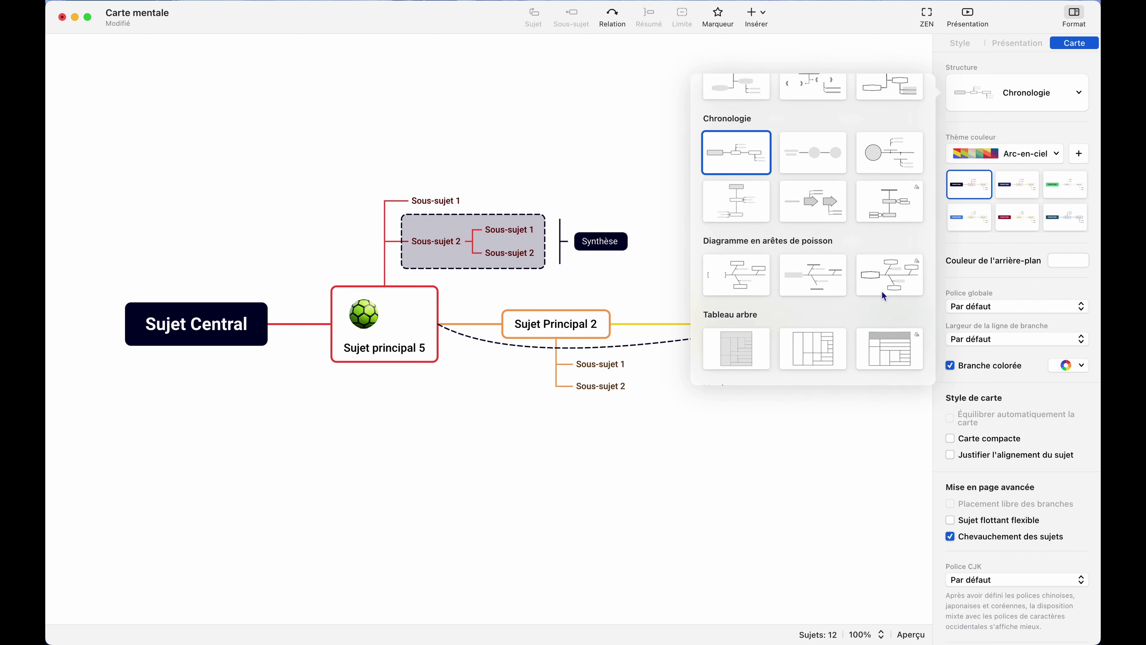
scroll(880, 296, "down", 2)
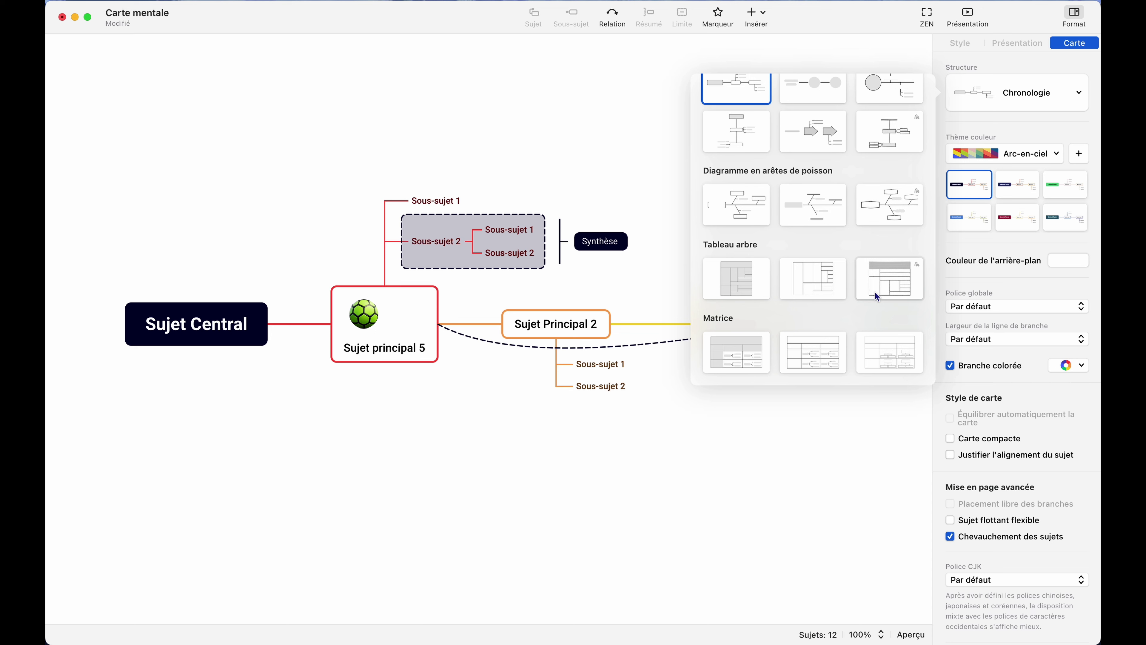
left_click(1023, 122)
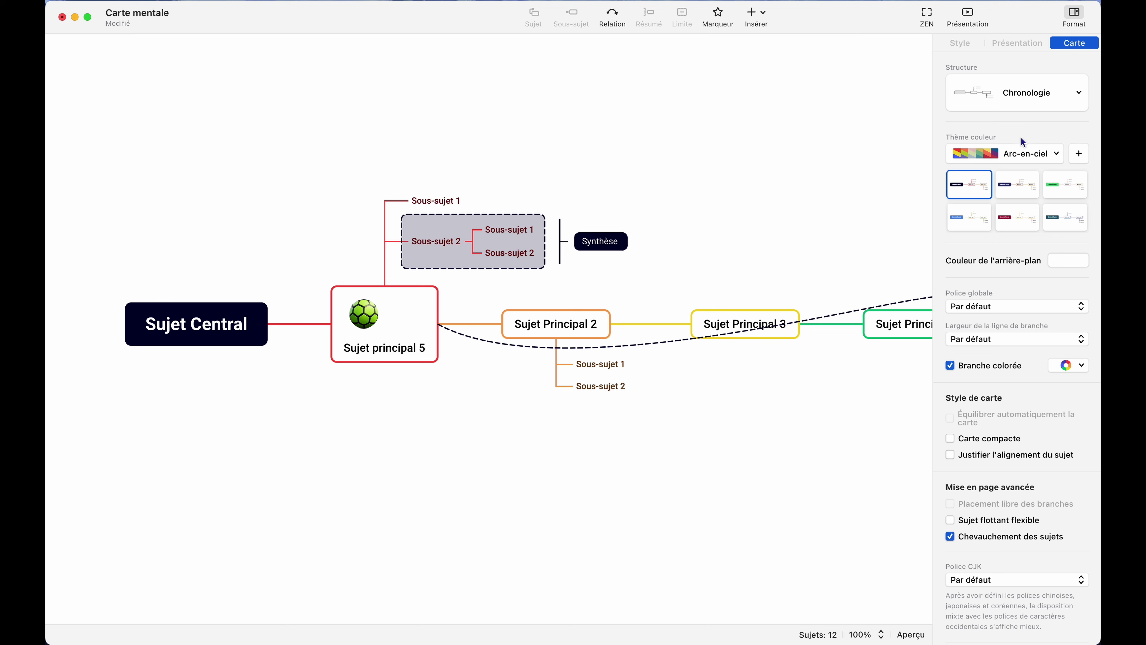
- Try the Menthe, Roses and Thé vert colour themes on the map
left_click(1019, 149)
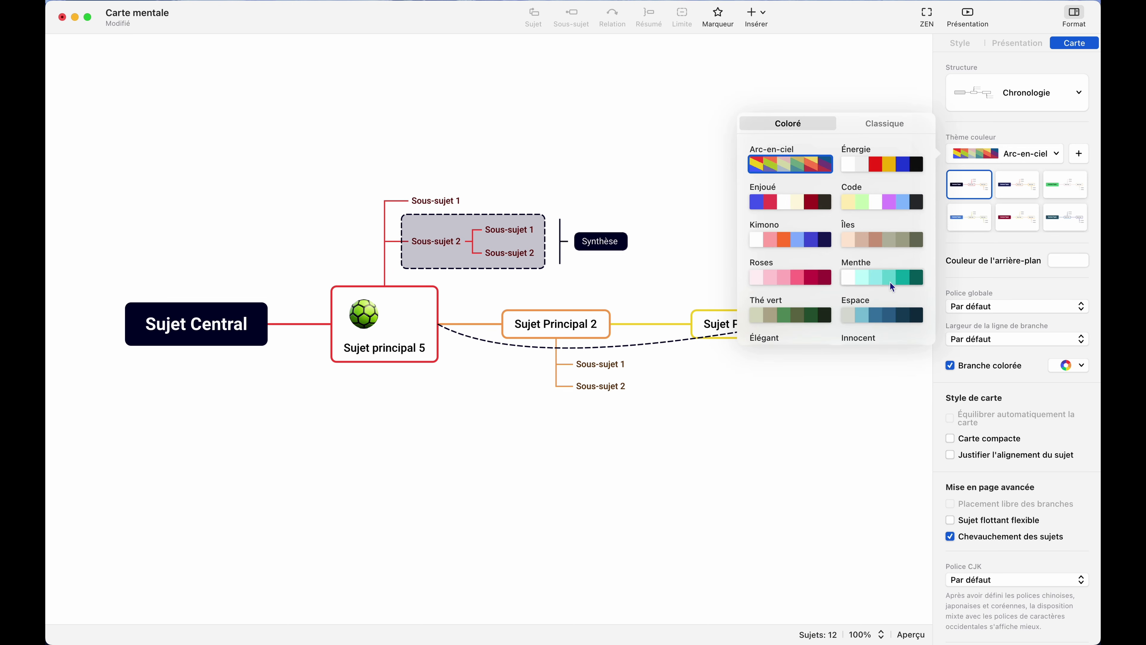
left_click(880, 280)
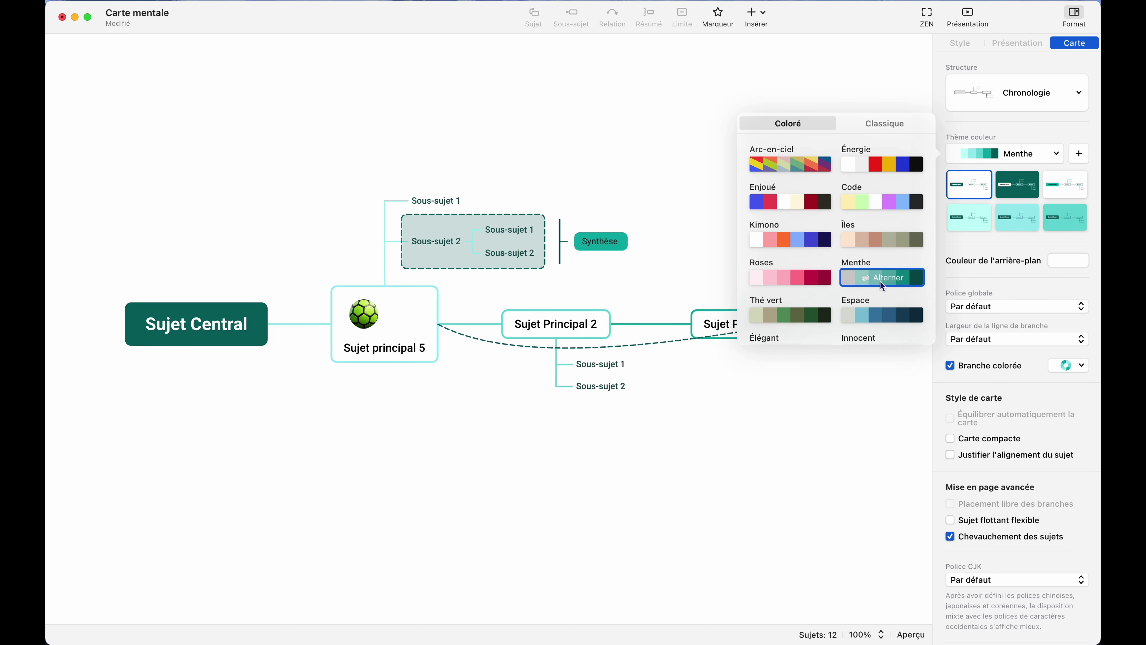
left_click(784, 278)
left_click(789, 314)
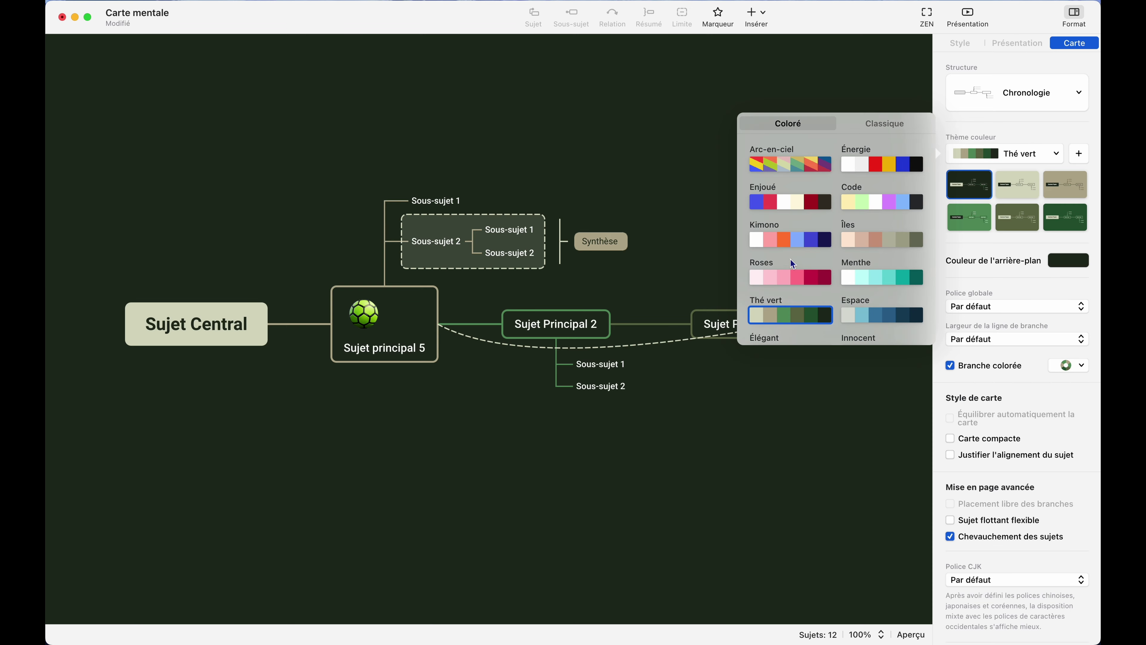
- Try the Kimono colour theme and cycle through its variants to the light blue background
left_click(797, 234)
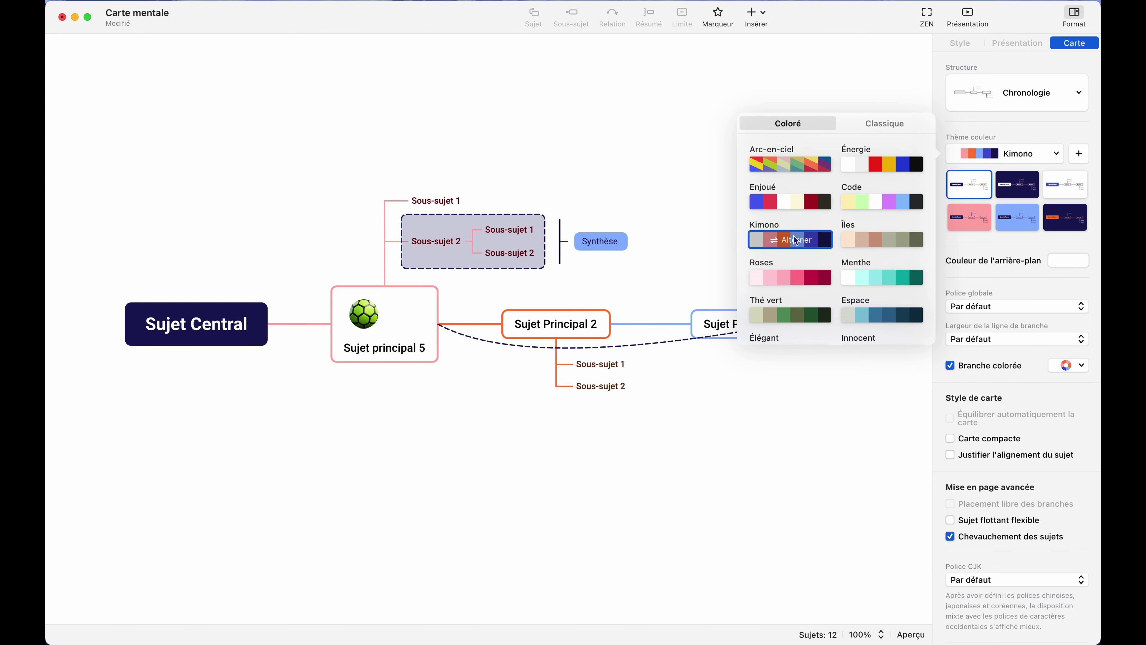
left_click(795, 240)
left_click(795, 239)
left_click(795, 239)
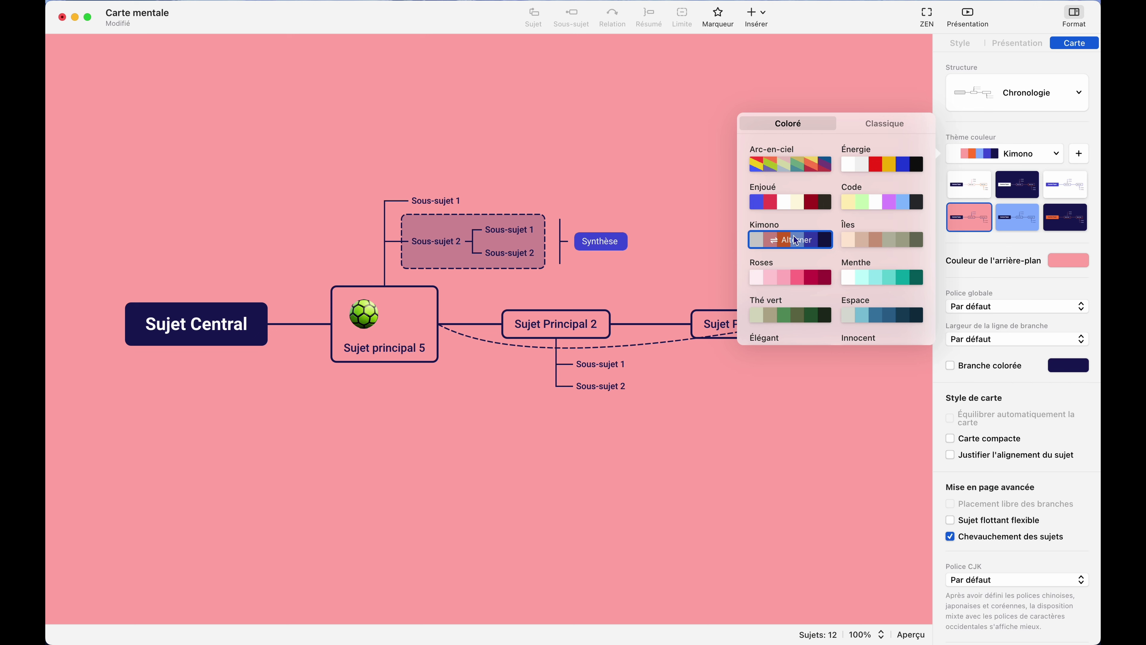
left_click(794, 235)
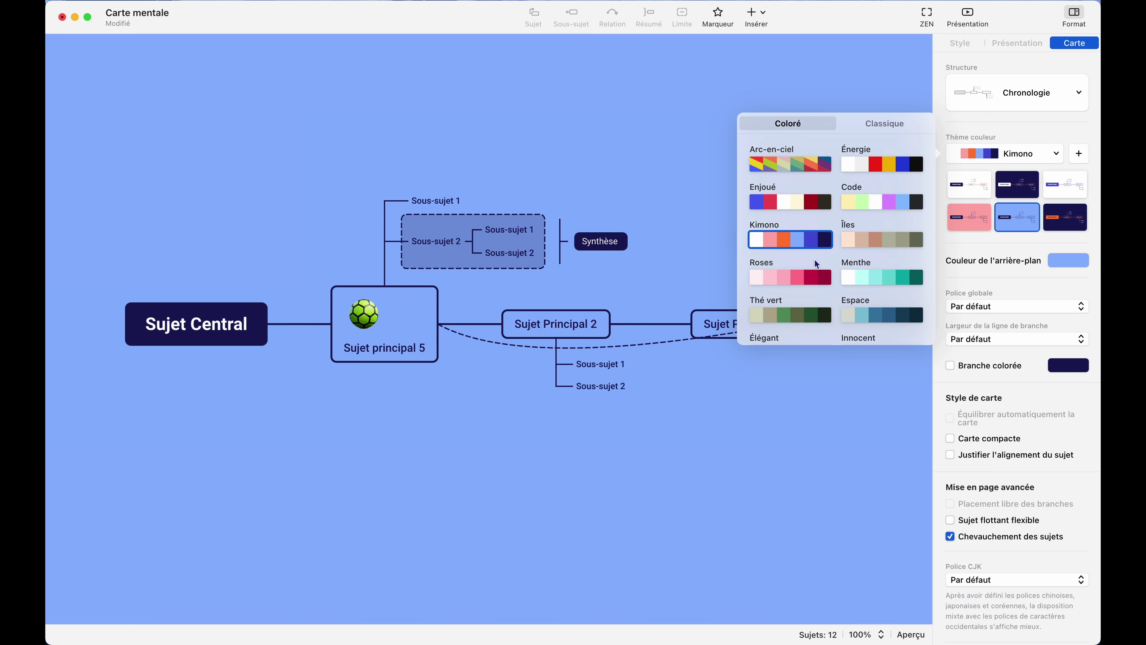
- Apply the Thé vert colour theme in its second variant, with the pale green background
scroll(815, 262, "down", 5)
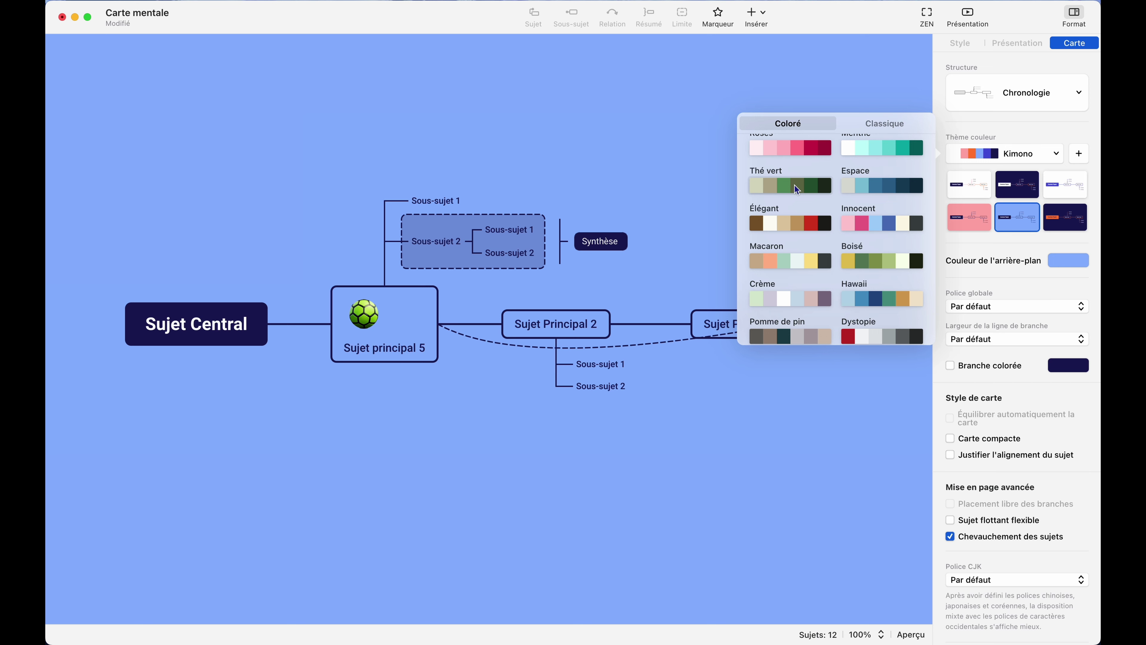
left_click(792, 189)
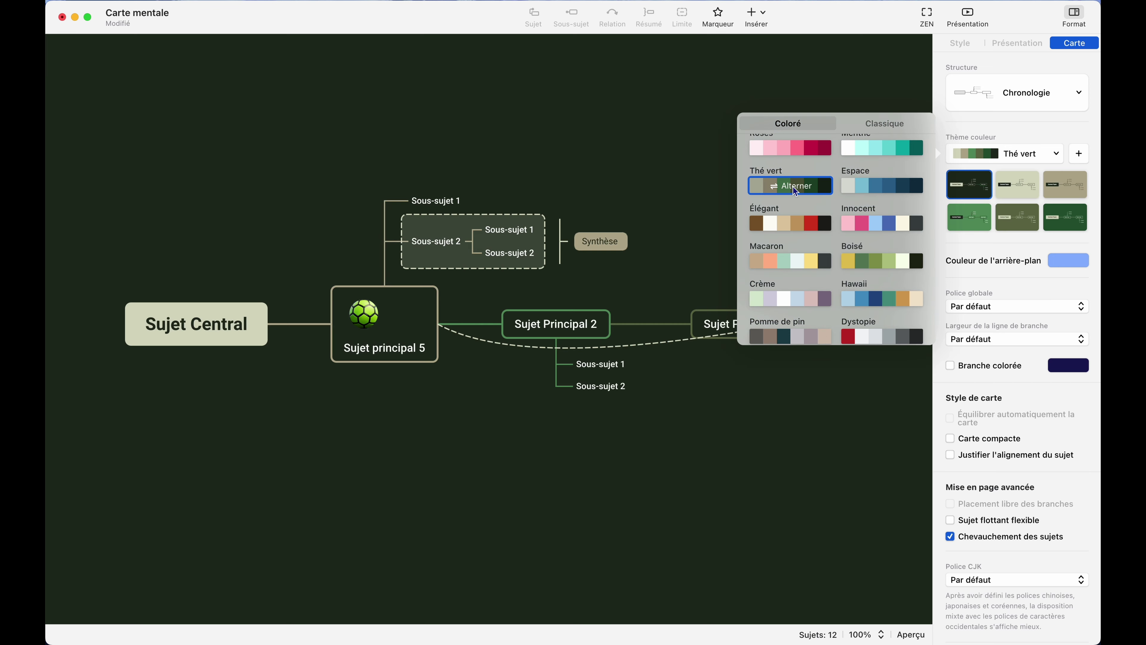
left_click(793, 188)
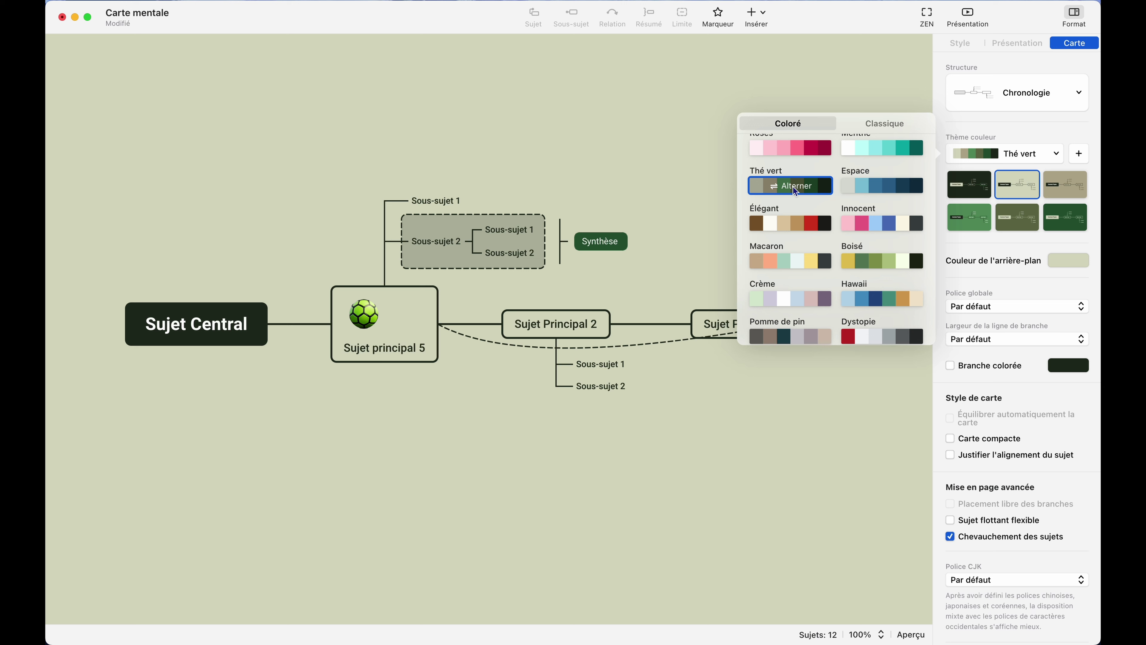
- Examine the classic (Classique) colour themes and the saved custom themes (Thèmes personnalisés)
left_click(897, 123)
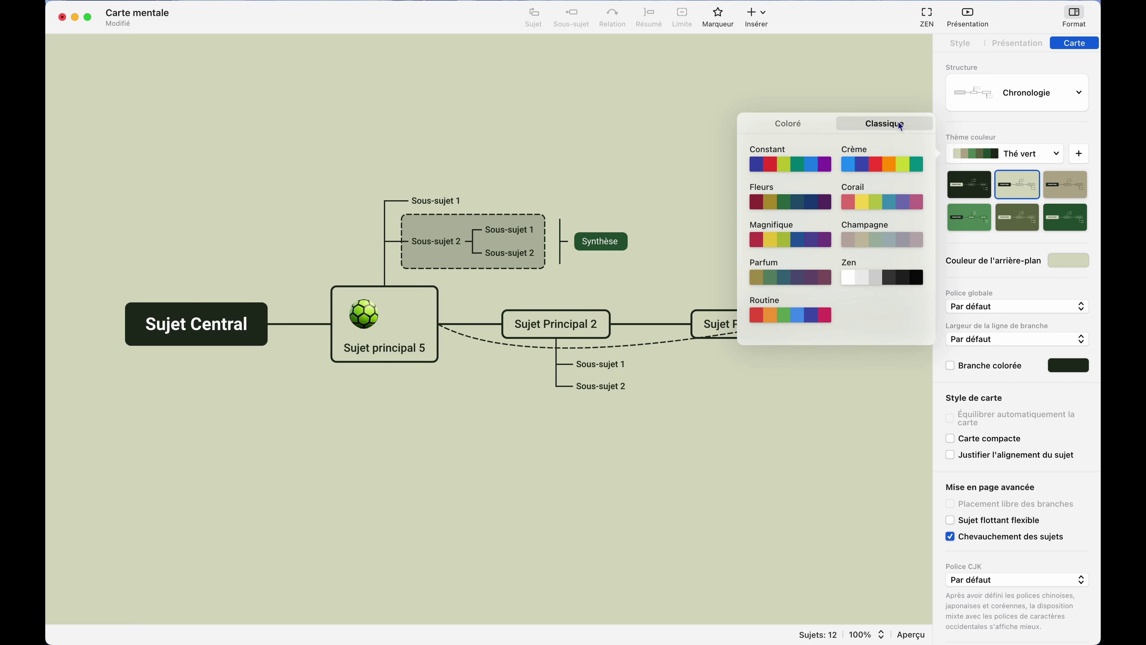
left_click(982, 246)
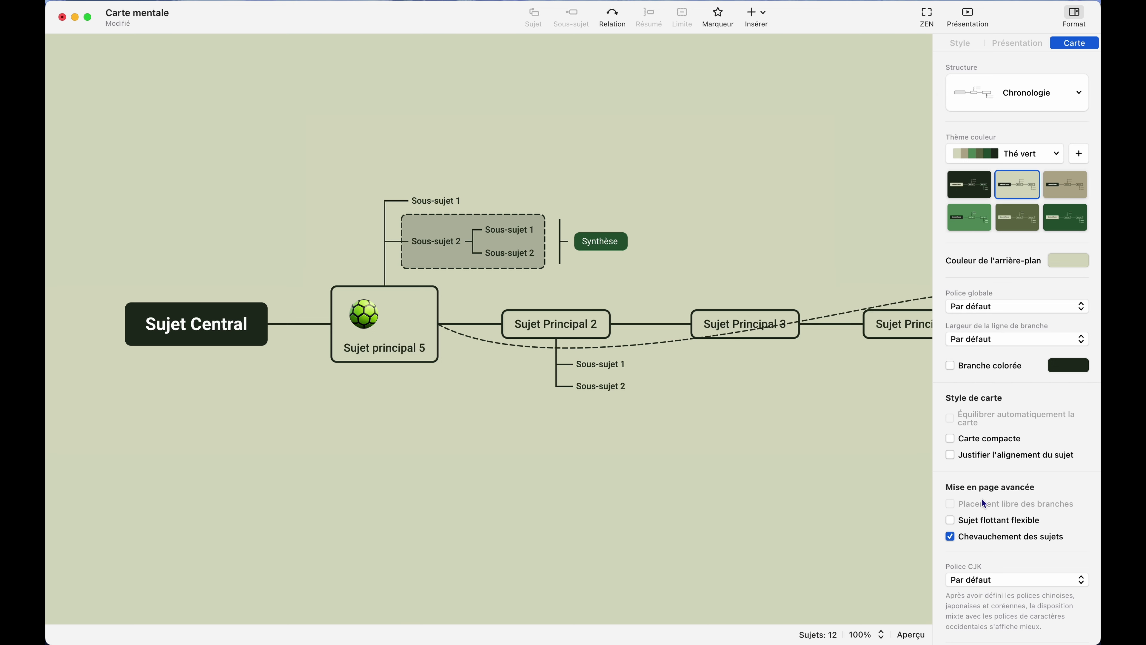
scroll(983, 502, "down", 2)
left_click(1003, 630)
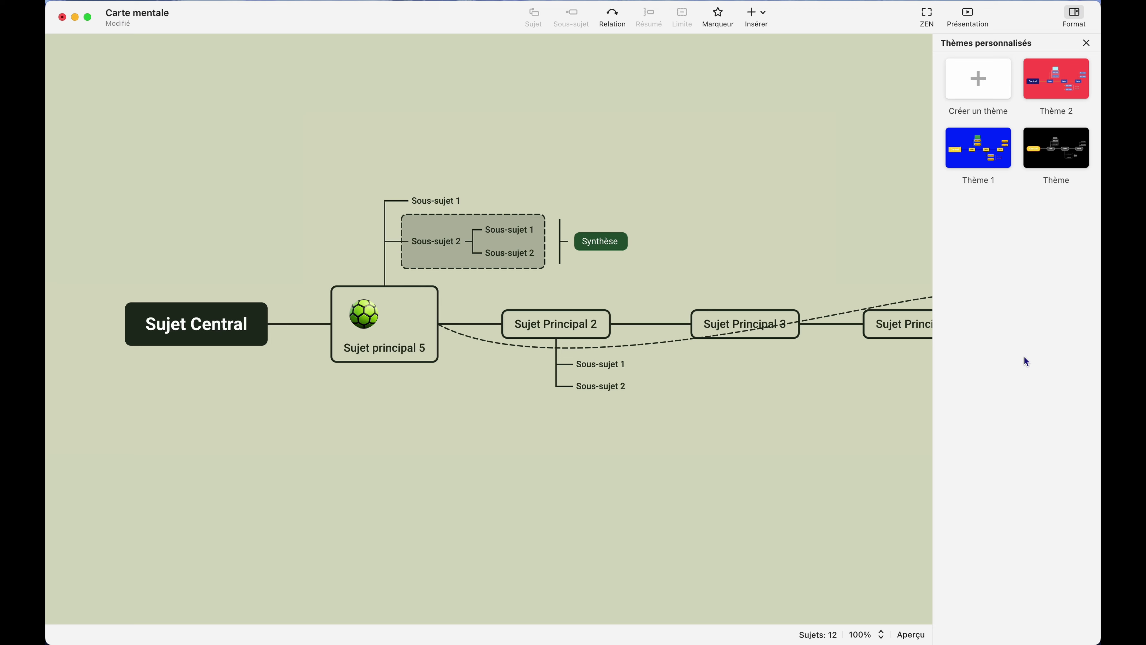
left_click(1086, 43)
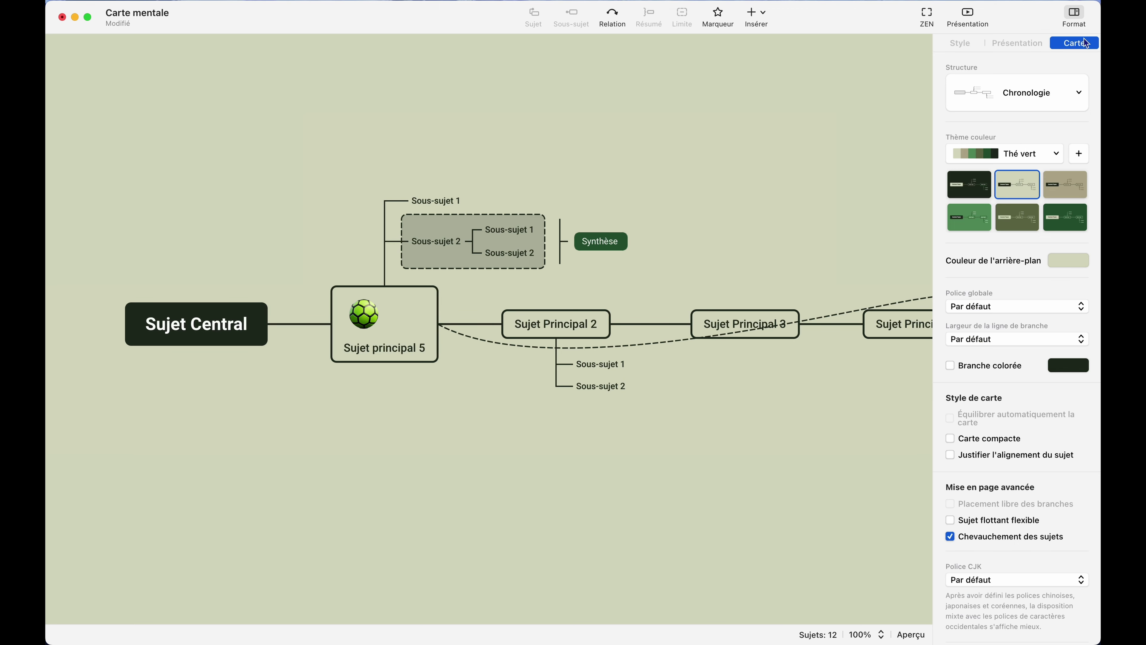
- Set the map's global font to Beirut
left_click(986, 305)
left_click(986, 309)
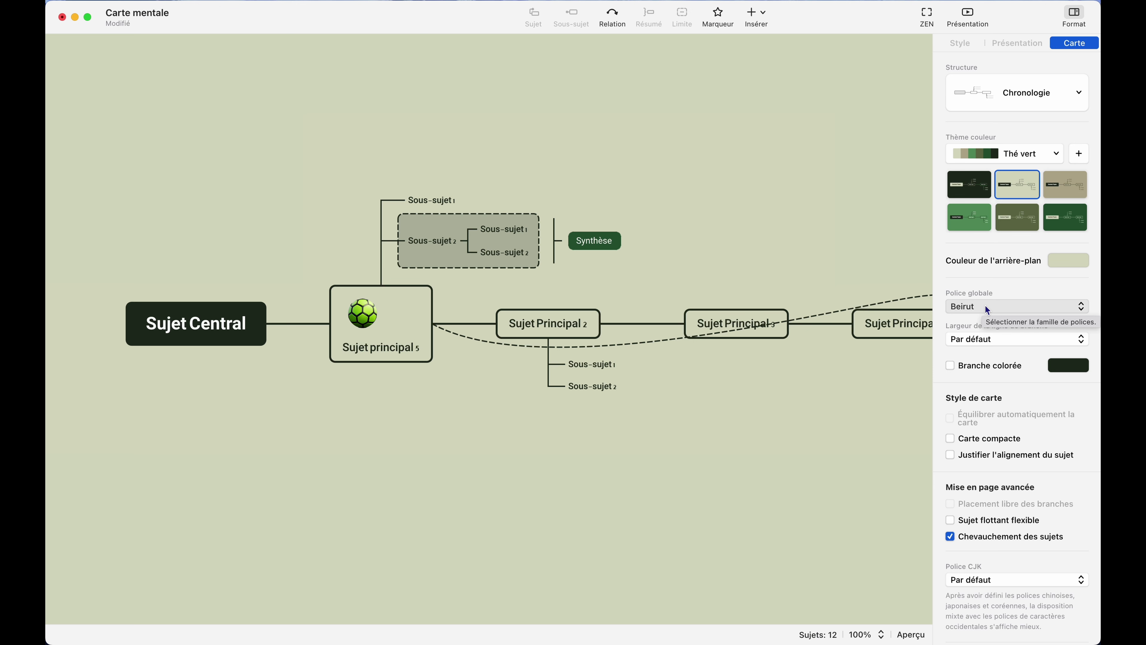
scroll(824, 387, "right", 2)
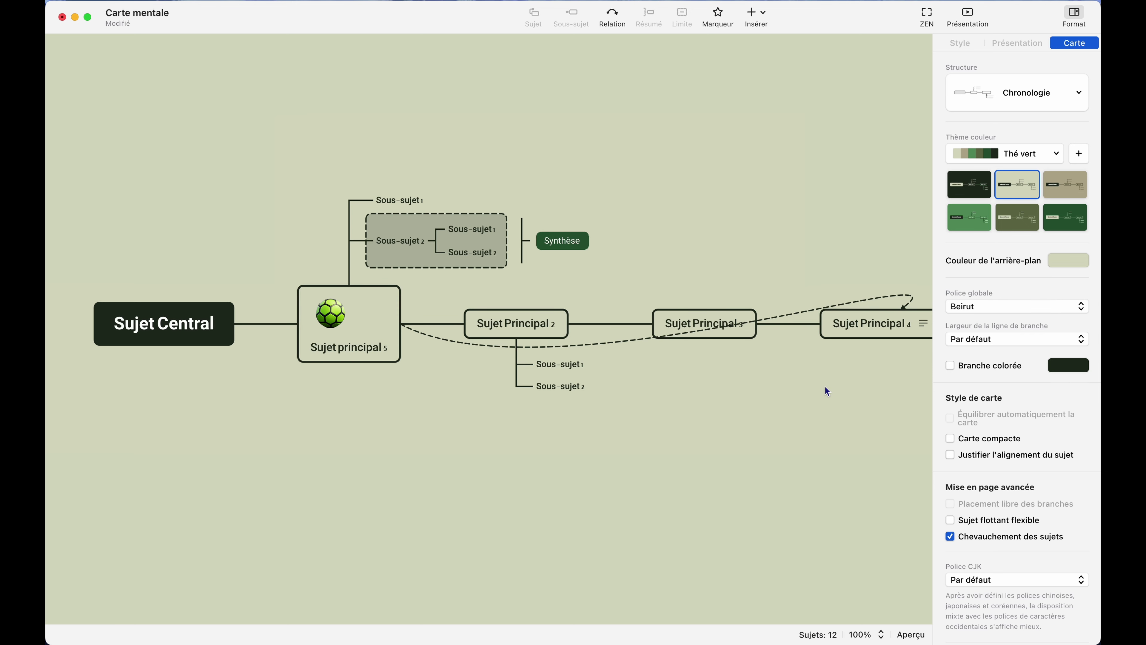
- Enable coloured branches (Branche colorée) and keep the branch line width at Par défaut
left_click(1005, 370)
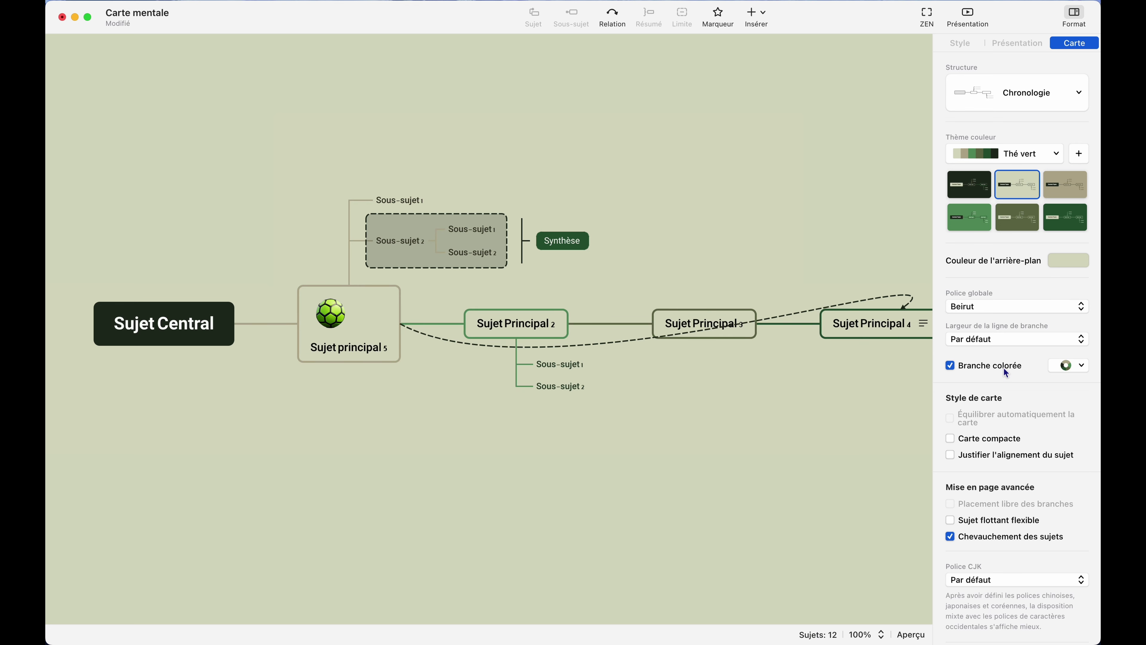
left_click(1003, 344)
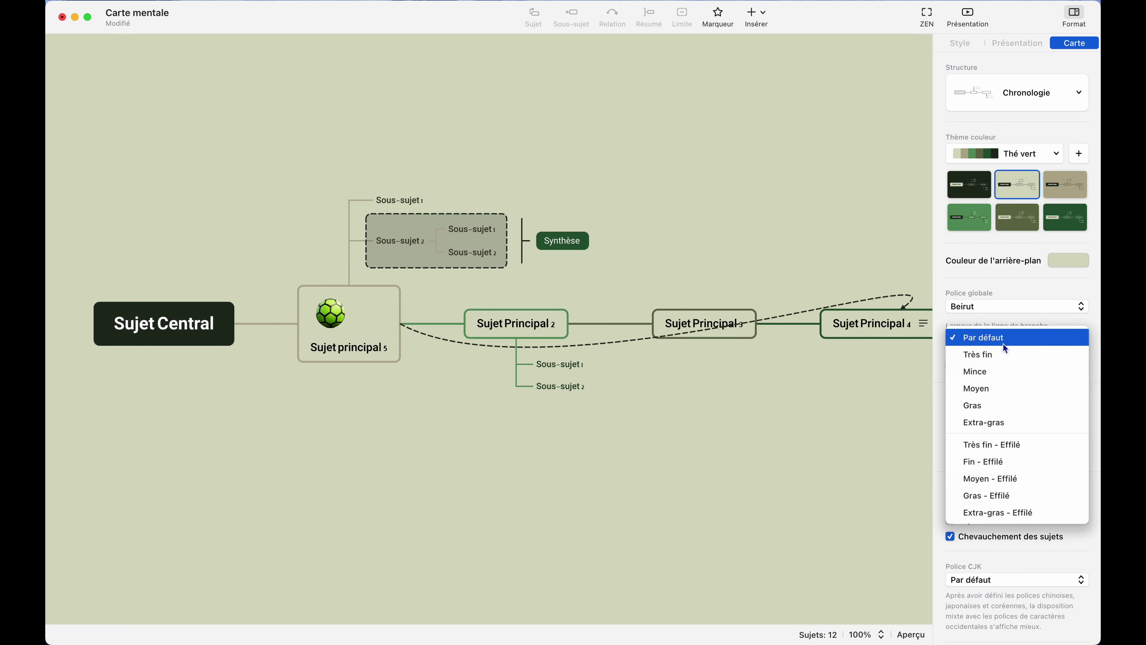
left_click(1003, 343)
scroll(1003, 344, "down", 2)
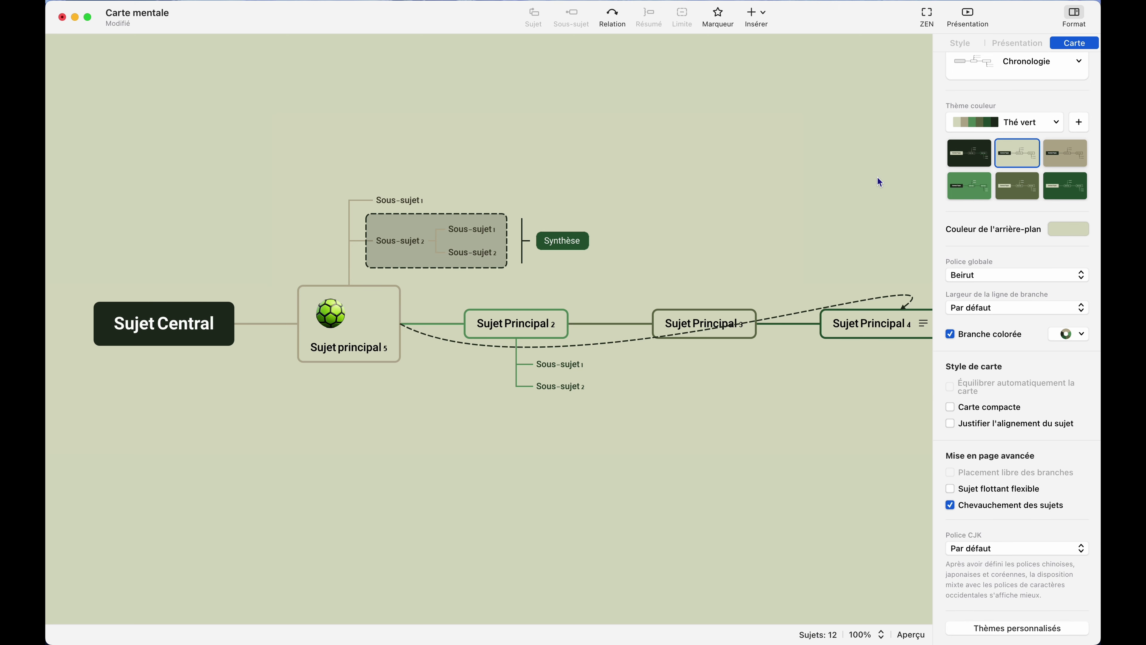
- Change the map's structure to the first mind map (Carte mentale) layout
scroll(1030, 103, "up", 2)
left_click(1030, 103)
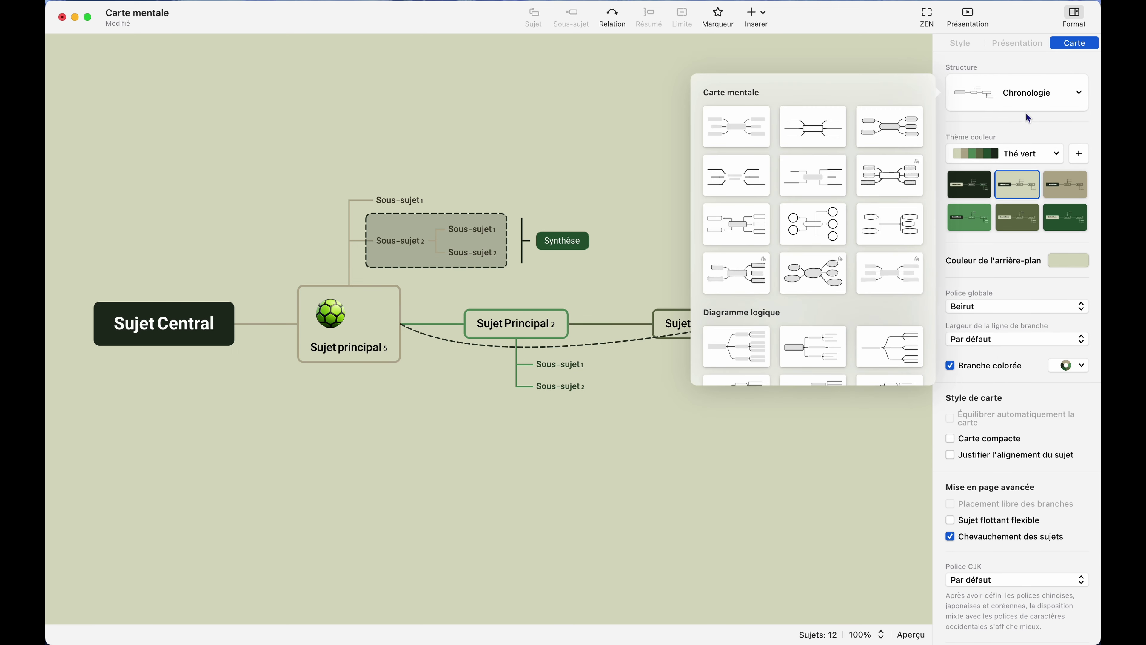
left_click(747, 132)
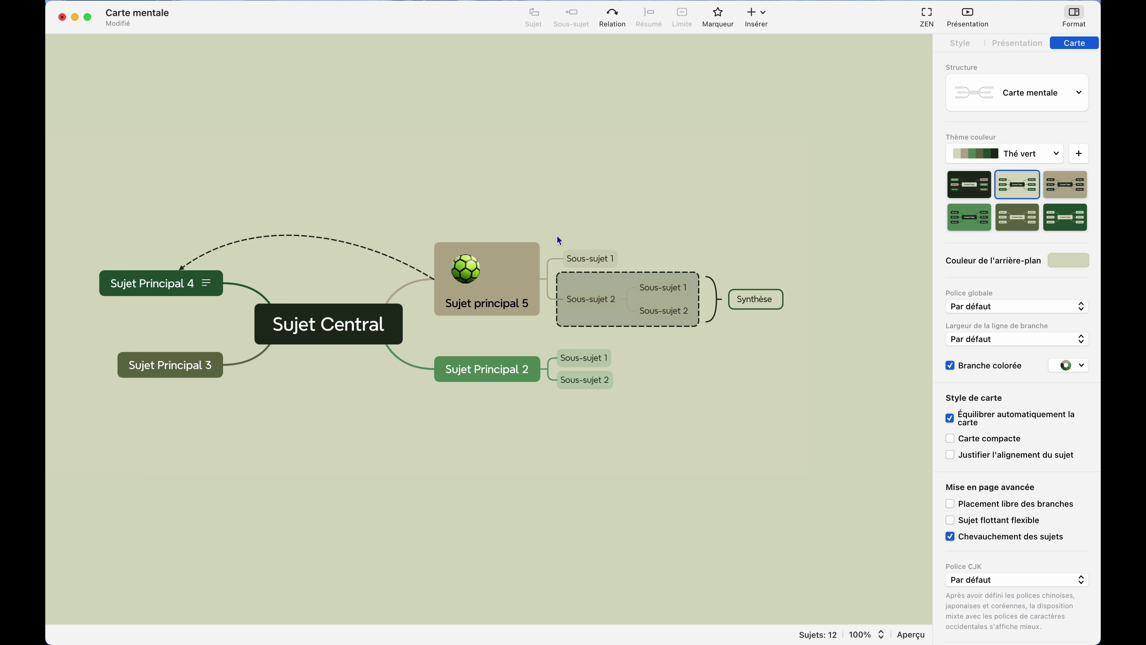
- Centre the content of Sujet principal 5 and turn on the compact map (Carte compacte) style
left_click(503, 313)
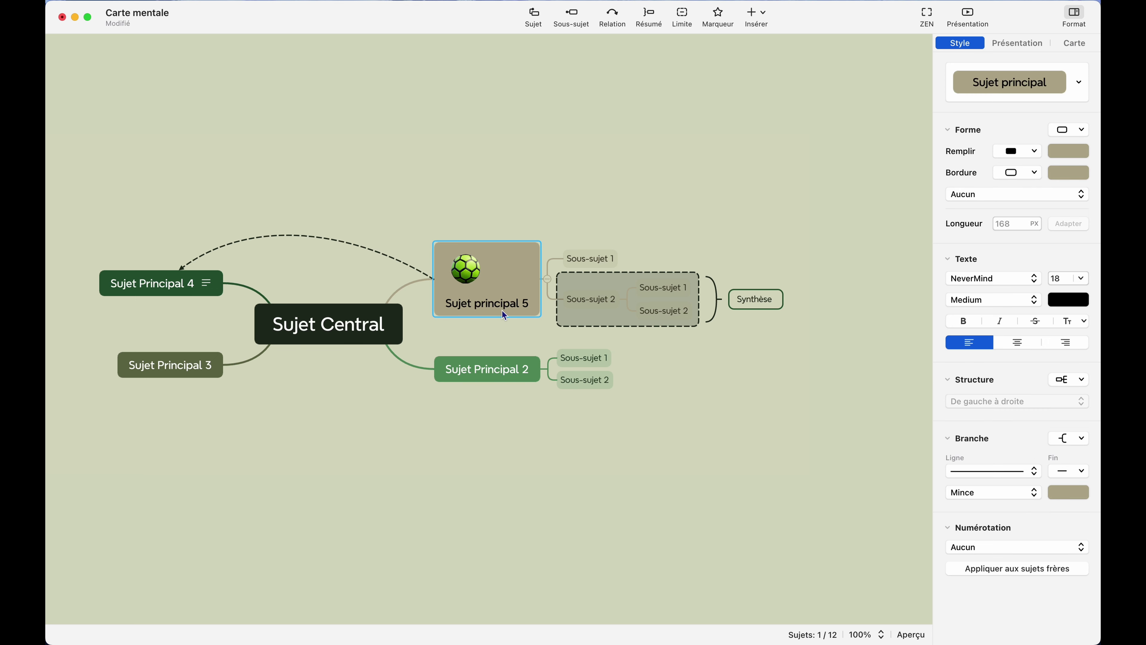
left_click(578, 234)
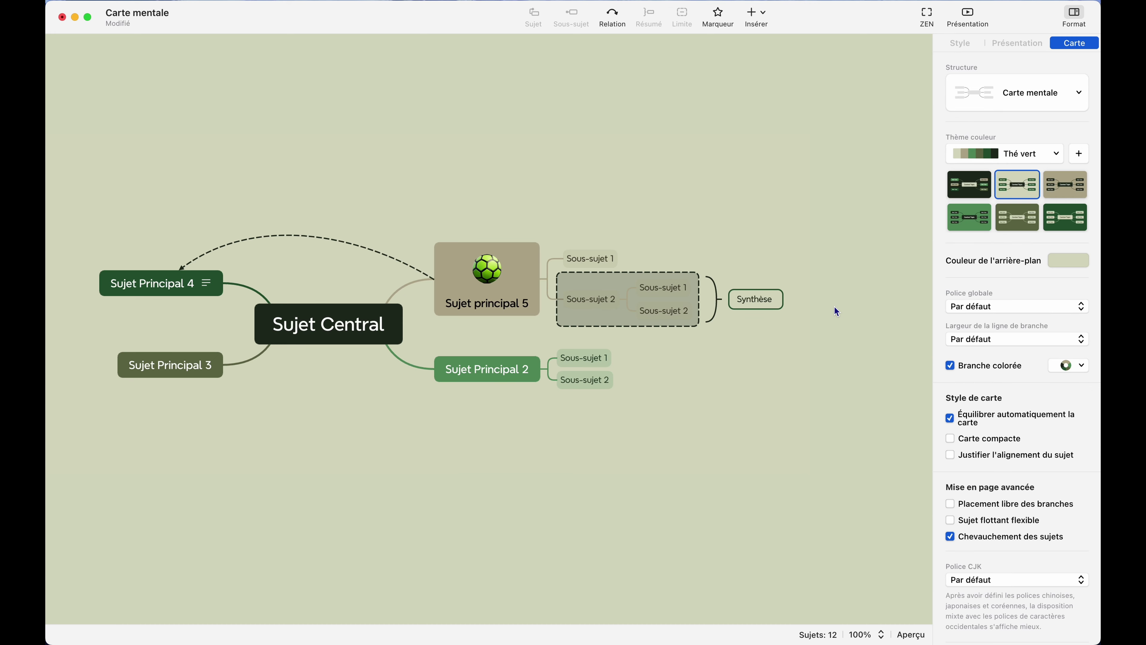
scroll(837, 303, "left", 1)
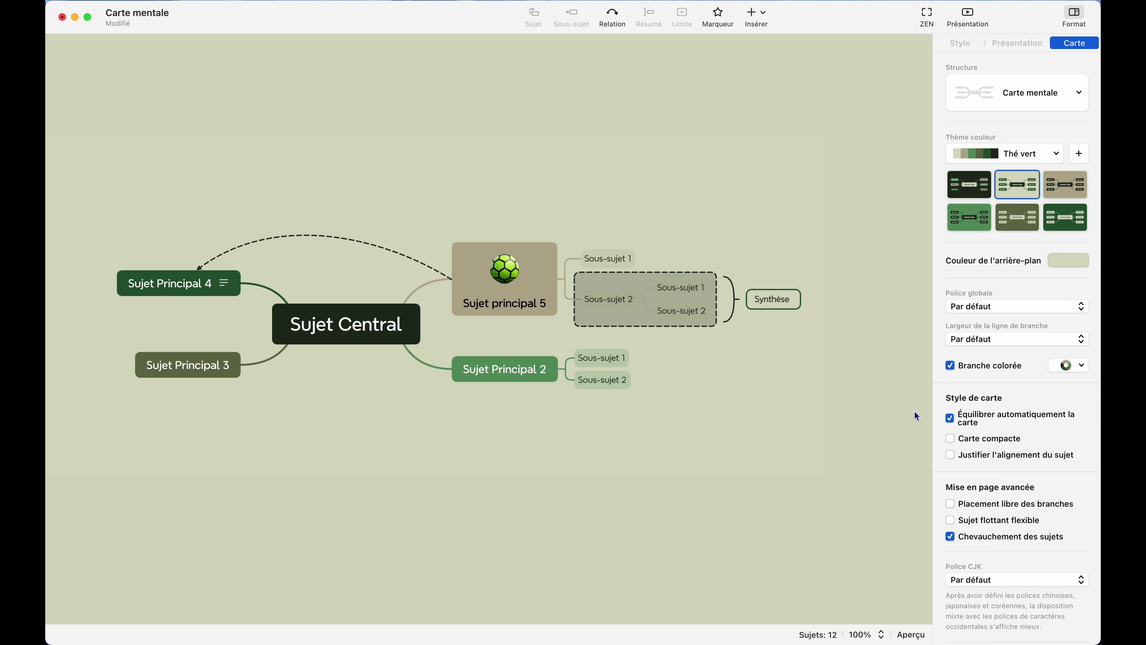
left_click(973, 439)
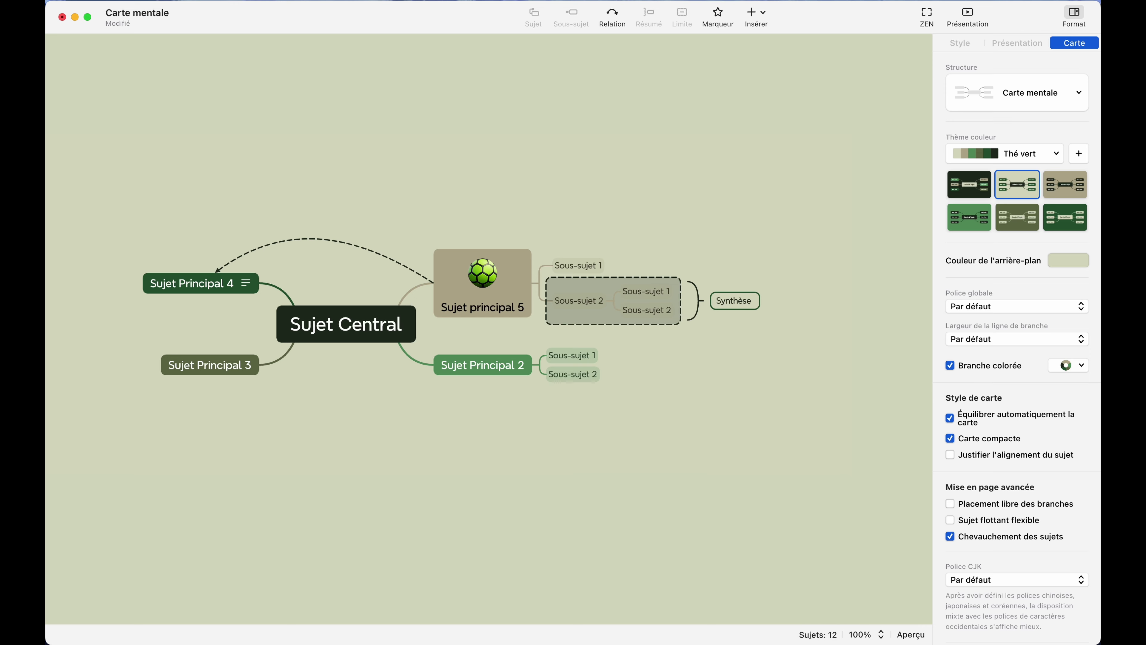
- Open the recent map Napoléon(1769-1821).xmind
mouse_move(663, 635)
right_click(860, 620)
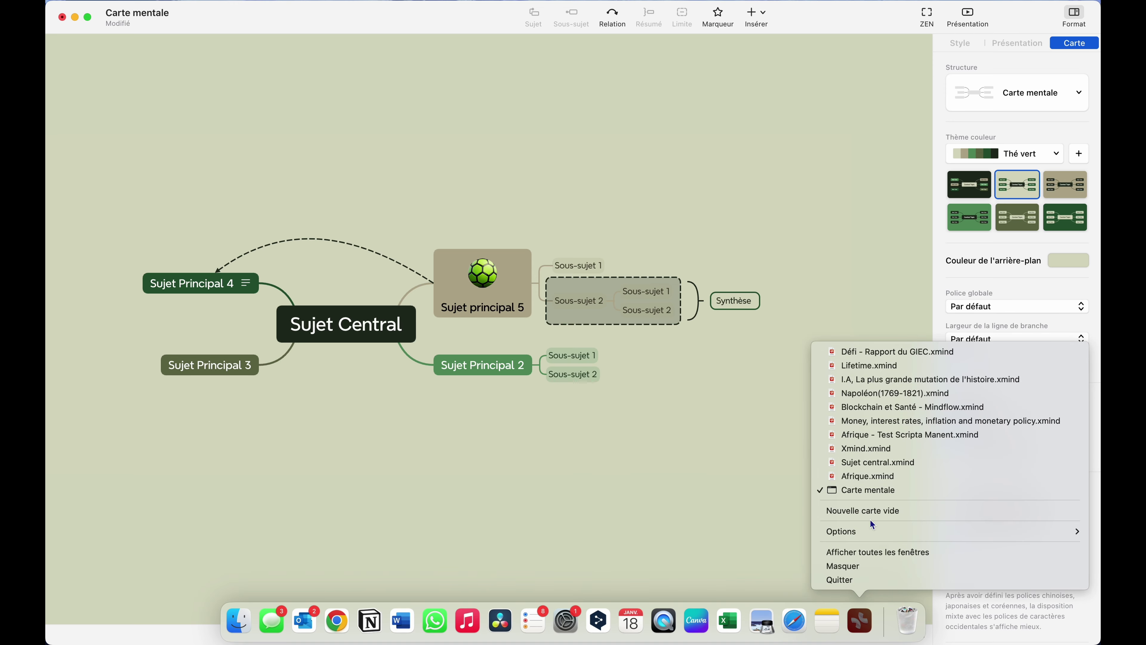
left_click(867, 409)
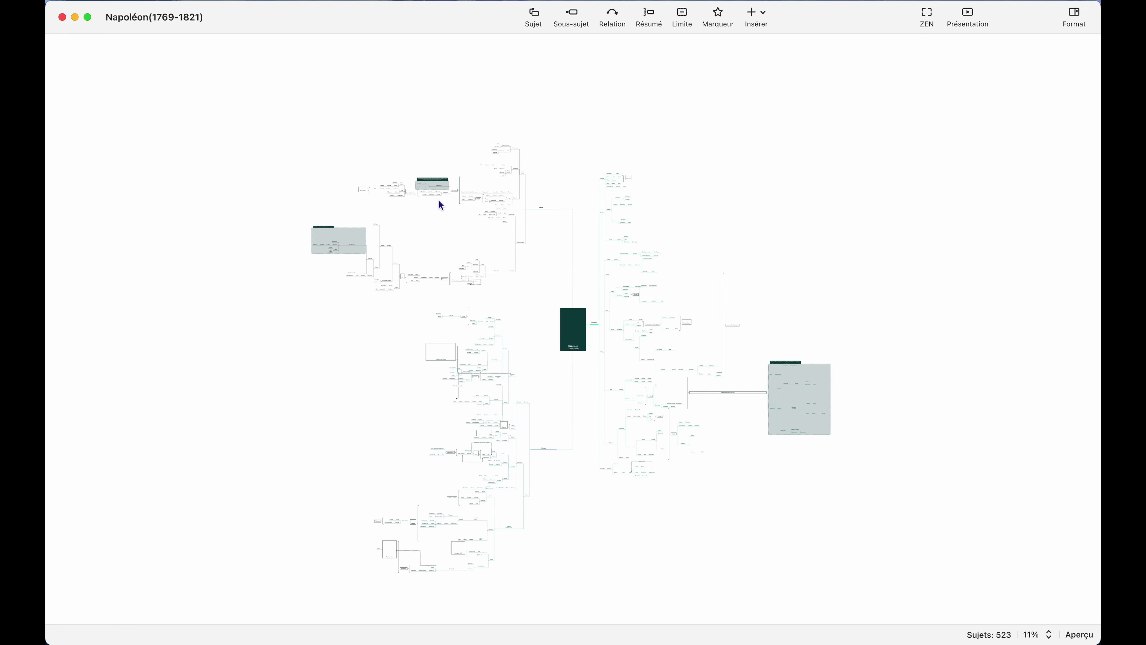
- Examine the Napoléon map up close around the Concordat (1801) and Géopolitique topics
left_click(562, 273)
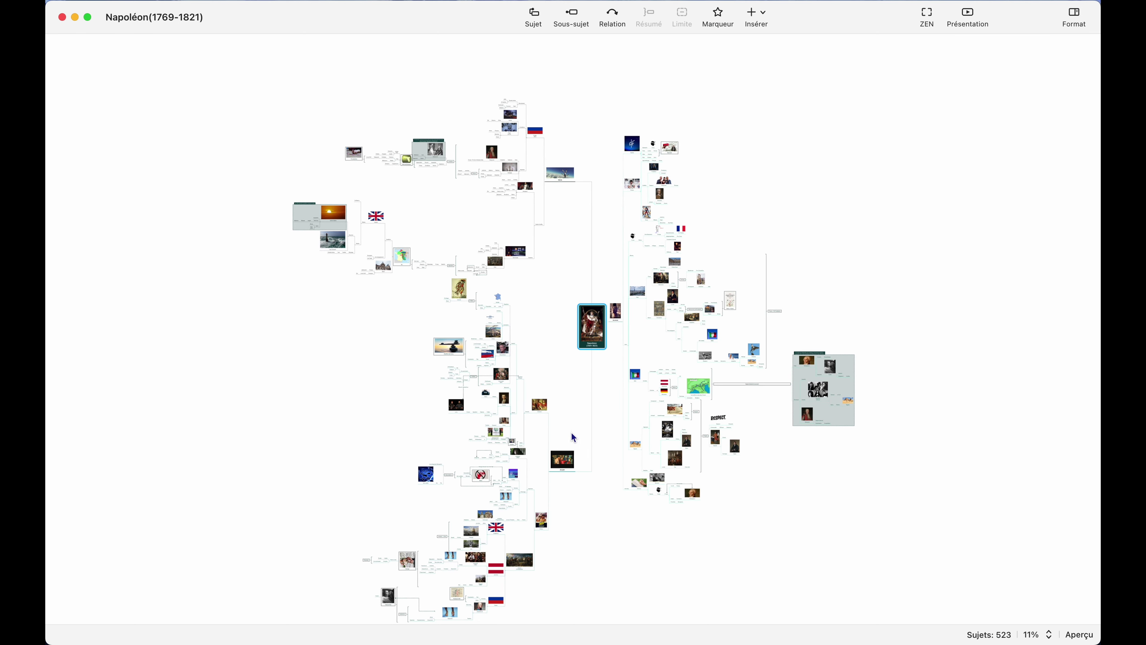
scroll(535, 393, "up", 3)
scroll(527, 392, "up", 6)
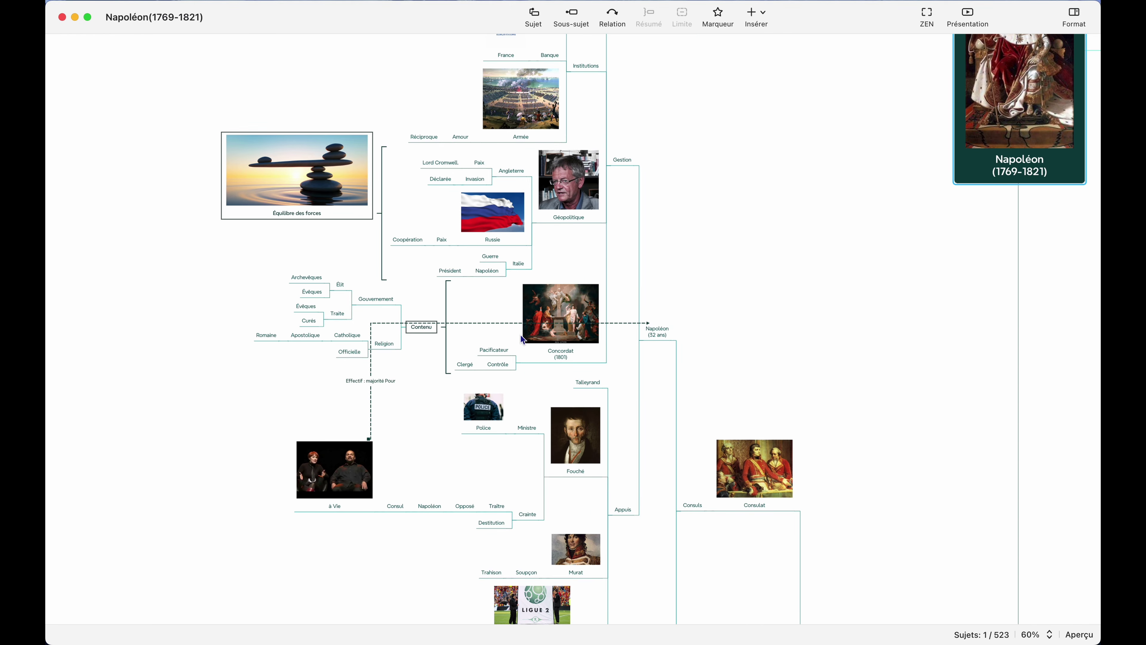
scroll(521, 338, "up", 5)
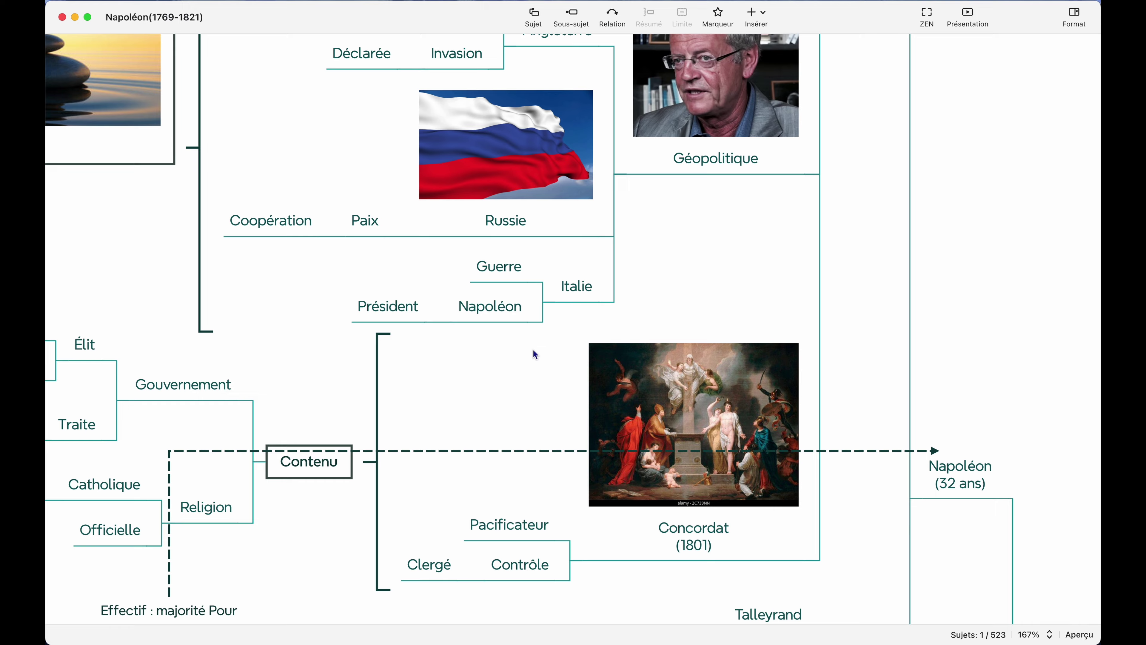
- Examine the Napoléon map's Équilibre des forces, Sainte-Hélène and Déclin branches
scroll(536, 351, "up", 10)
scroll(536, 351, "left", 10)
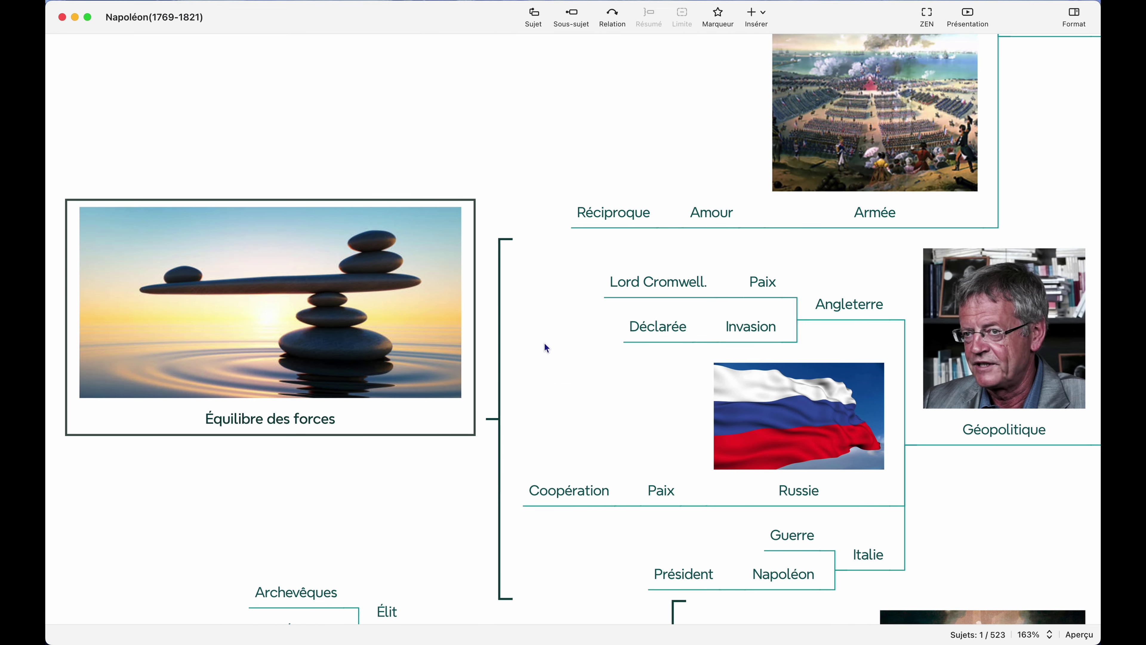
scroll(545, 344, "down", 5)
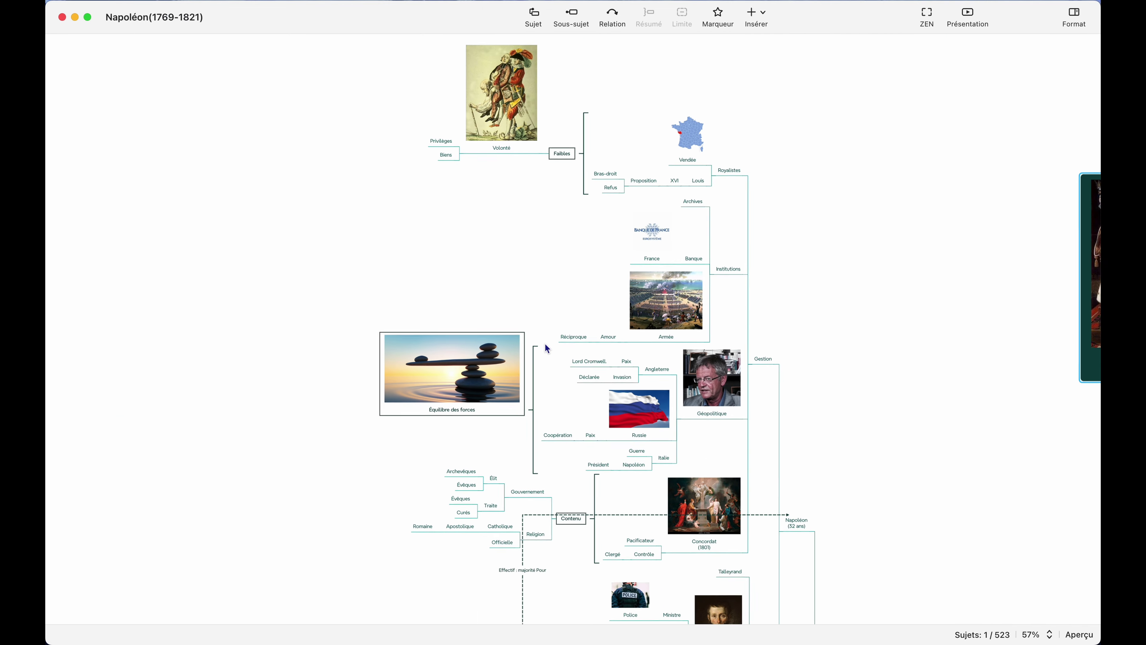
scroll(547, 349, "up", 15)
scroll(547, 348, "left", 12)
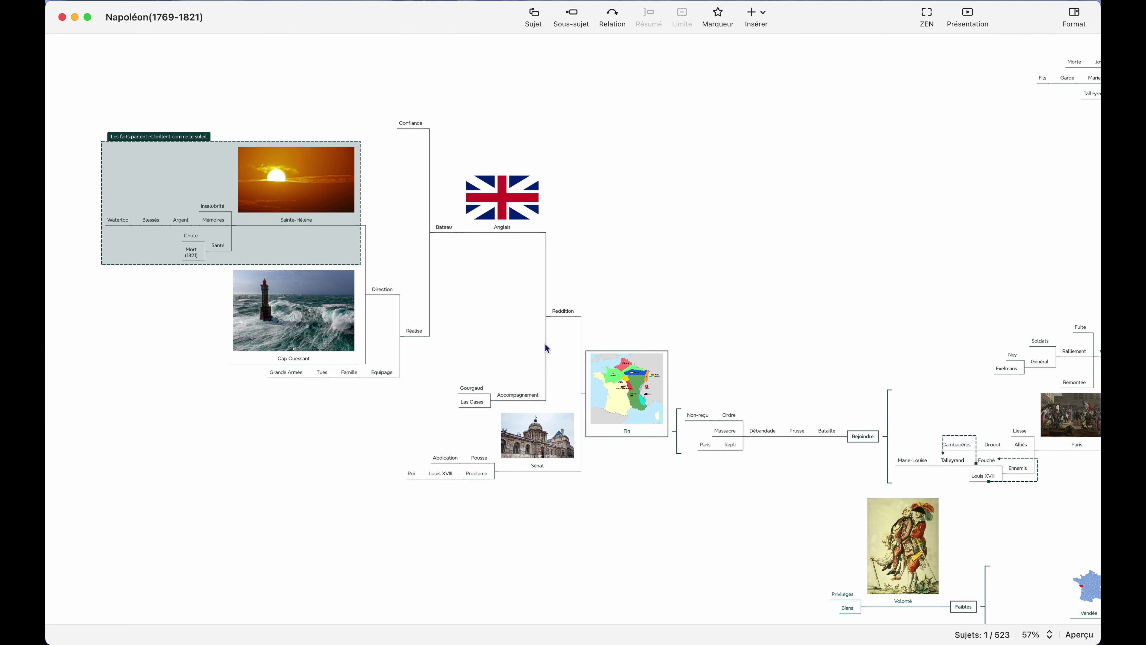
scroll(548, 349, "up", 2)
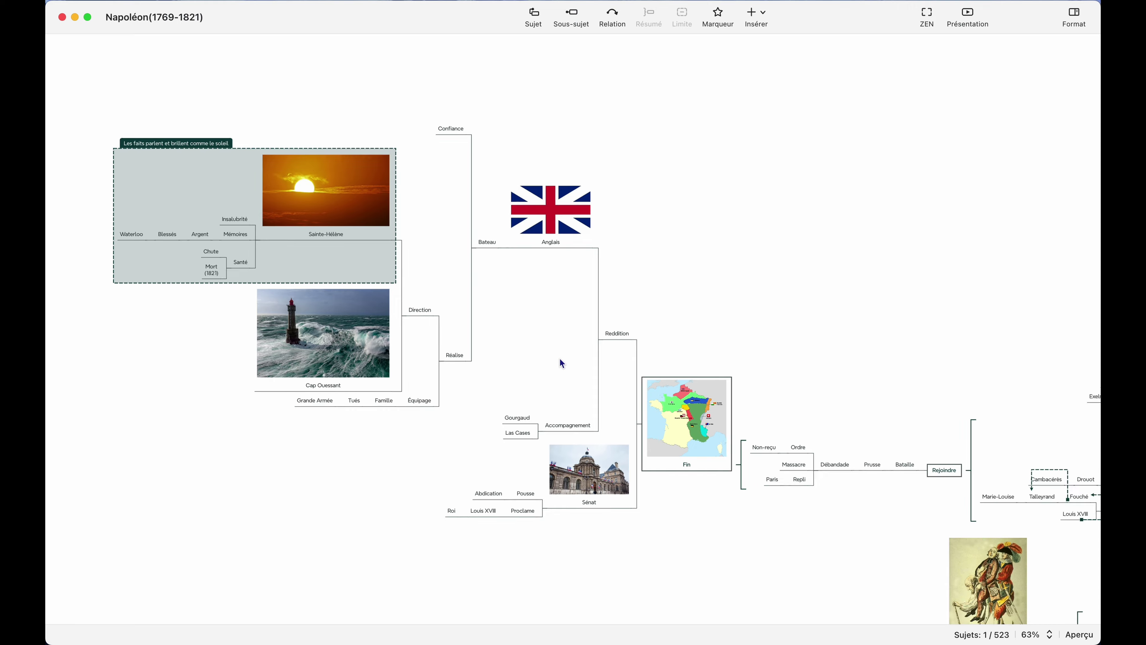
scroll(560, 357, "down", 5)
scroll(575, 339, "right", 4)
scroll(660, 313, "up", 5)
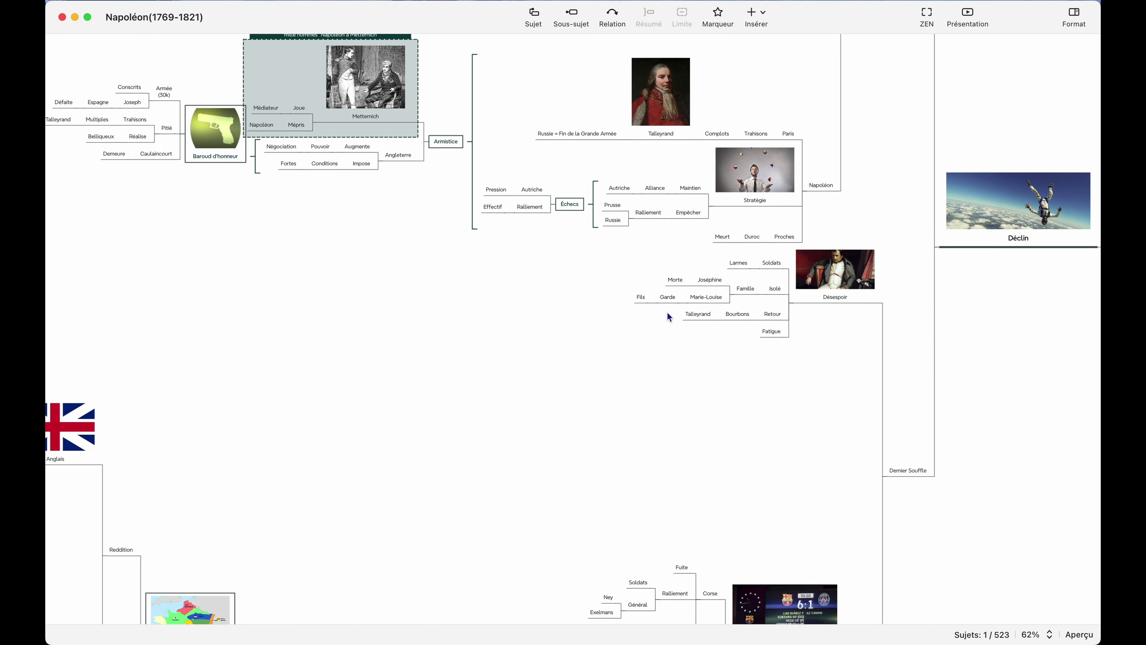
scroll(667, 313, "up", 7)
scroll(667, 314, "right", 6)
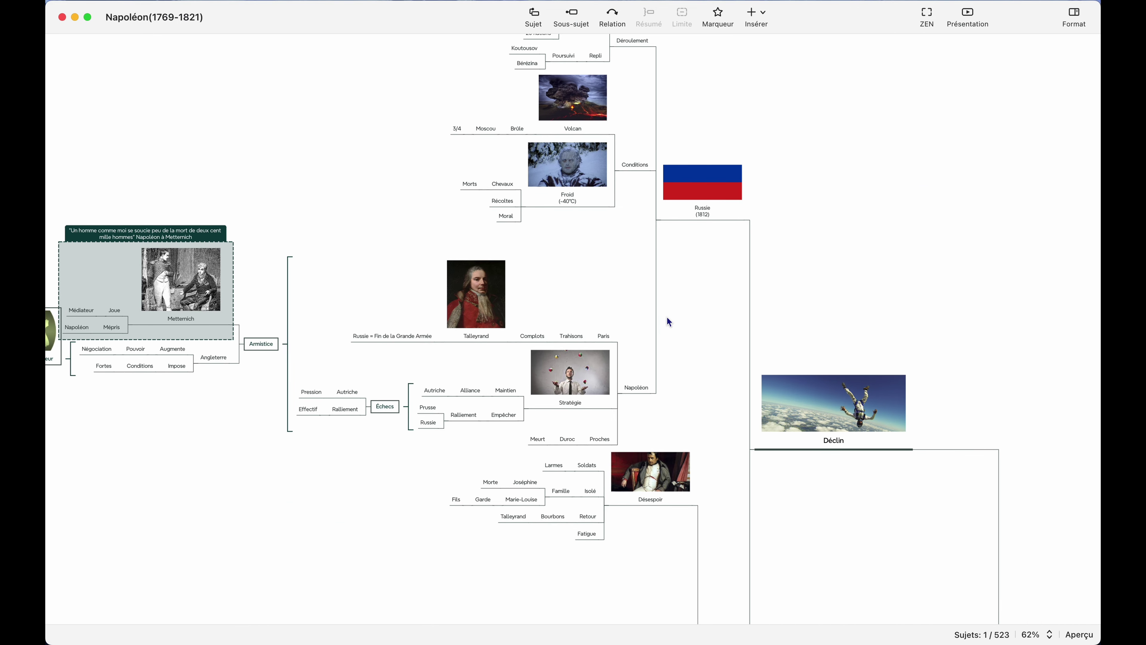
- View the whole Napoléon map and examine the Paris topics of the Jeunesse branch up close
scroll(667, 318, "down", 10)
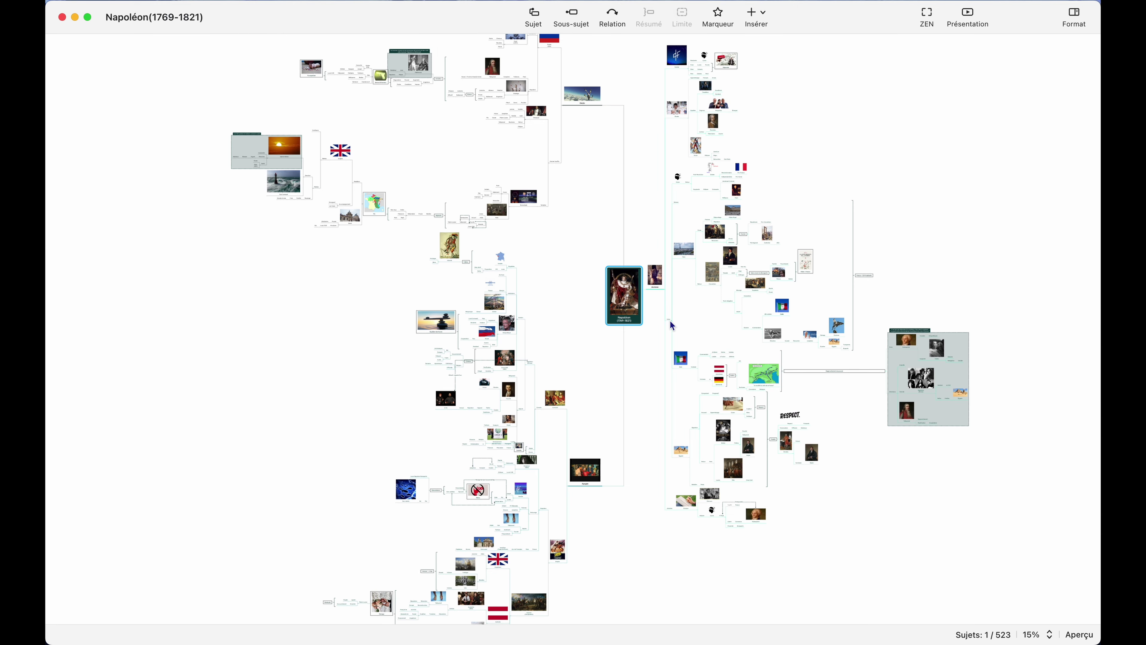
scroll(671, 326, "down", 2)
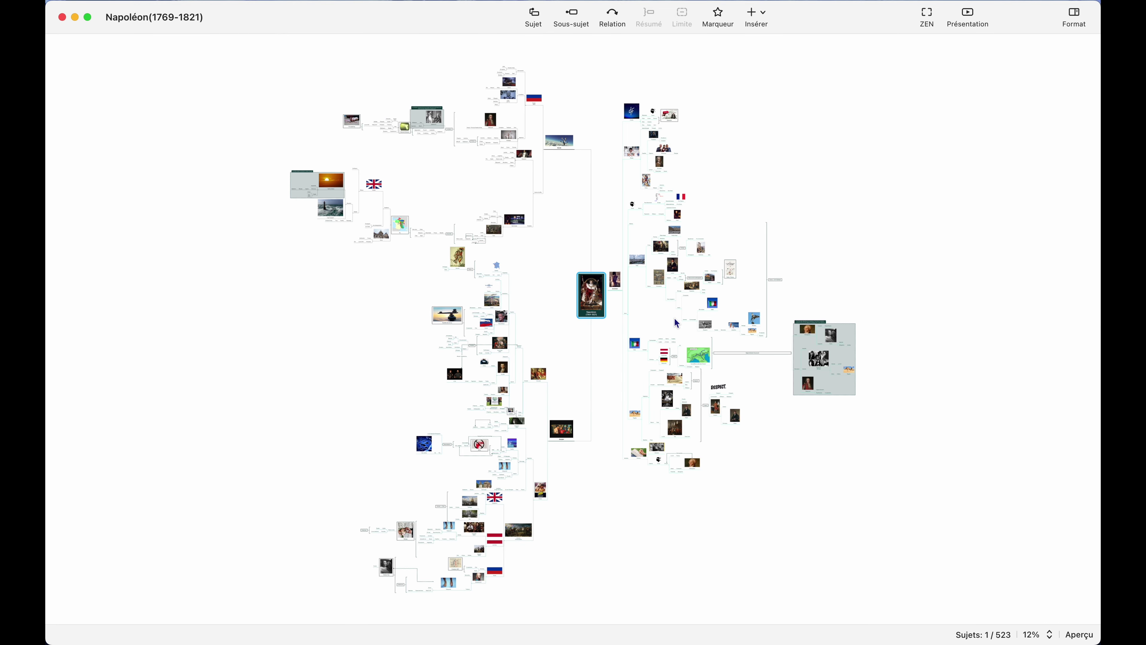
scroll(677, 322, "up", 10)
left_click(674, 316)
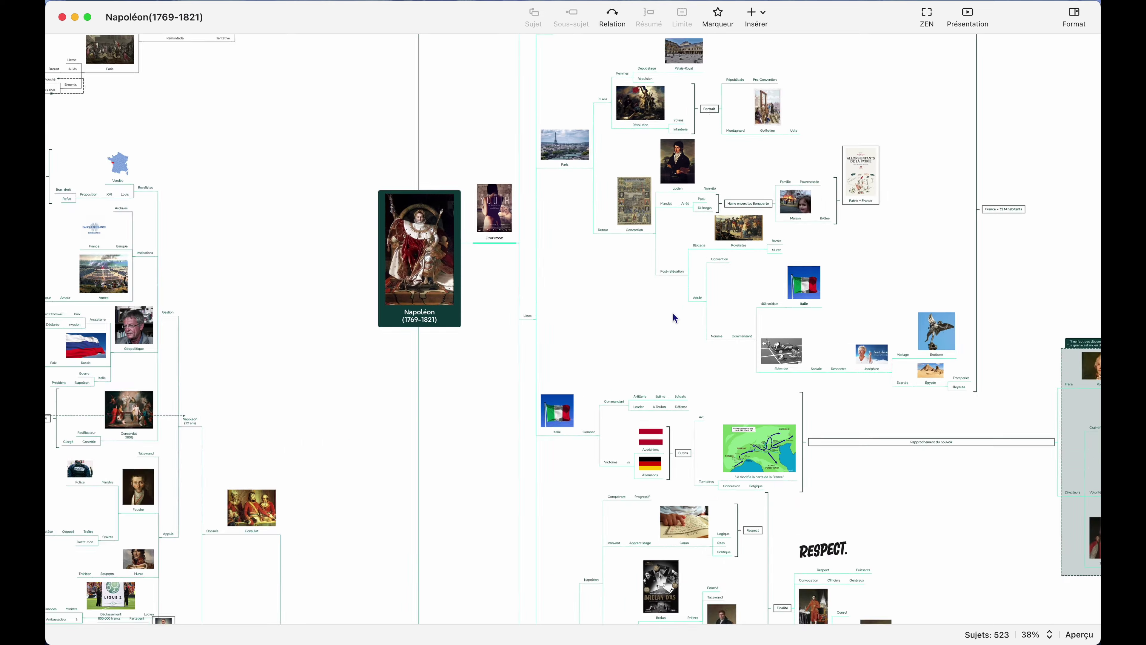
scroll(673, 312, "right", 5)
scroll(673, 313, "up", 4)
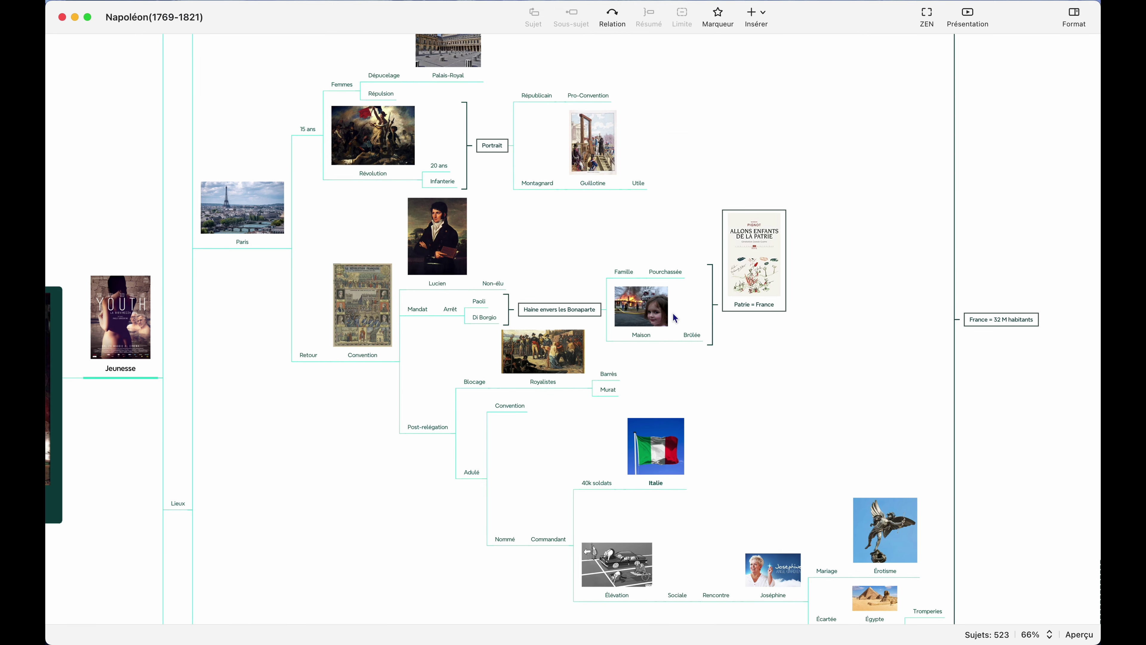
scroll(673, 317, "up", 2)
scroll(673, 316, "left", 1)
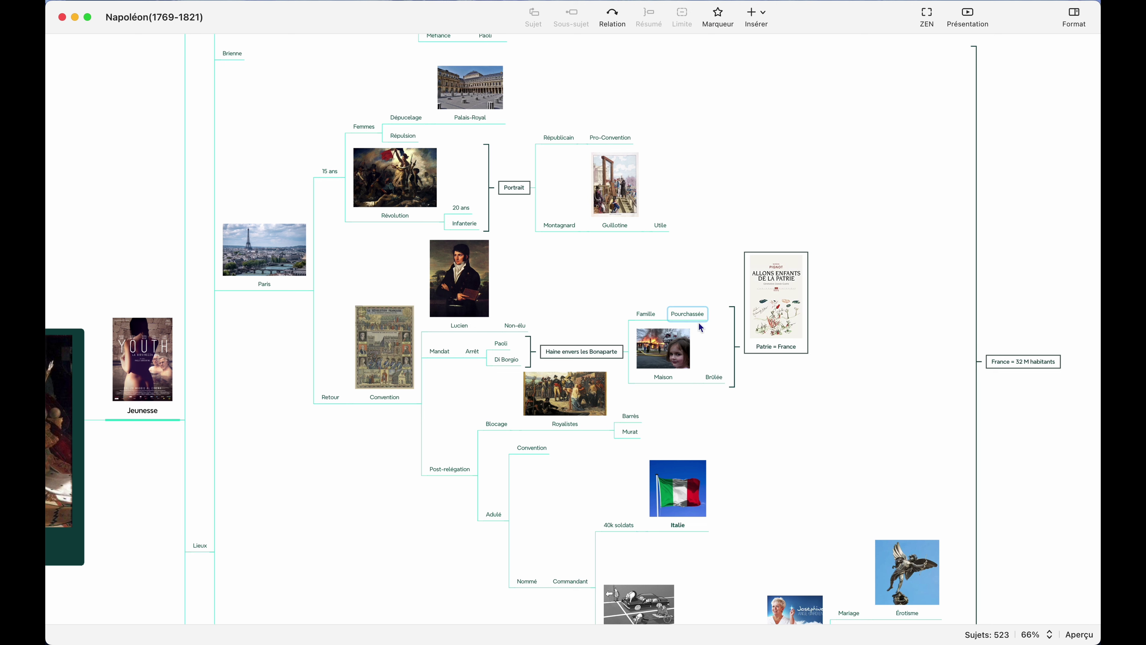
- Turn on the compact map (Carte compacte) style for the Napoléon map and review the whole layout
left_click(1075, 14)
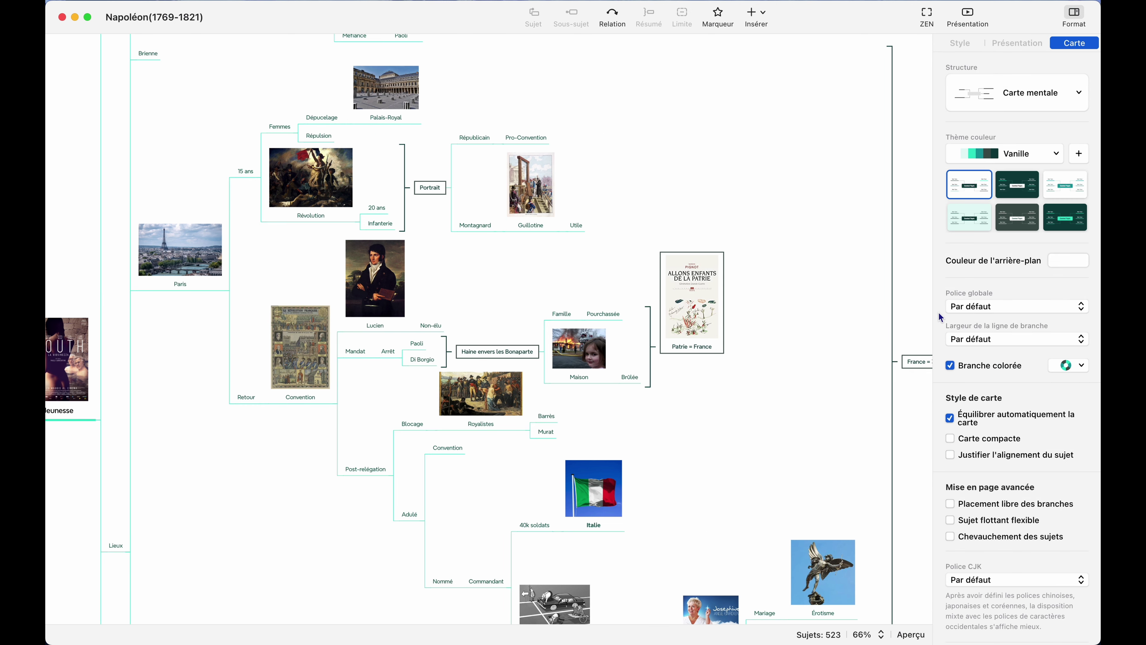
left_click(977, 439)
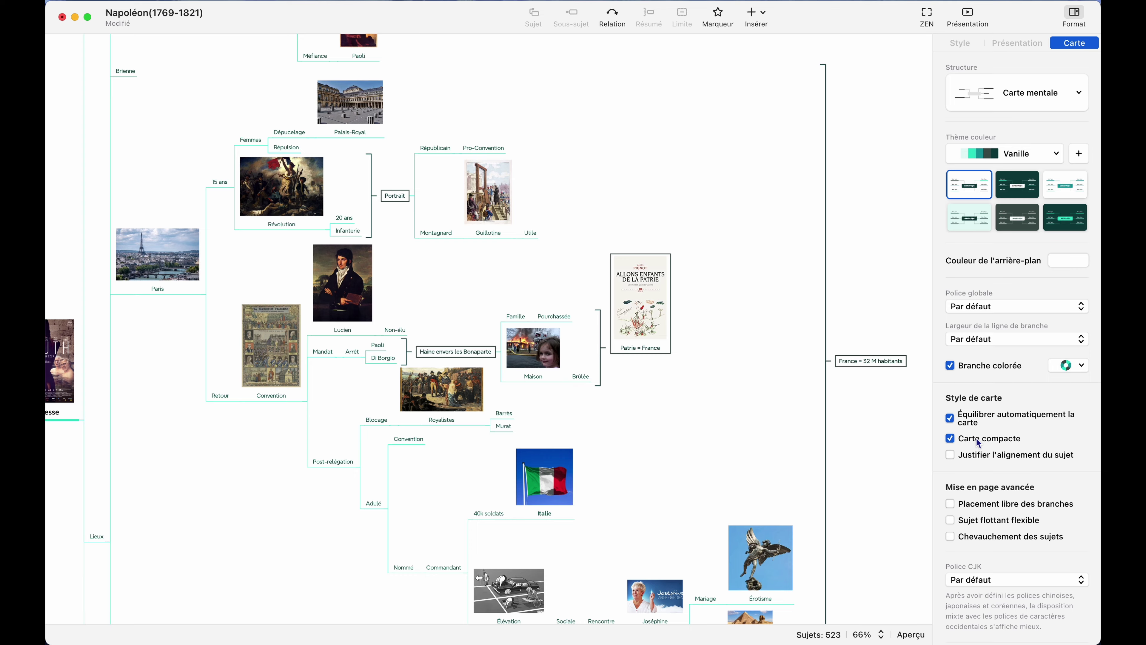
scroll(798, 424, "down", 10)
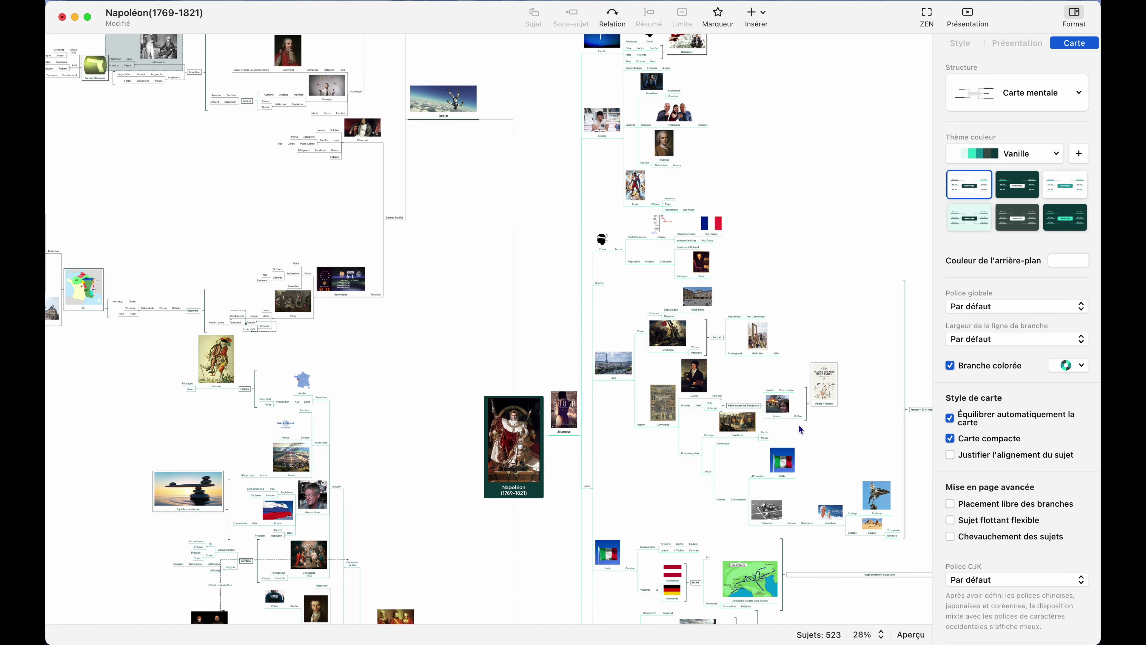
scroll(798, 424, "down", 8)
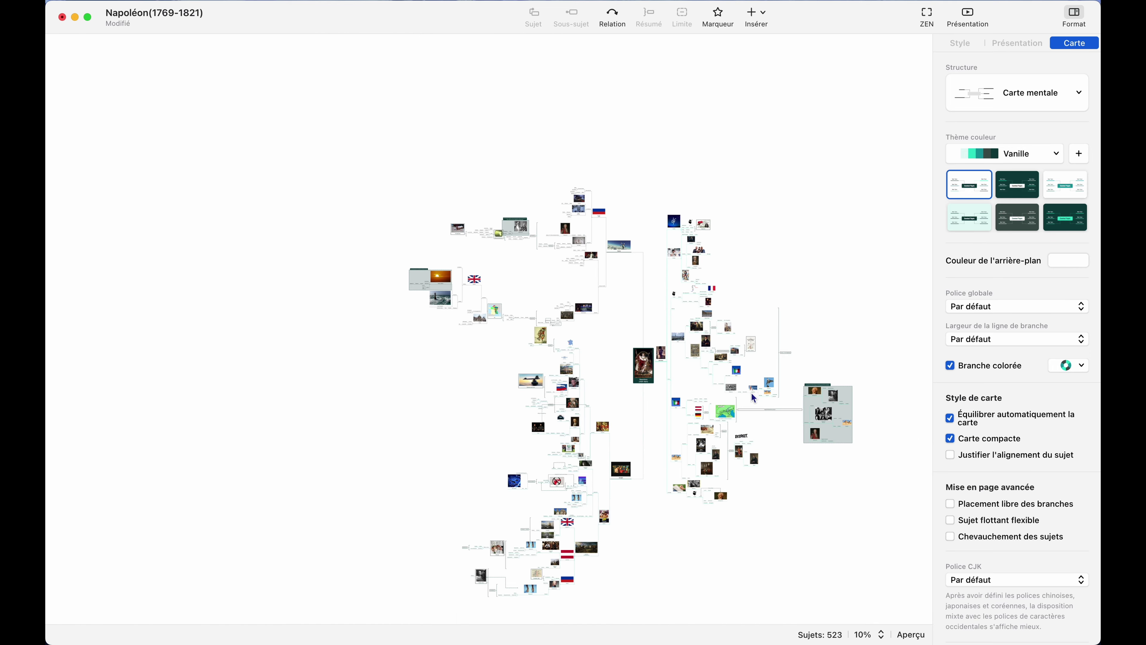
scroll(752, 396, "up", 5)
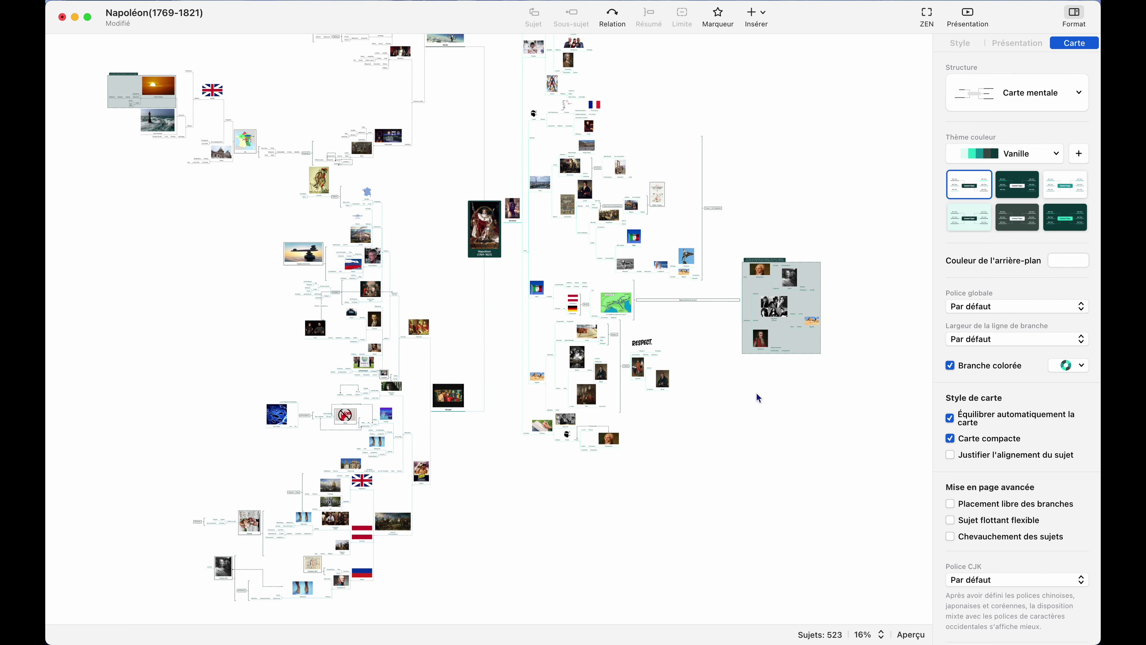
scroll(724, 389, "left", 5)
scroll(724, 389, "up", 2)
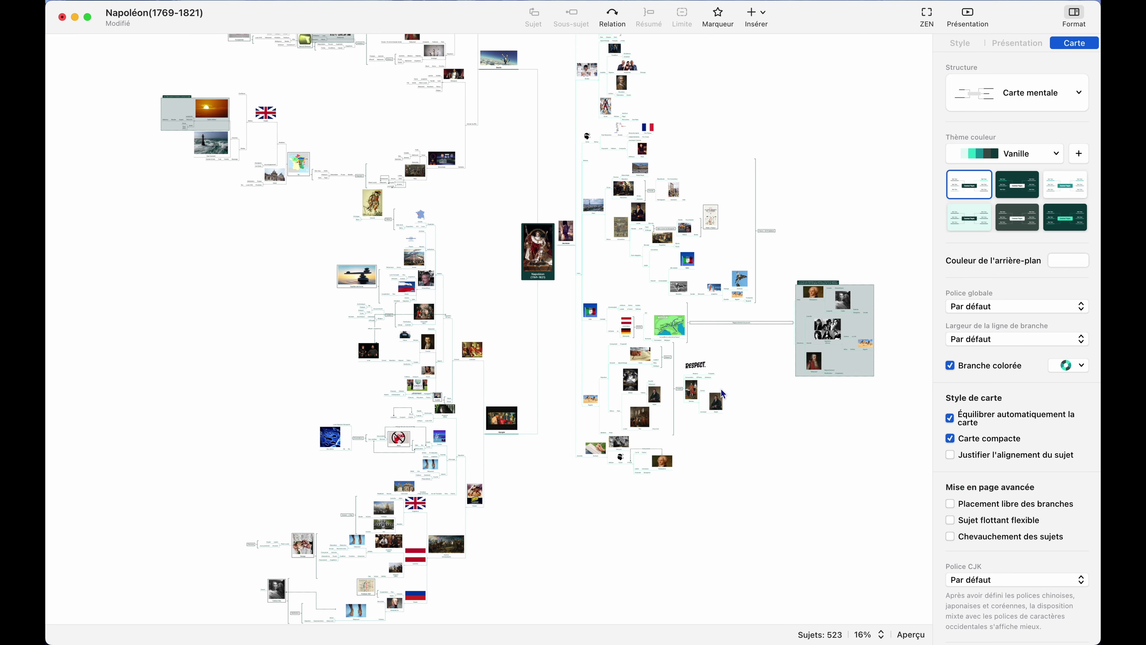
scroll(721, 392, "down", 1)
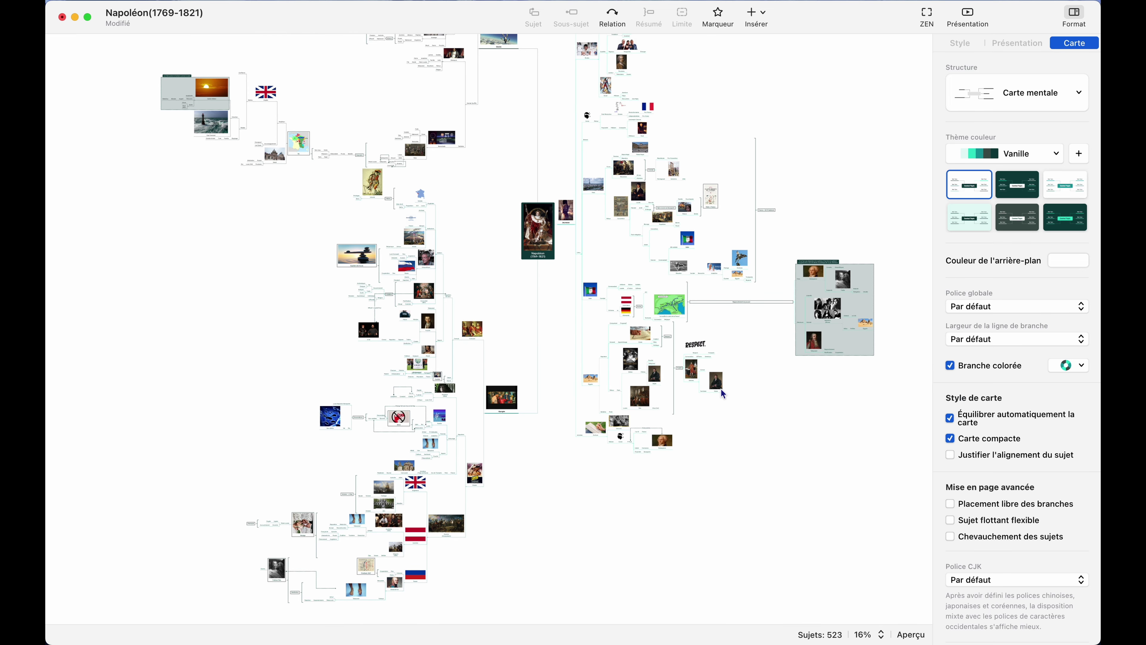
- Try justified topic alignment (Justifier l'alignement du sujet) on the Napoléon map, and turn it off after viewing the branches
left_click(973, 457)
scroll(742, 434, "right", 2)
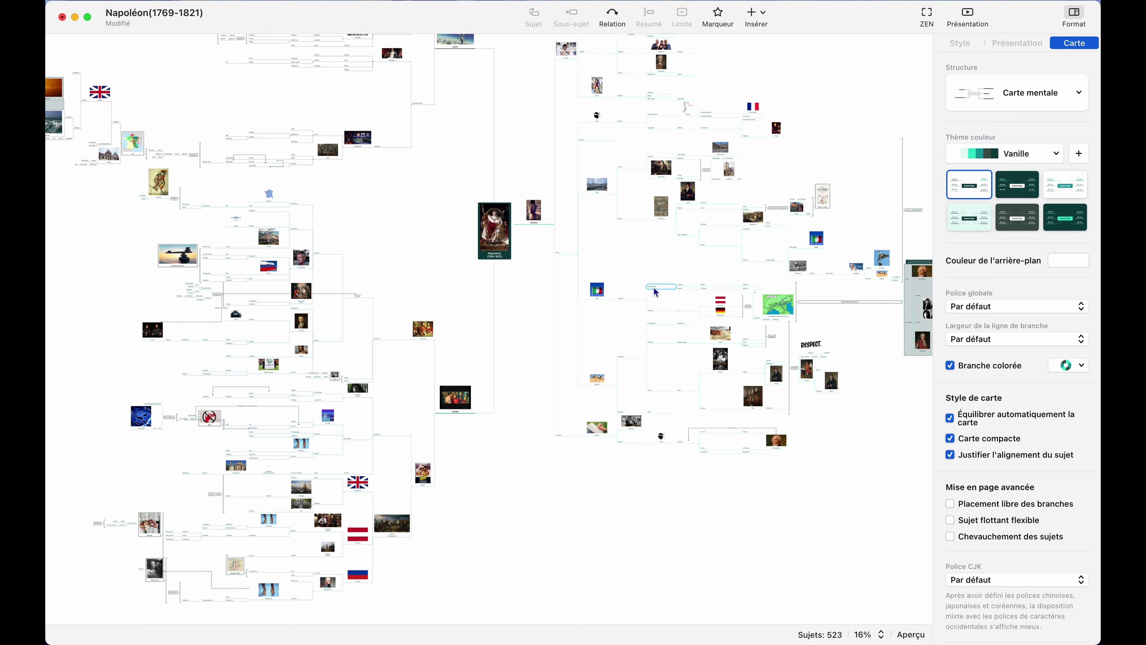
scroll(661, 269, "up", 10)
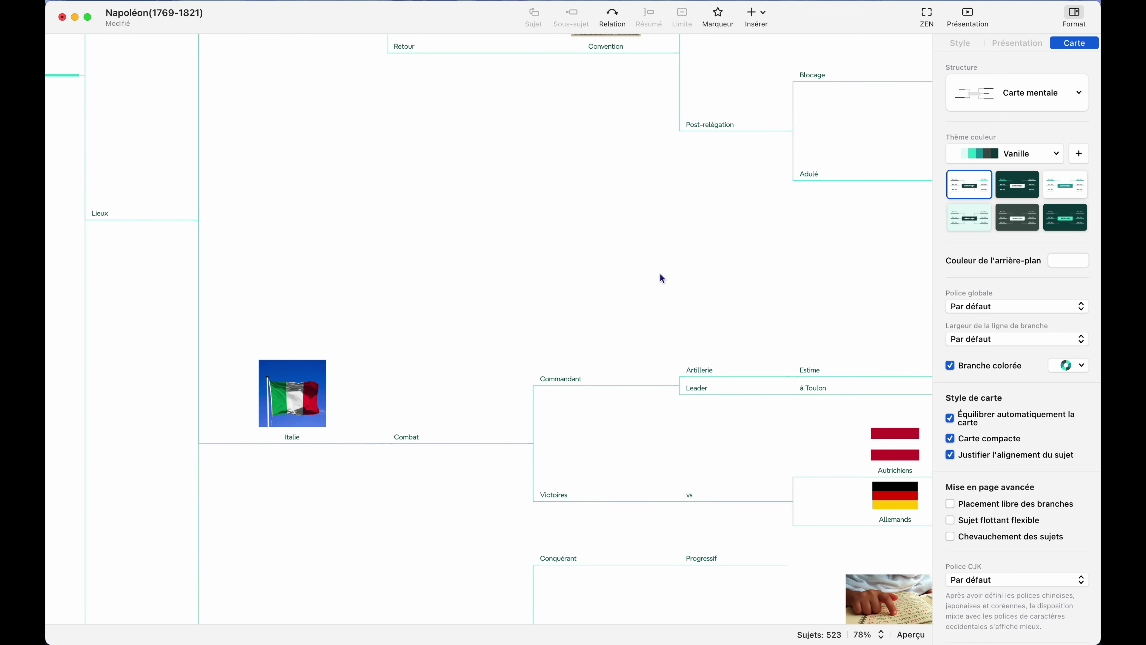
scroll(622, 293, "up", 5)
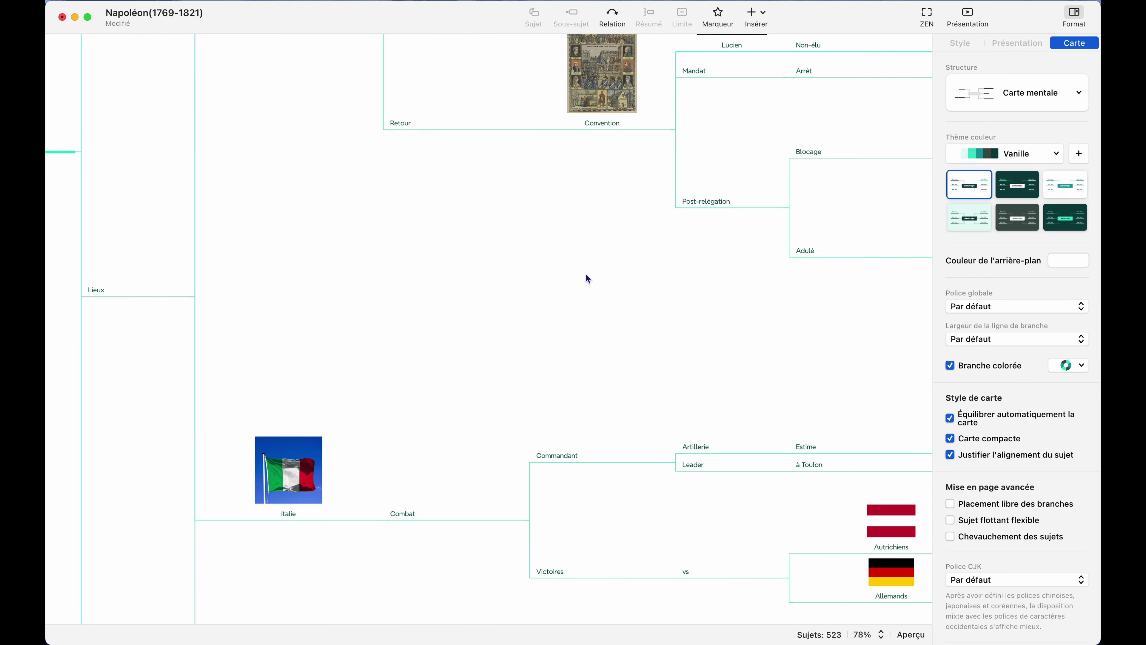
scroll(586, 438, "down", 2)
scroll(582, 361, "up", 4)
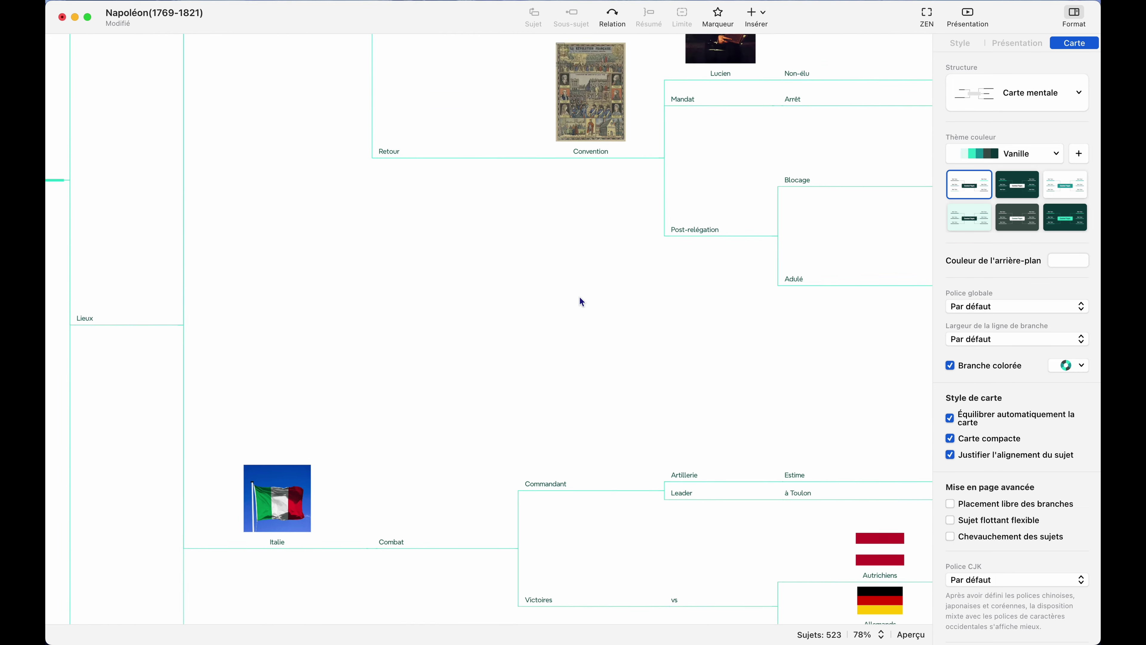
scroll(582, 301, "up", 10)
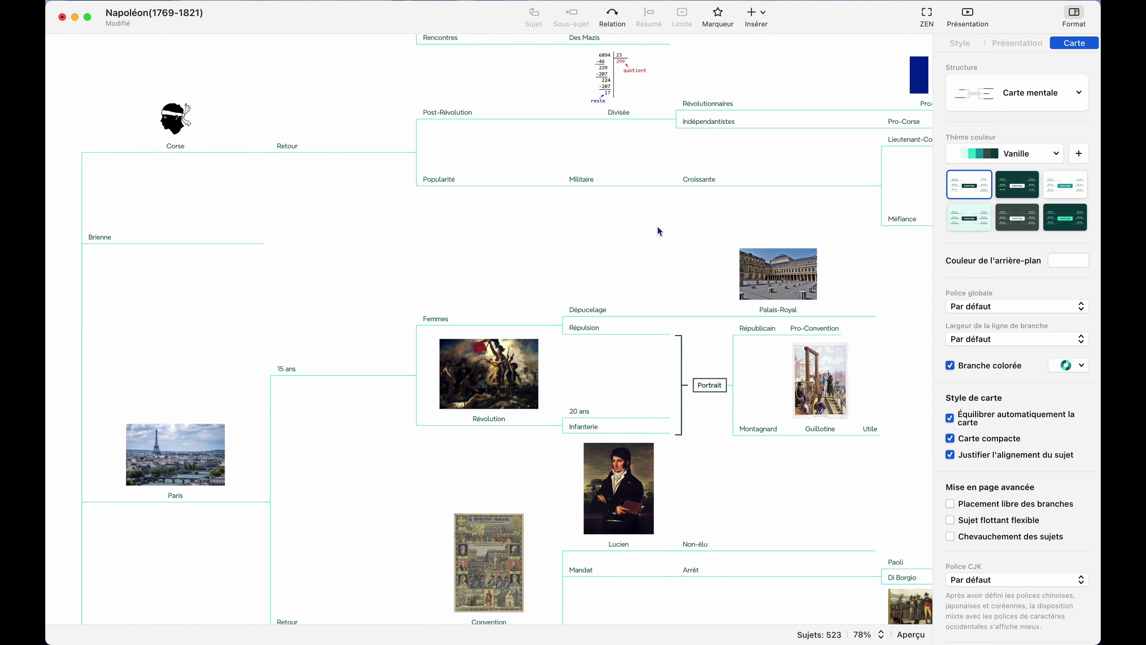
scroll(659, 230, "down", 5)
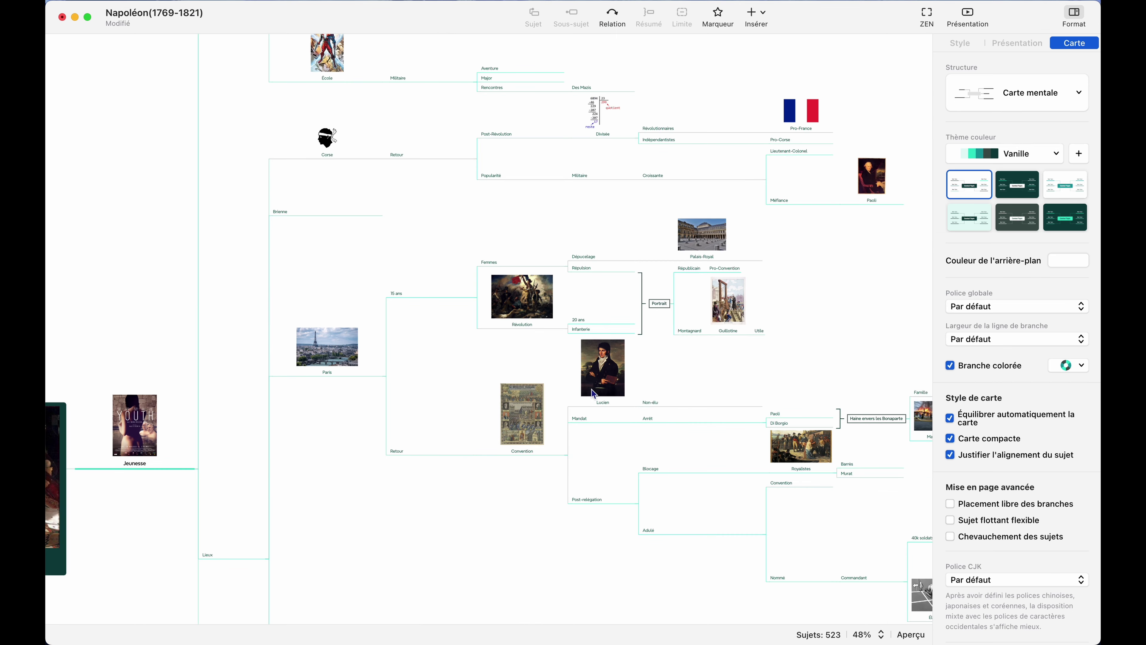
scroll(593, 393, "down", 5)
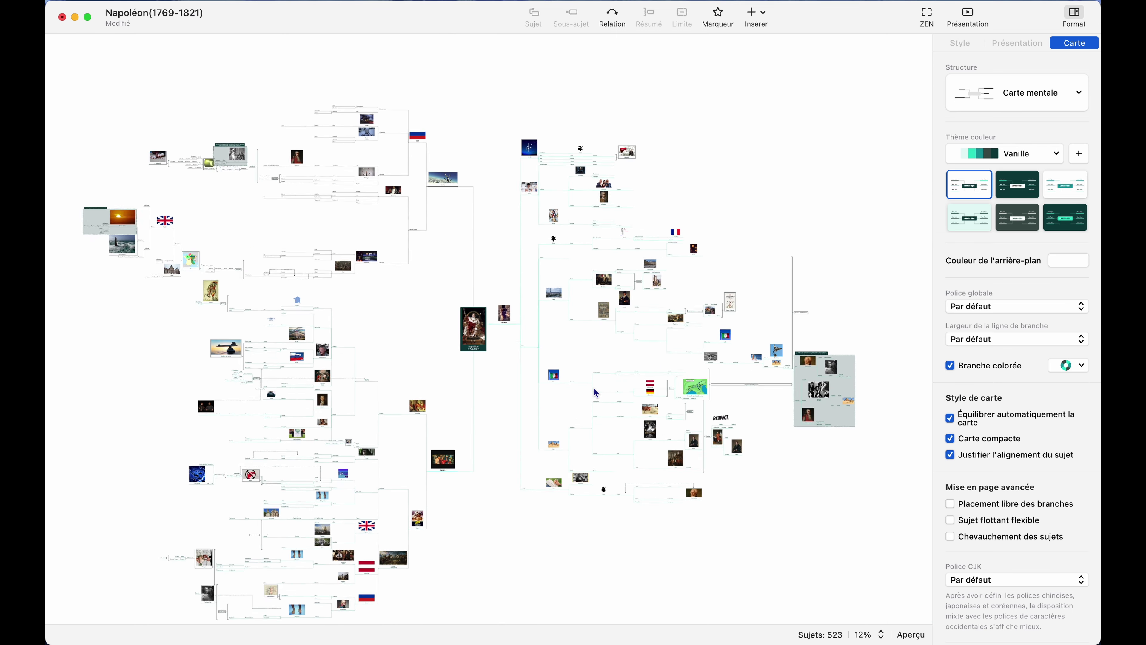
scroll(594, 392, "up", 2)
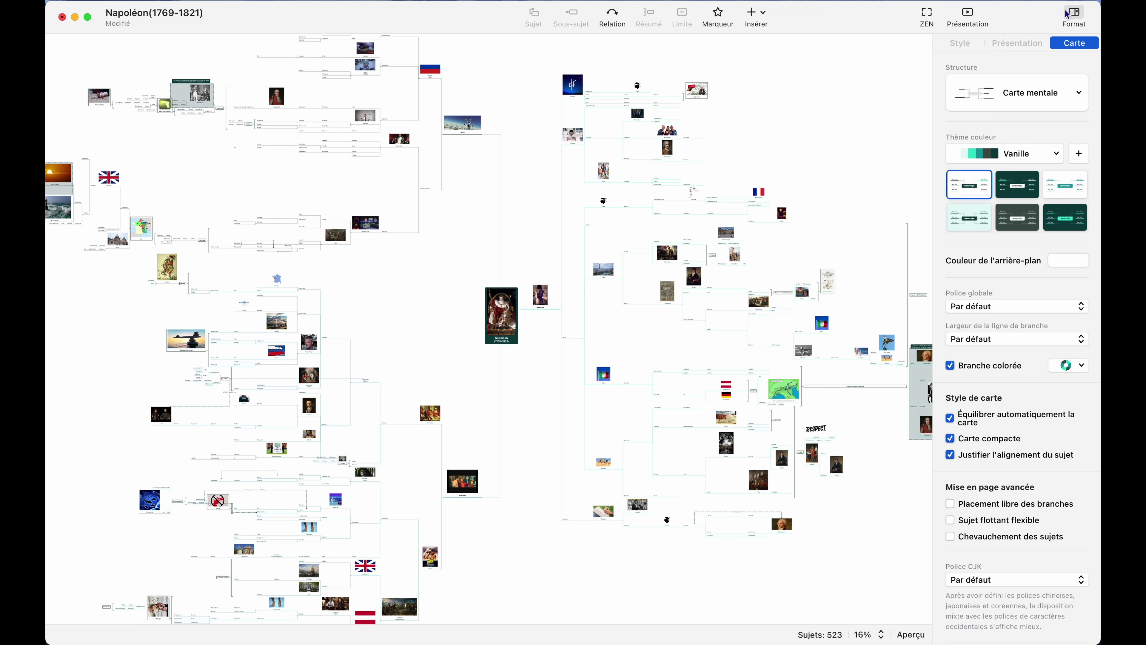
left_click(982, 460)
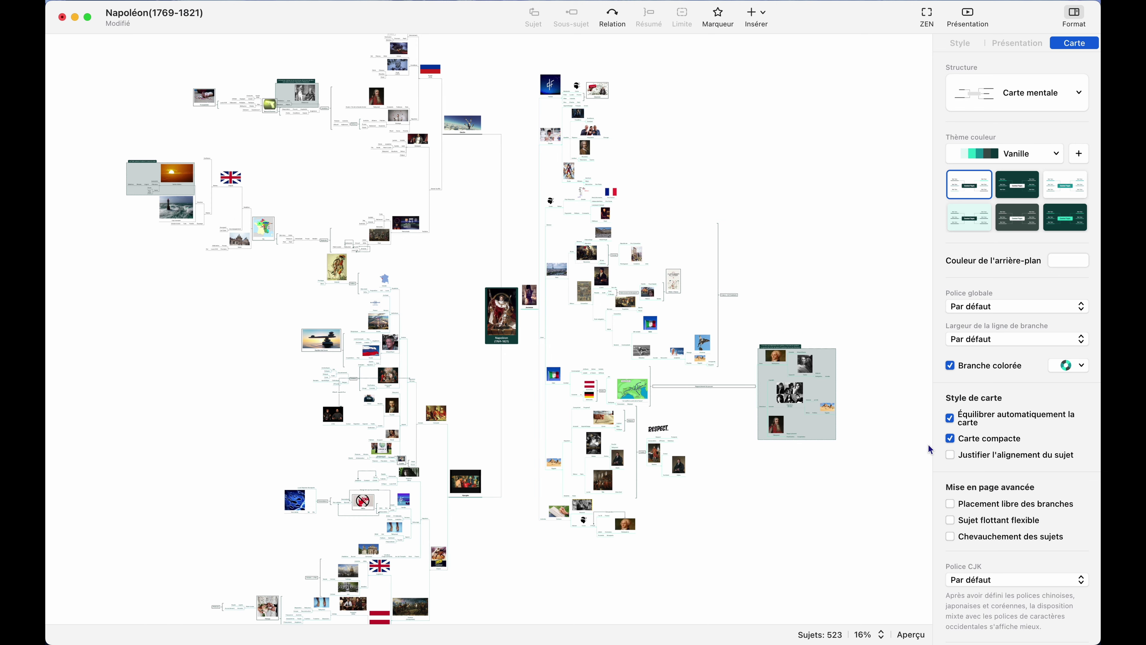
scroll(667, 377, "down", 2)
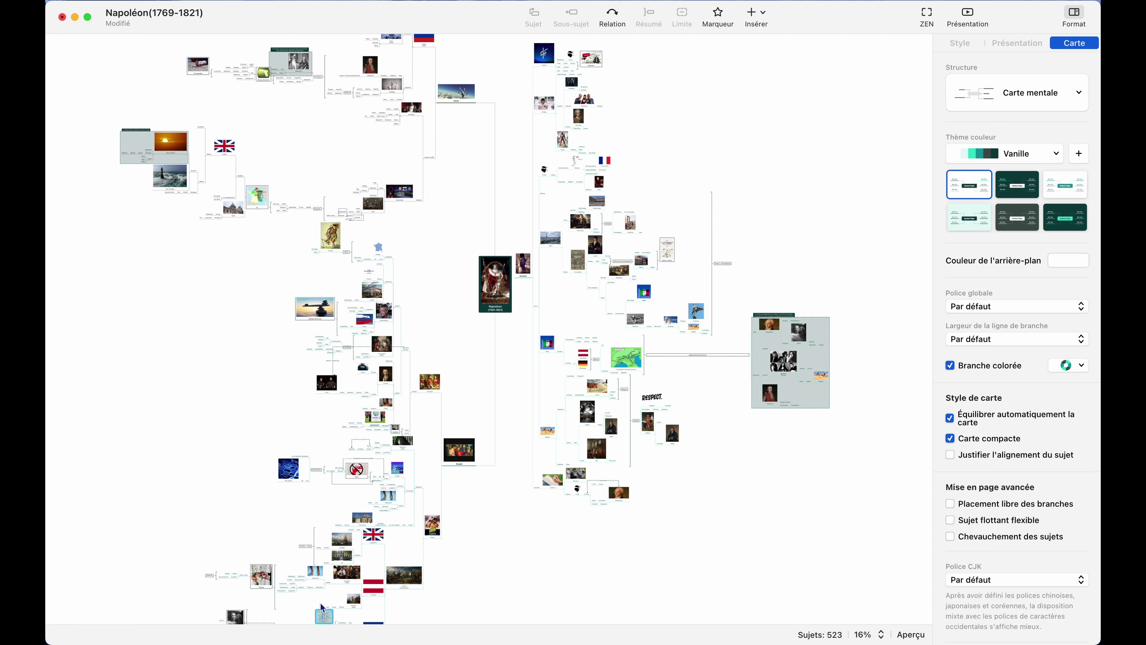
- Minimize the Napoléon map window to return to the Carte mentale sample map
key("super+Tab")
key("super+Tab")
key("super+shift+Tab")
key("super+shift+Tab")
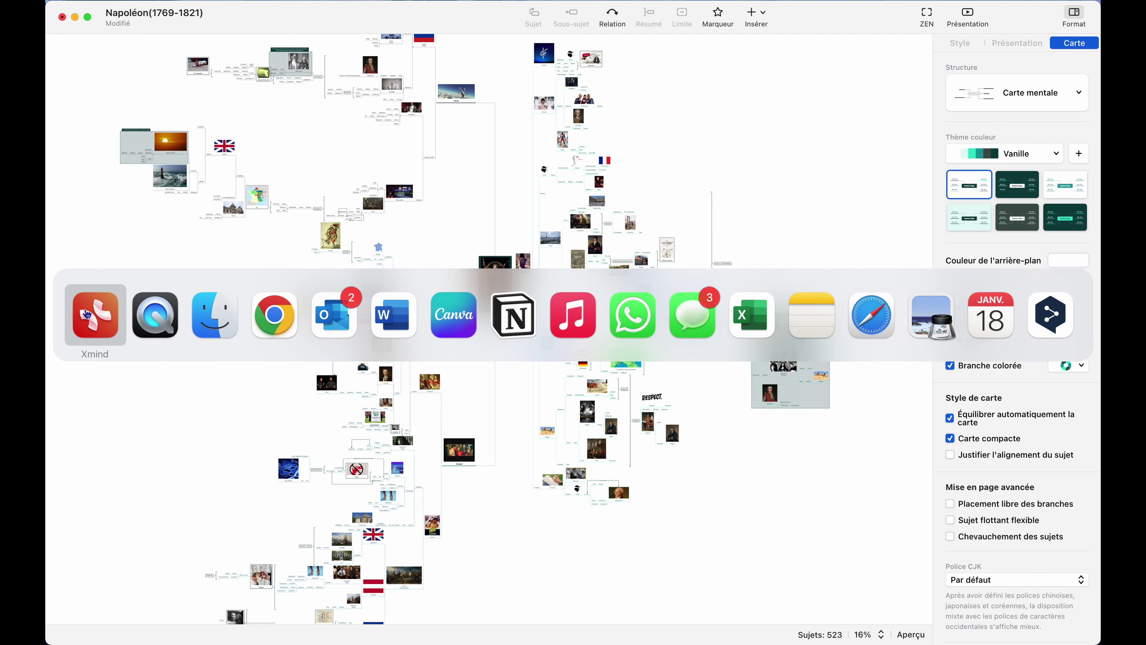
left_click(393, 475)
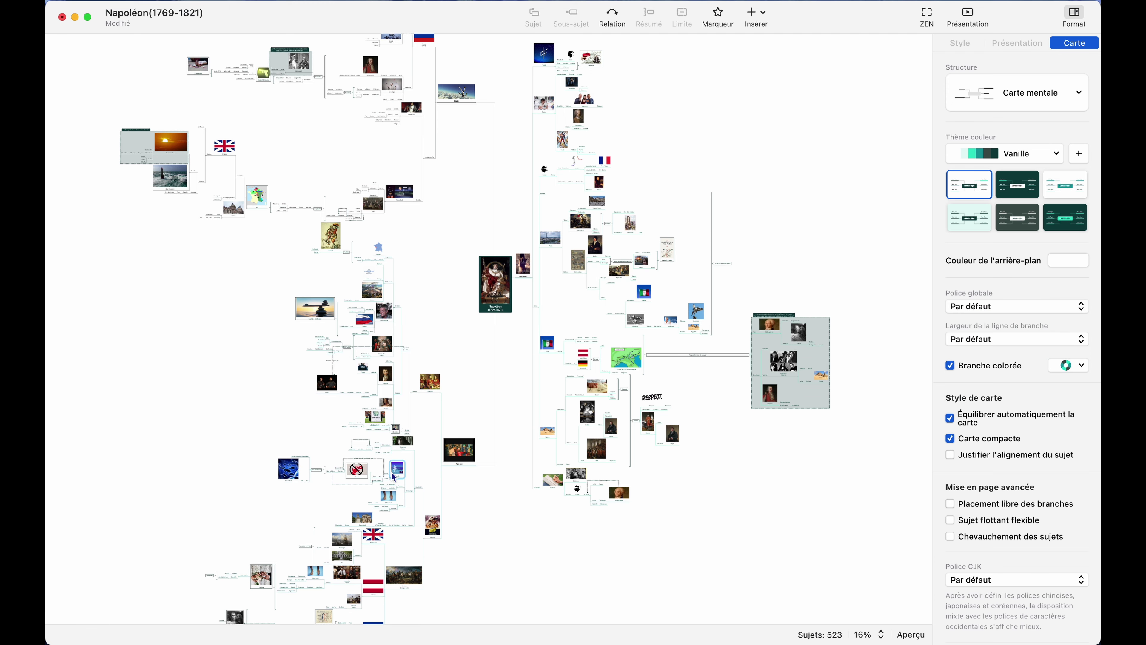
left_click(75, 17)
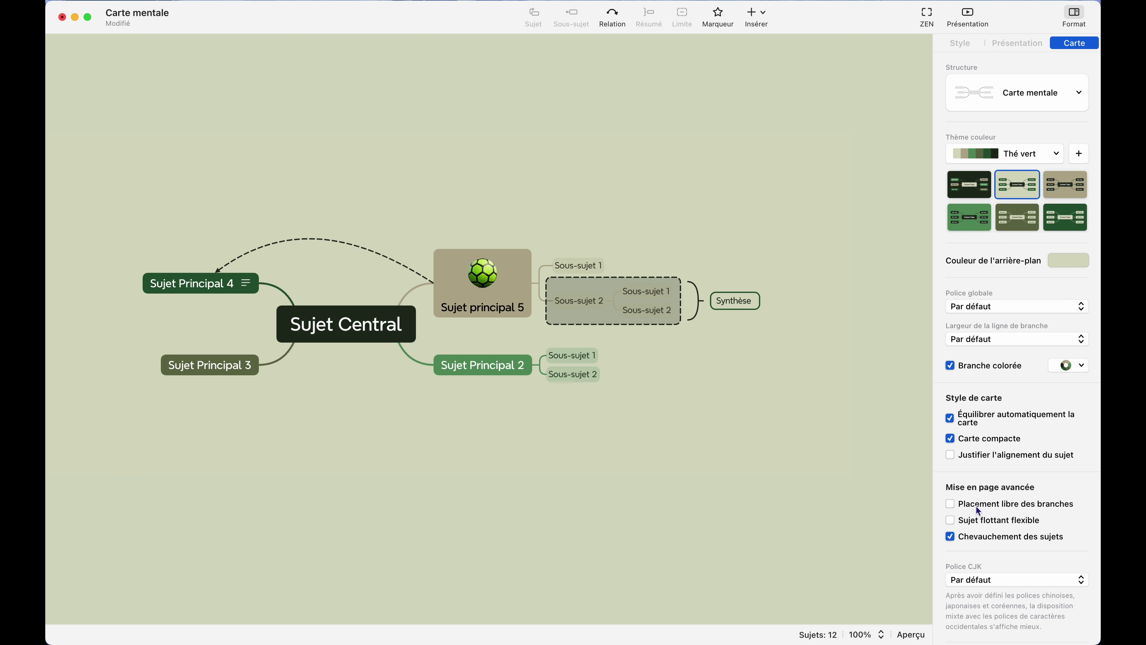
- Turn on free branch placement (Placement libre des branches) and move Sujet Principal 4 well above Sujet Central
mouse_move(978, 510)
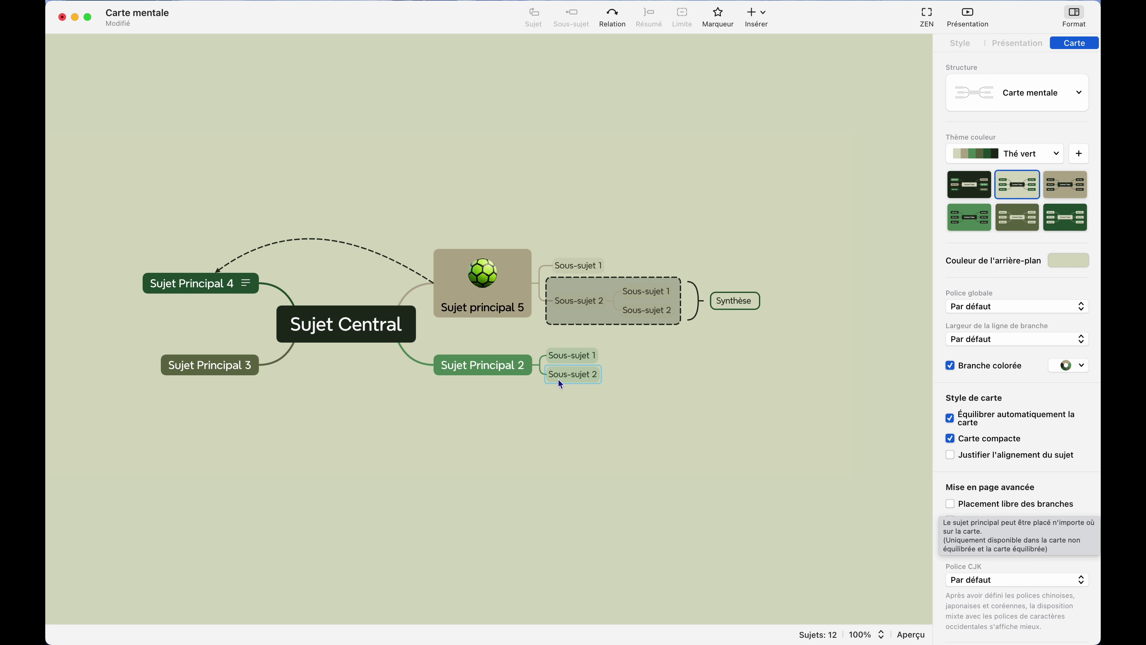
left_click(587, 377)
left_click(646, 394)
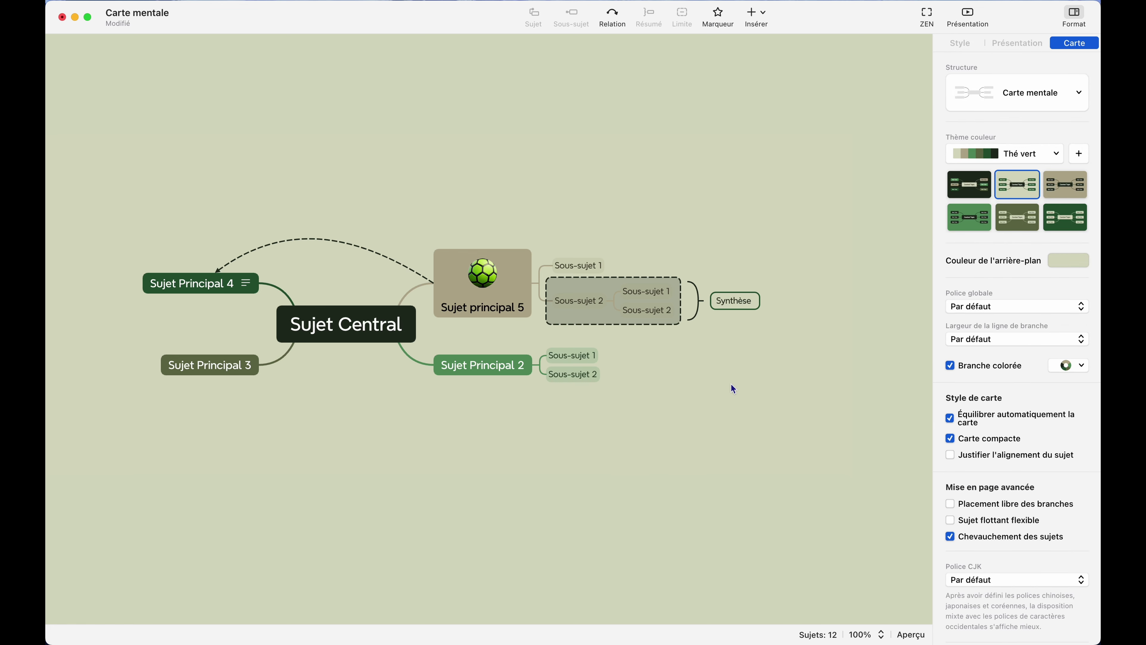
scroll(343, 398, "left", 1)
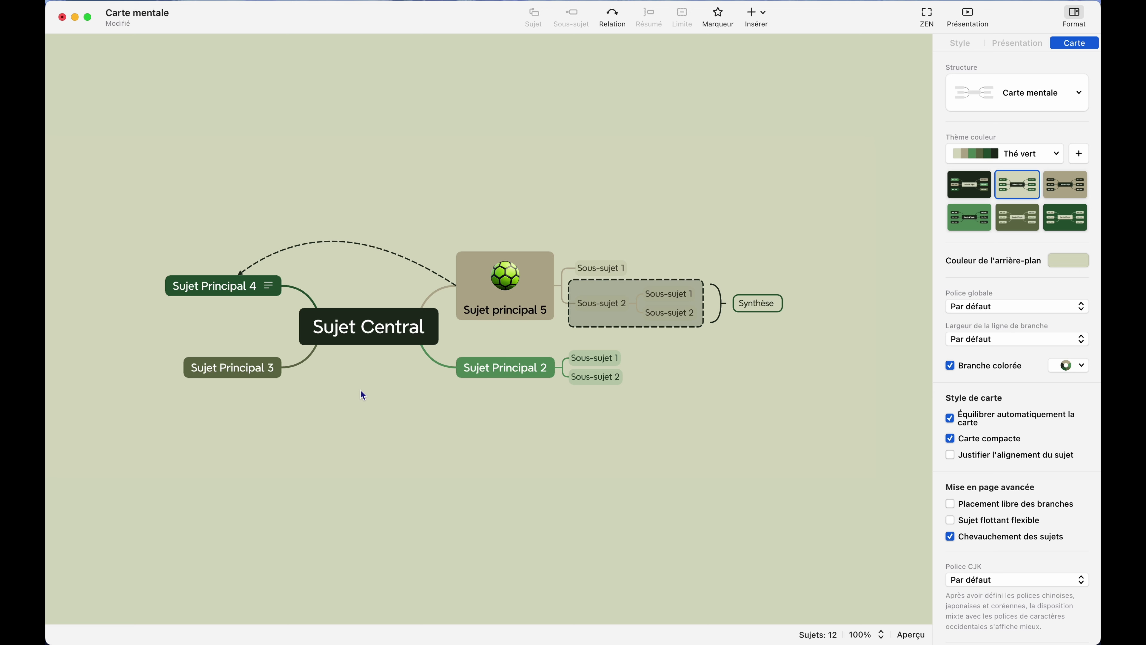
left_click(977, 505)
left_click_drag(216, 283, 174, 104)
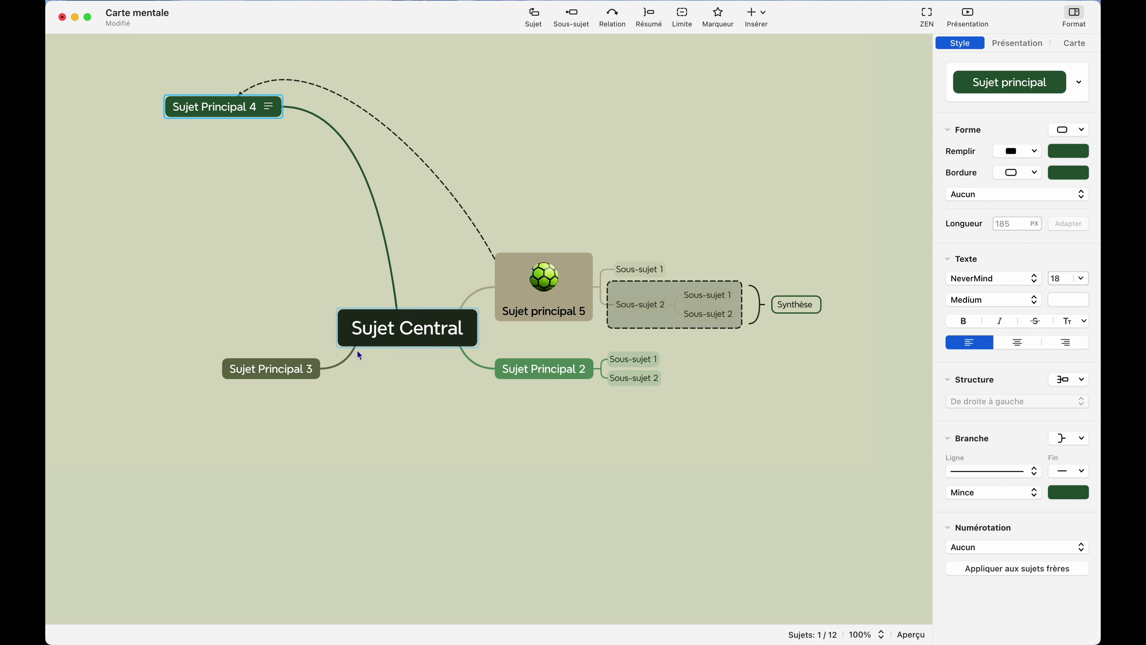
- Move Sujet Principal 3 well below Sujet Central, using the free branch placement
left_click(297, 379)
left_click_drag(298, 380, 216, 474)
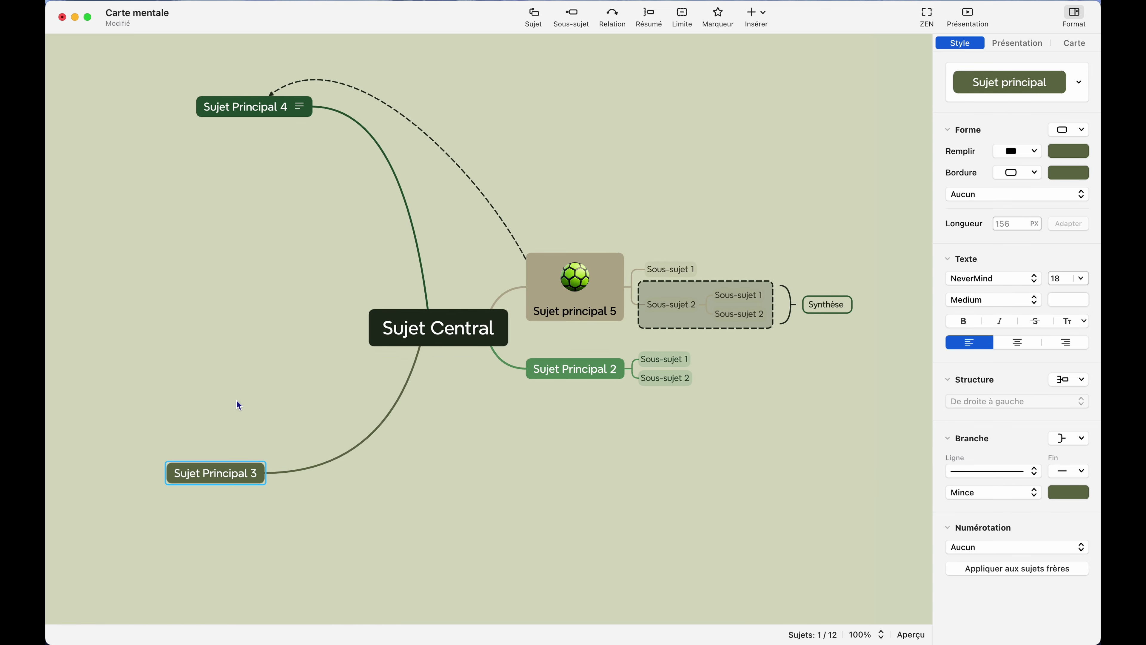
left_click(615, 120)
left_click(223, 76)
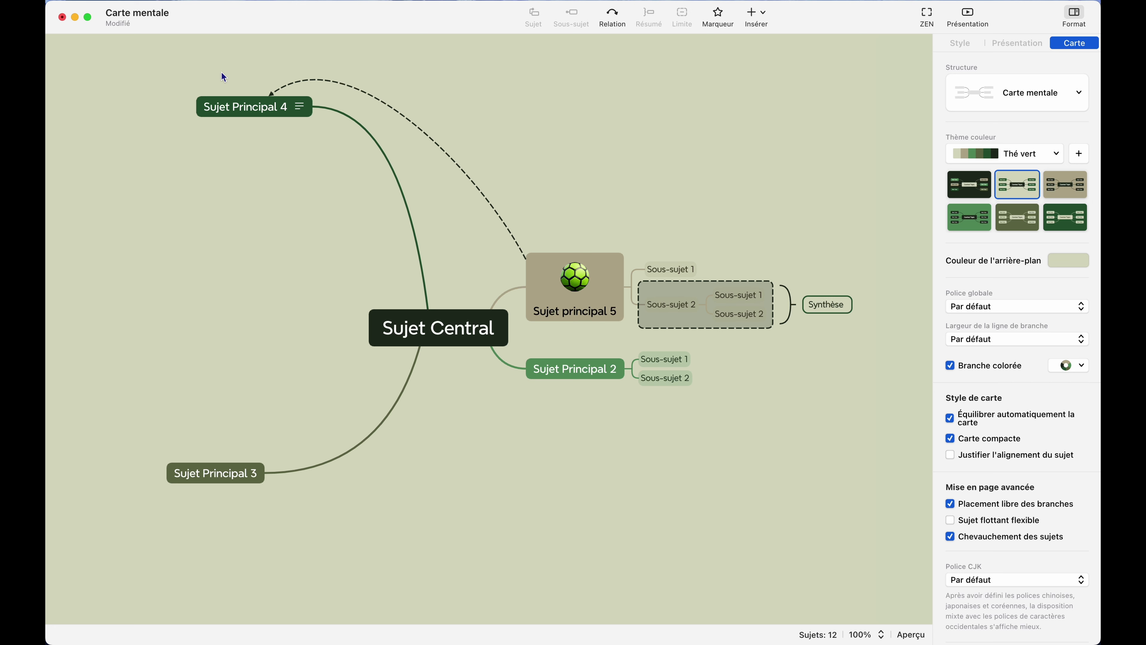
- Add two sub-topics to Sujet Principal 3
left_click(244, 477)
key("Tab")
key("Return")
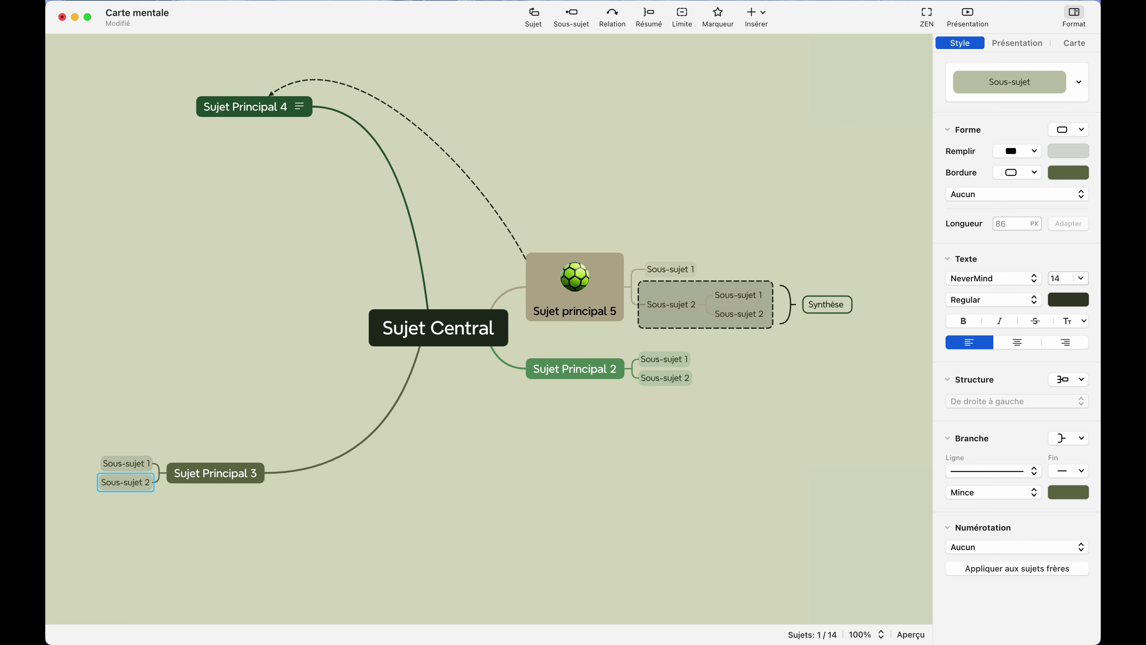
left_click(190, 353)
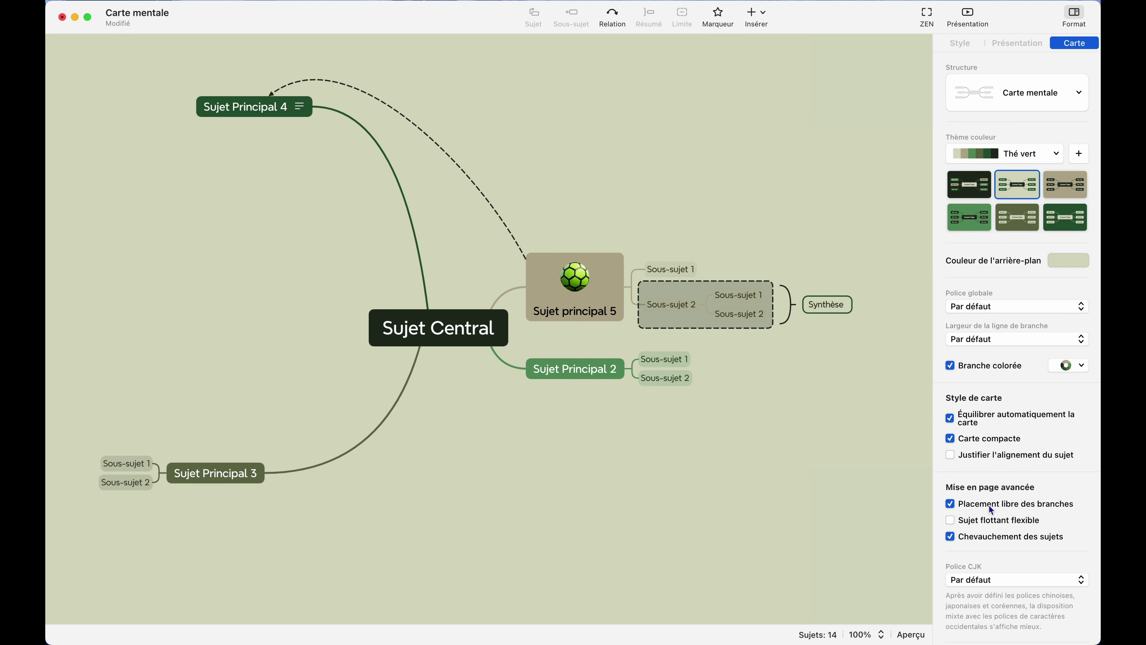
- Turn off topic overlap (Chevauchement des sujets), turn on Sujet flottant flexible, and add a floating topic above Sujet principal 5
mouse_move(992, 509)
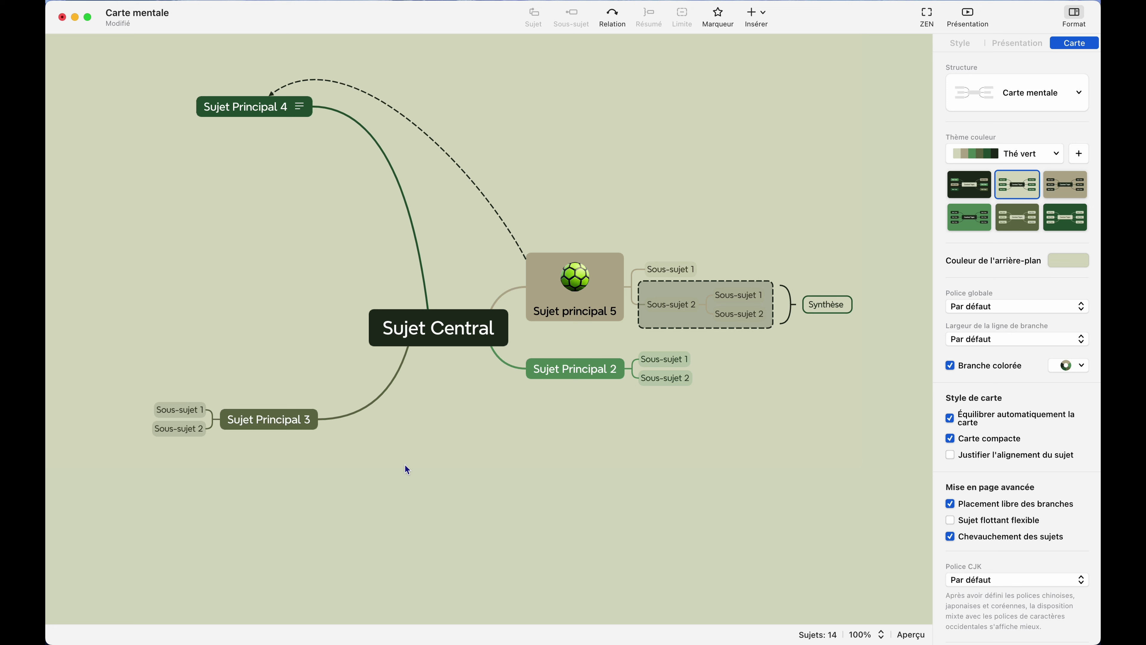
left_click(1035, 536)
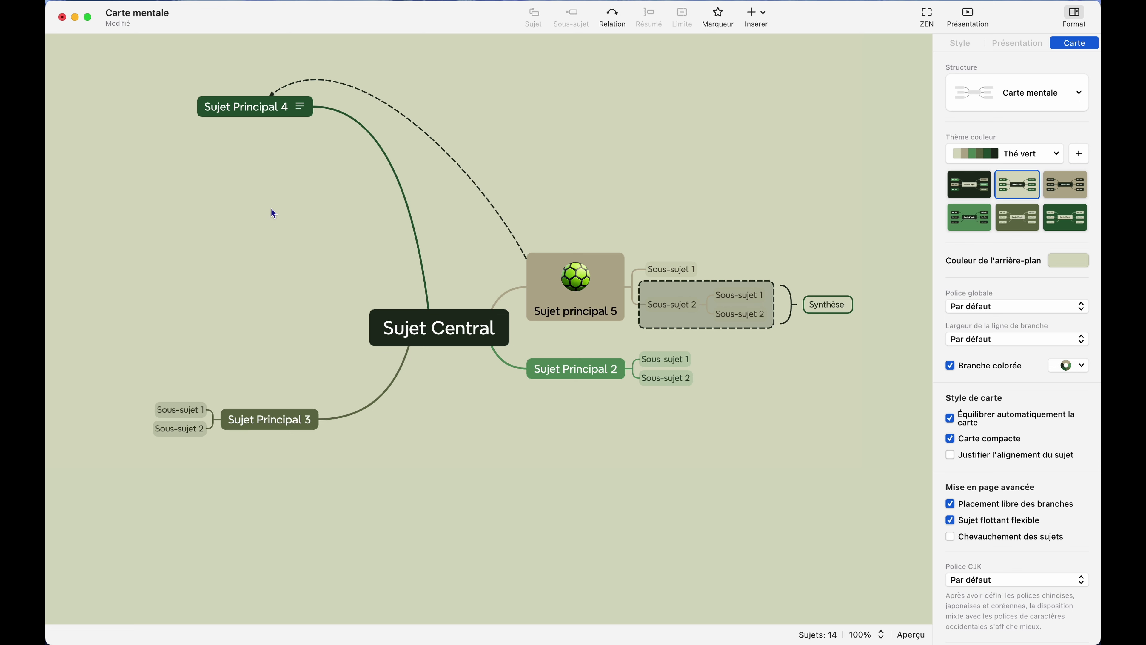
double_click(635, 129)
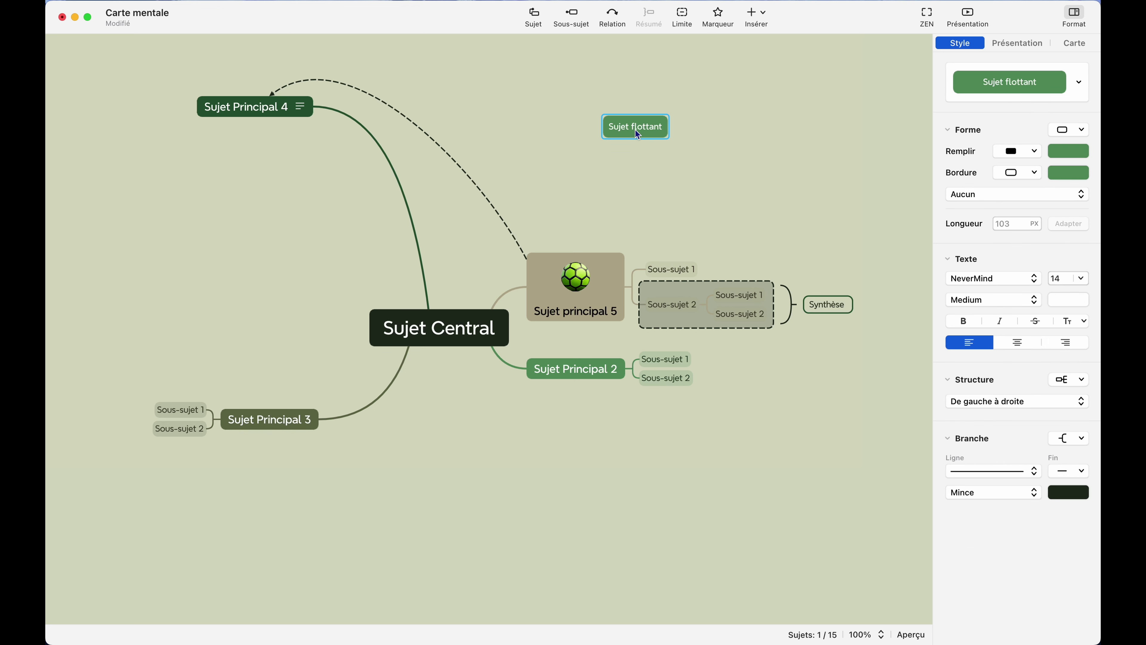
- Move the floating topic across the map and place it just above Sujet Principal 4, leaving it unattached
left_click_drag(635, 130, 291, 222)
left_click_drag(293, 221, 165, 128)
left_click_drag(196, 107, 156, 115)
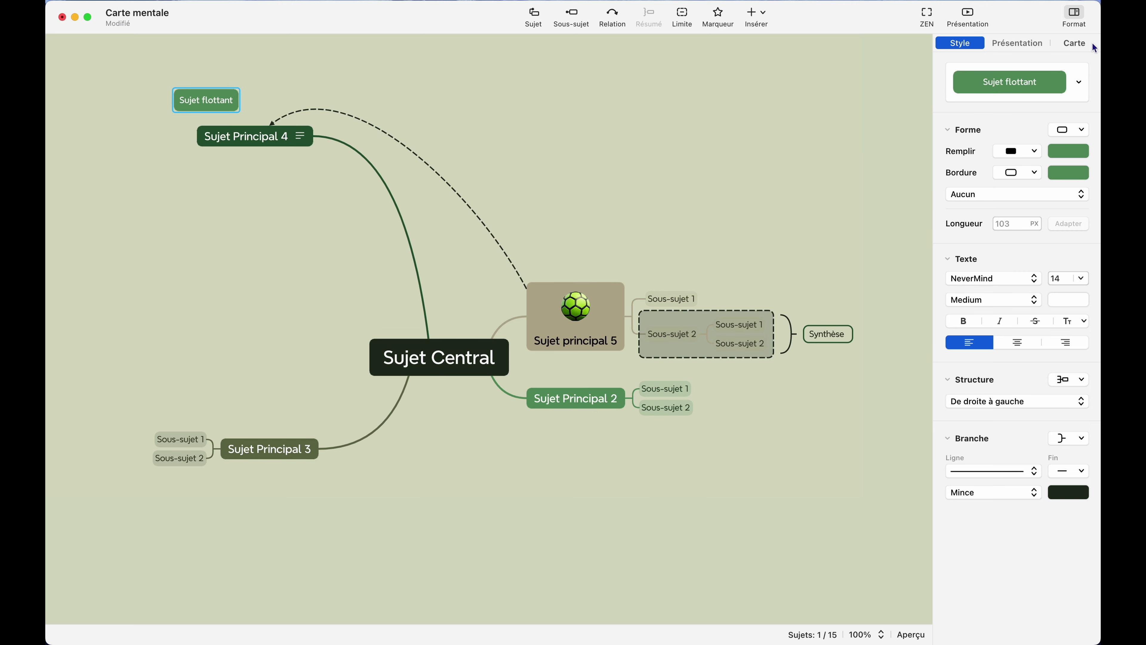
- Turn off Sujet flottant flexible and attach the floating topic to Sujet Principal 4 as a sub-topic
left_click(1082, 45)
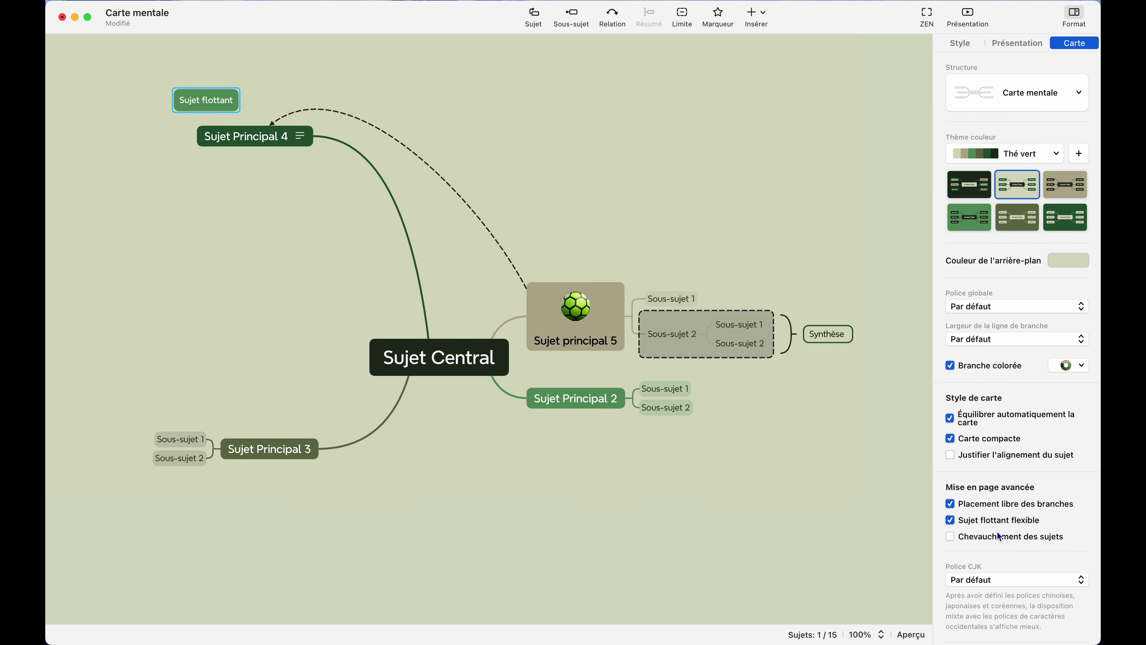
left_click(991, 524)
mouse_move(230, 106)
left_mouse_down()
mouse_move(315, 76)
mouse_move(208, 70)
mouse_move(179, 121)
mouse_move(194, 170)
mouse_move(169, 176)
mouse_move(168, 155)
mouse_move(253, 313)
mouse_move(194, 412)
mouse_move(195, 431)
mouse_move(171, 306)
mouse_move(172, 148)
left_mouse_up()
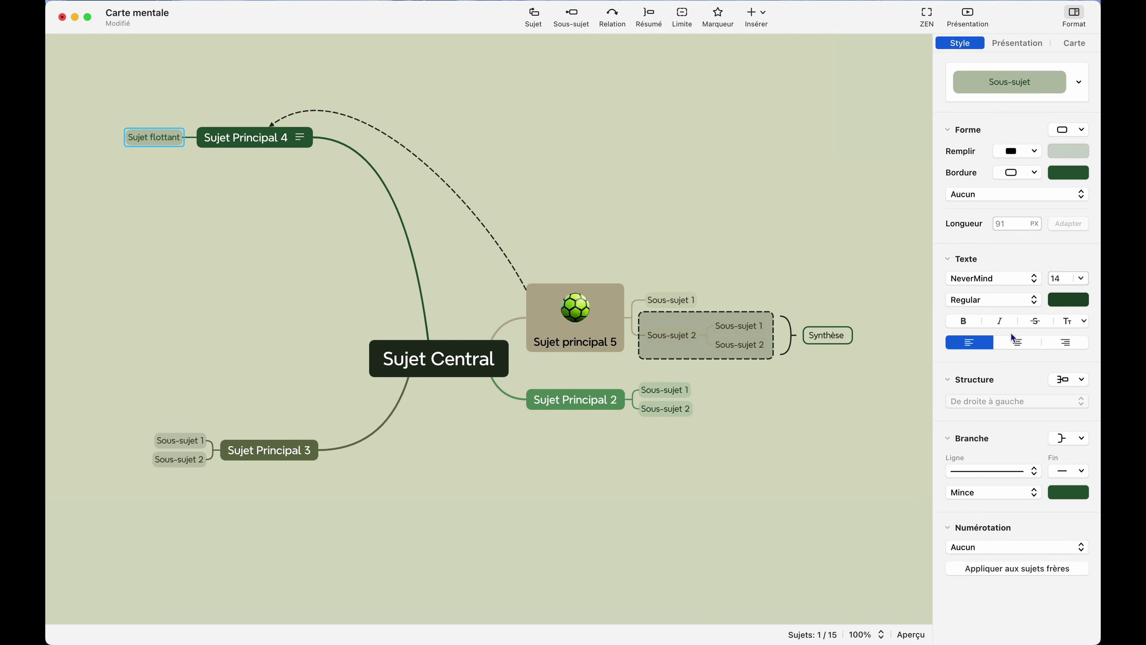
- Turn Sujet flottant flexible back on and detach the topic from Sujet Principal 4, placing it freely above Sujet principal 5
left_click(1064, 44)
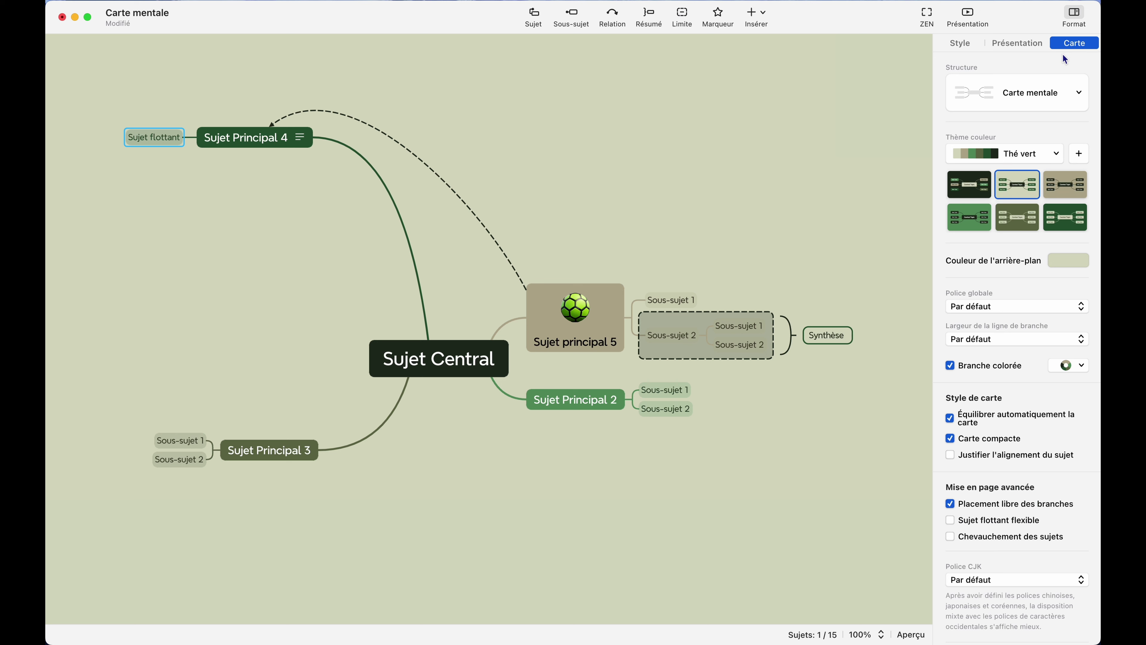
left_click(976, 521)
left_click_drag(168, 134, 673, 252)
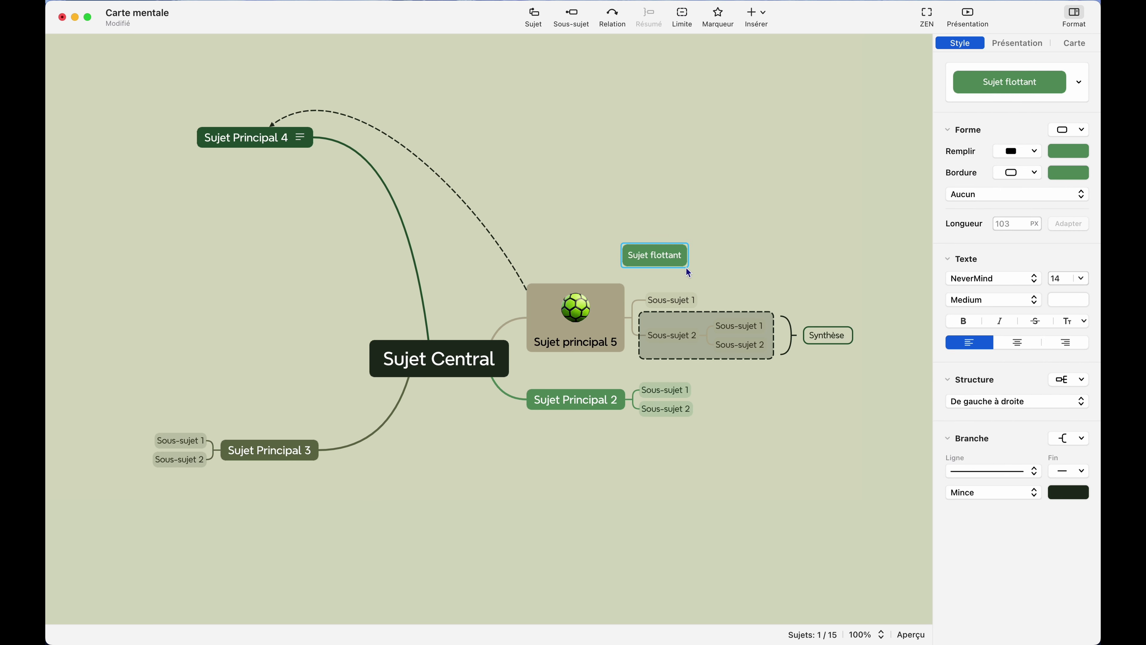
- Retitle the floating topic above Sujet principal 5 as "Coupe du monde"
double_click(667, 257)
type("Coupe de")
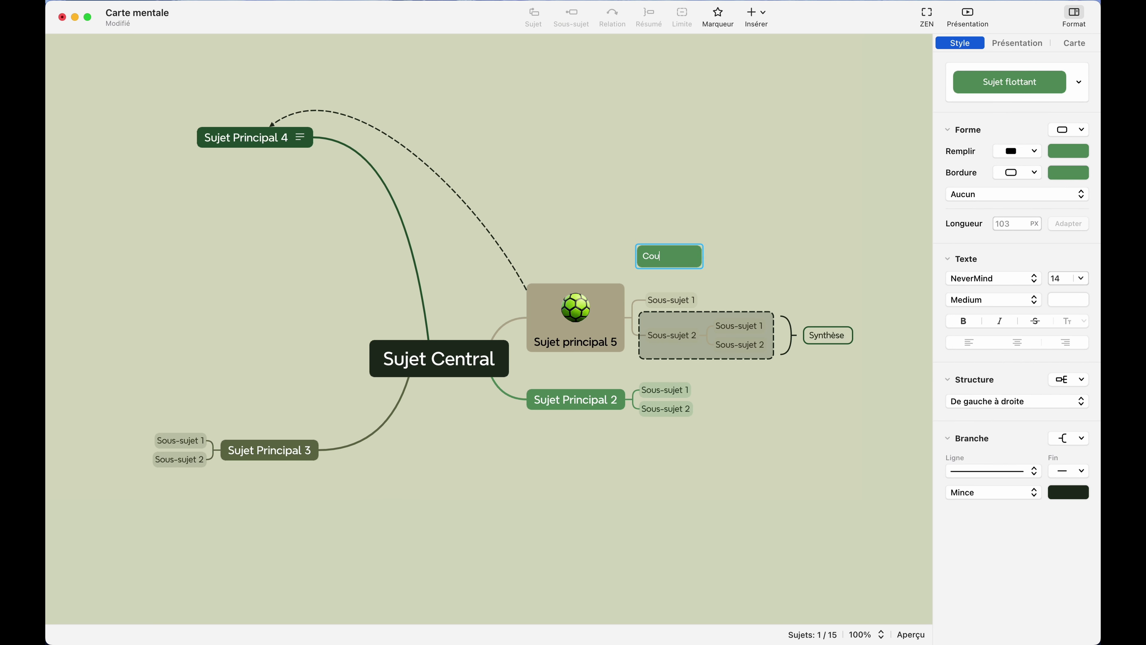
key("BackSpace")
key("BackSpace")
key("BackSpace")
type("du monde")
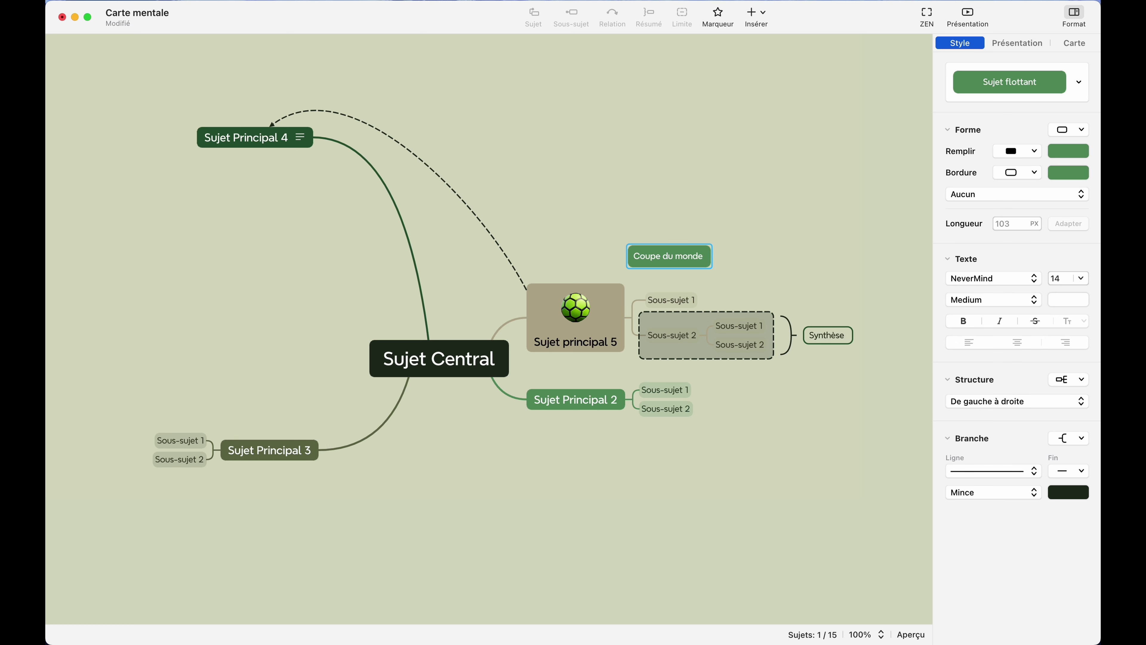
- Clear the floating topic's text, remove the topic from the map and return to the map-wide settings
key("super+a")
key("BackSpace")
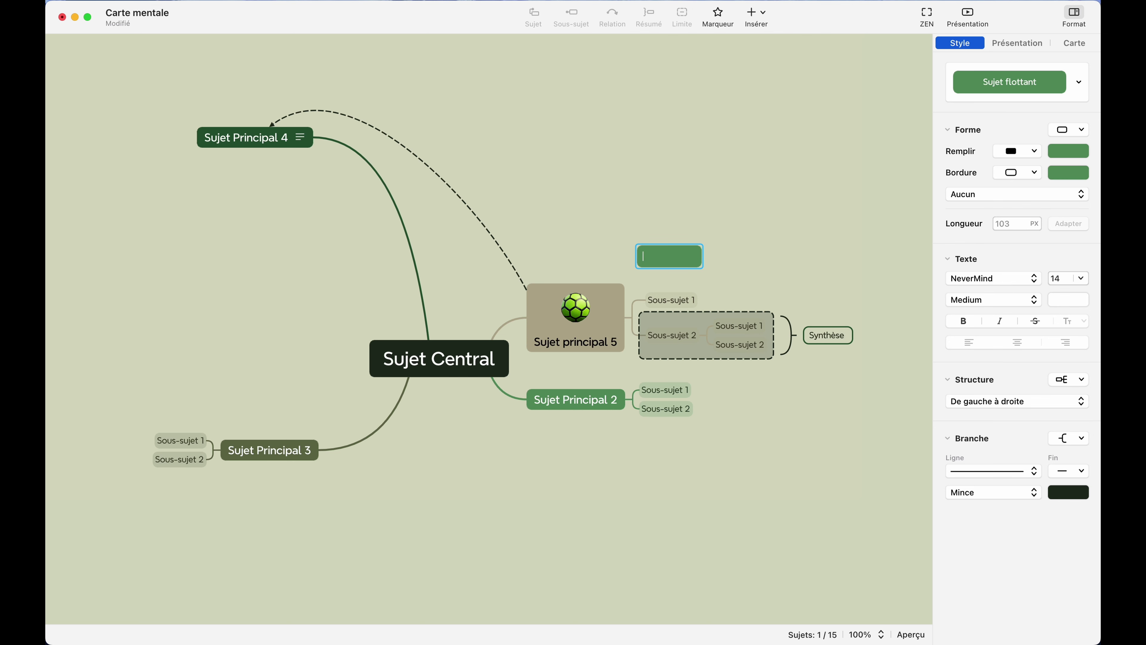
key("Return")
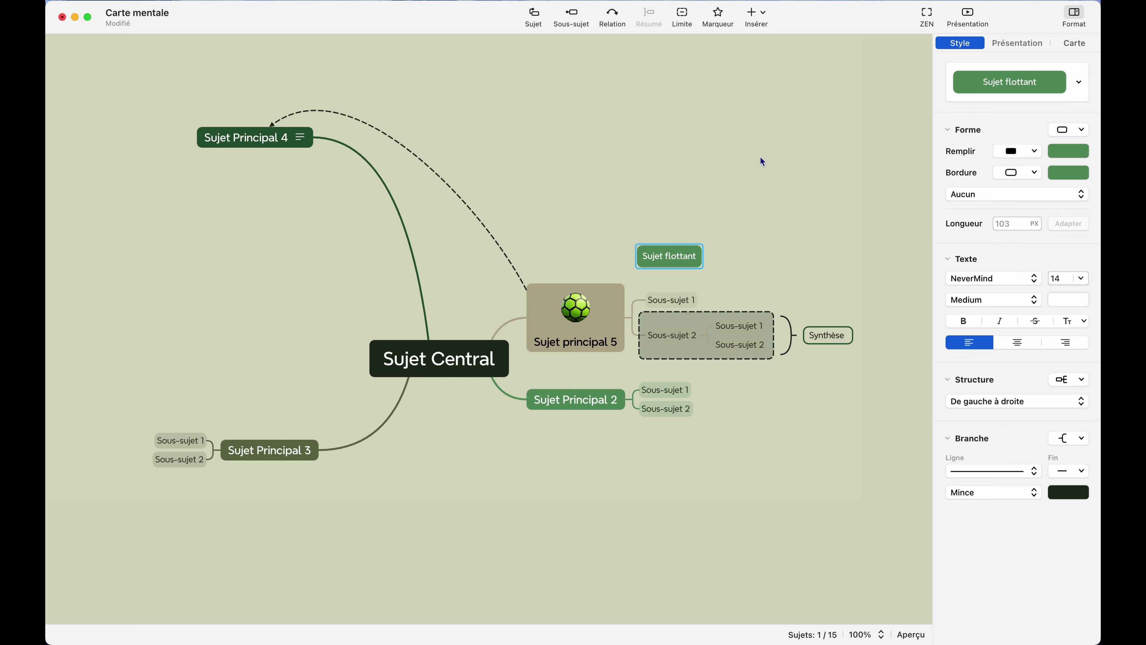
left_click(714, 193)
left_click(1073, 43)
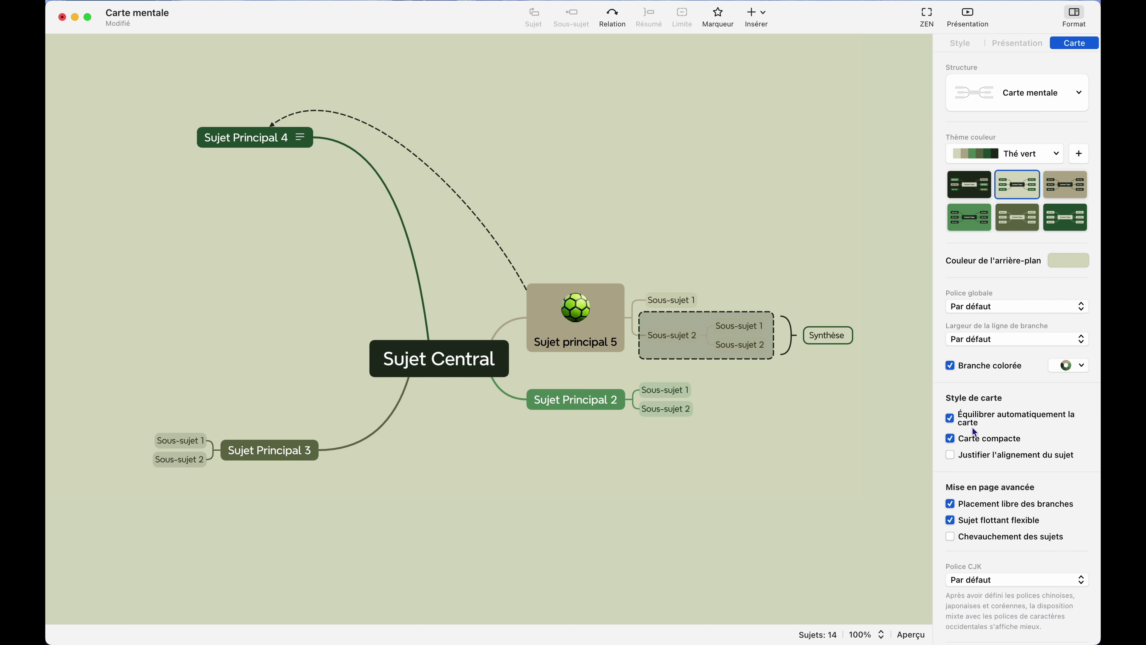
- Hide the format settings and switch the map to ZEN mode
key("super+shift+r")
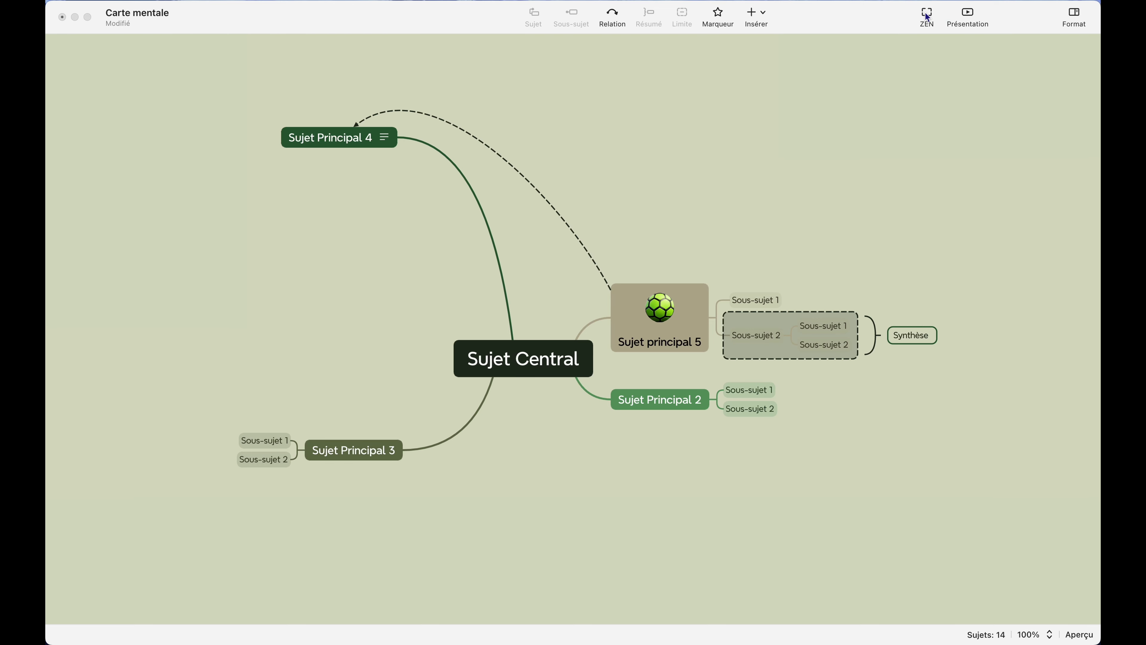
left_click(909, 20)
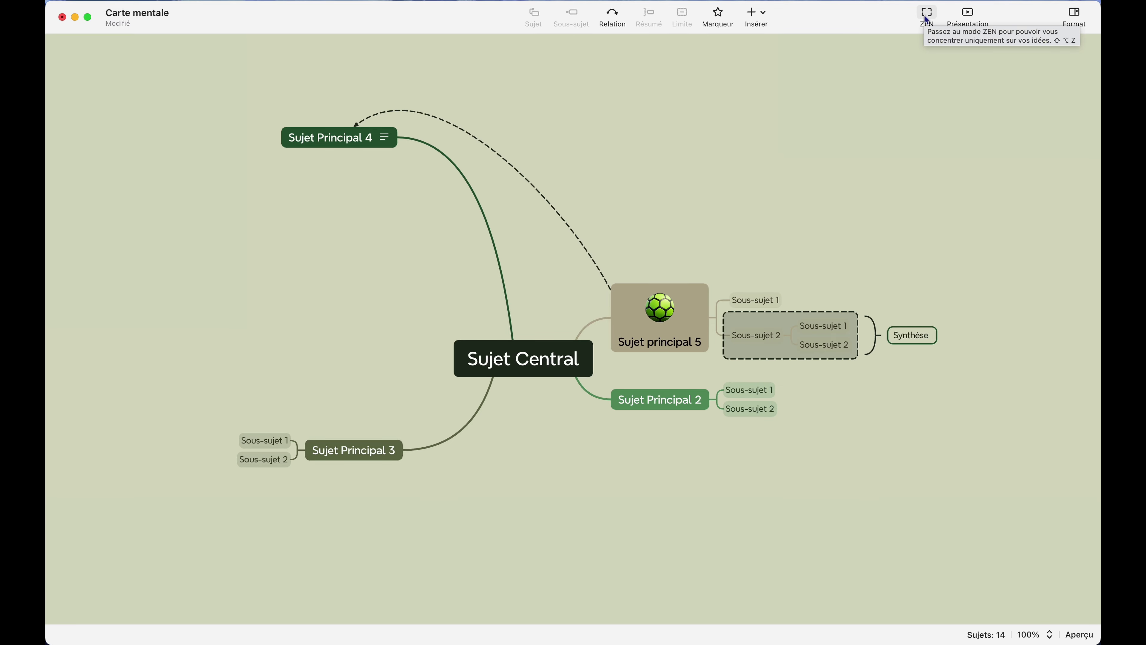
left_click(926, 19)
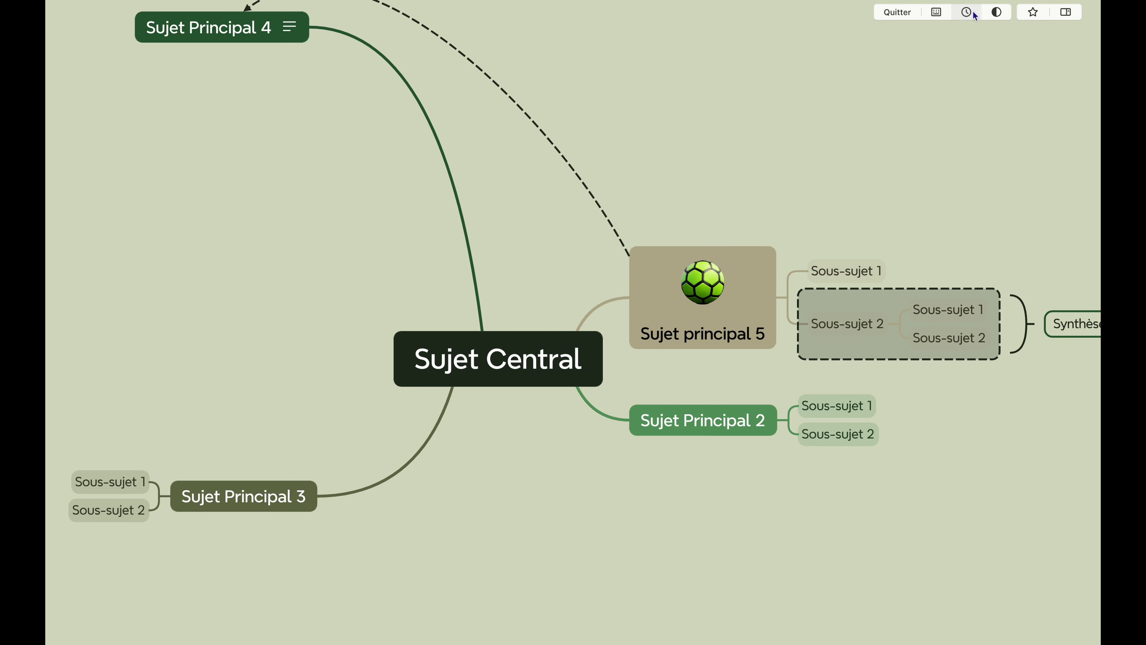
- Try the Très sombre appearance in ZEN mode, and check the ZEN timer and the shortcut list
left_click(998, 13)
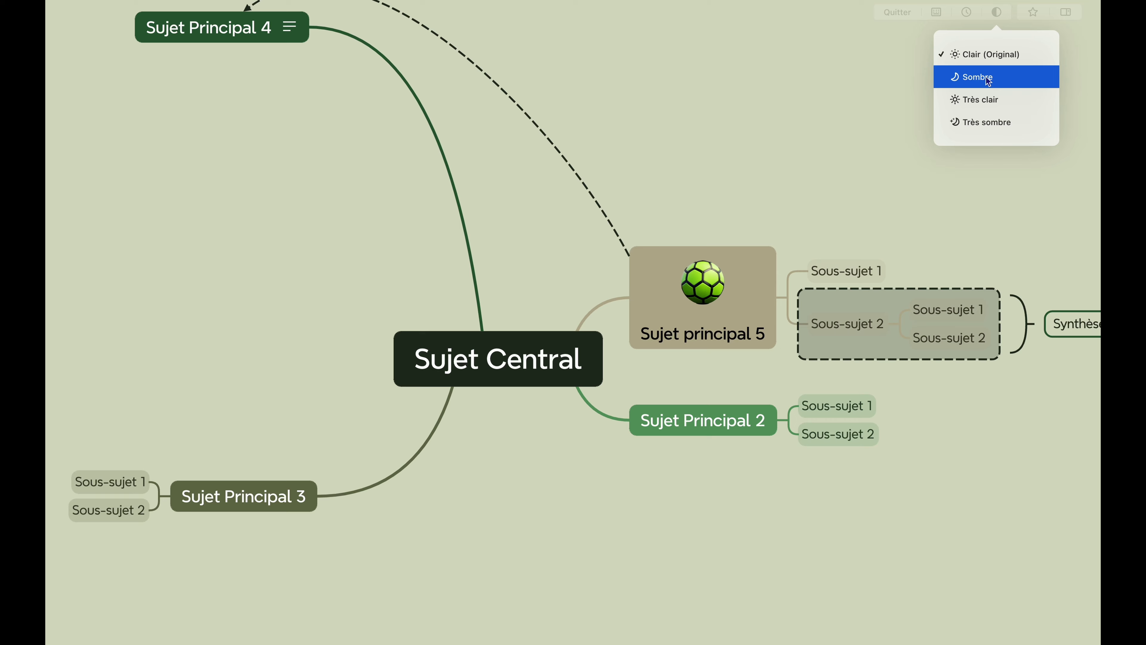
left_click(971, 120)
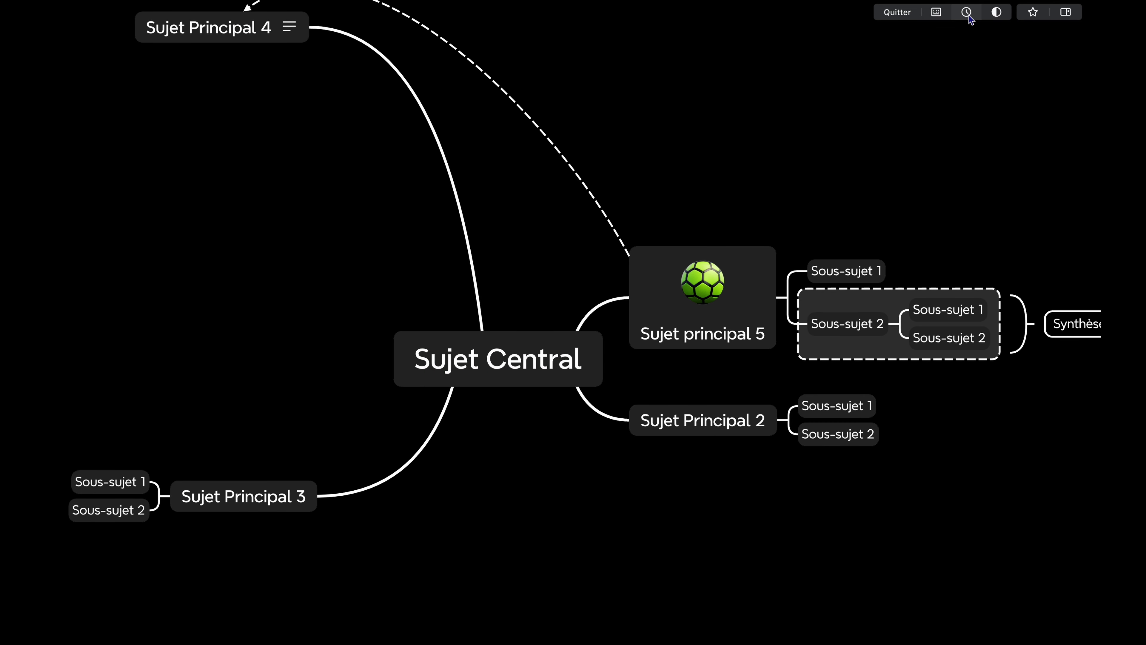
mouse_move(970, 20)
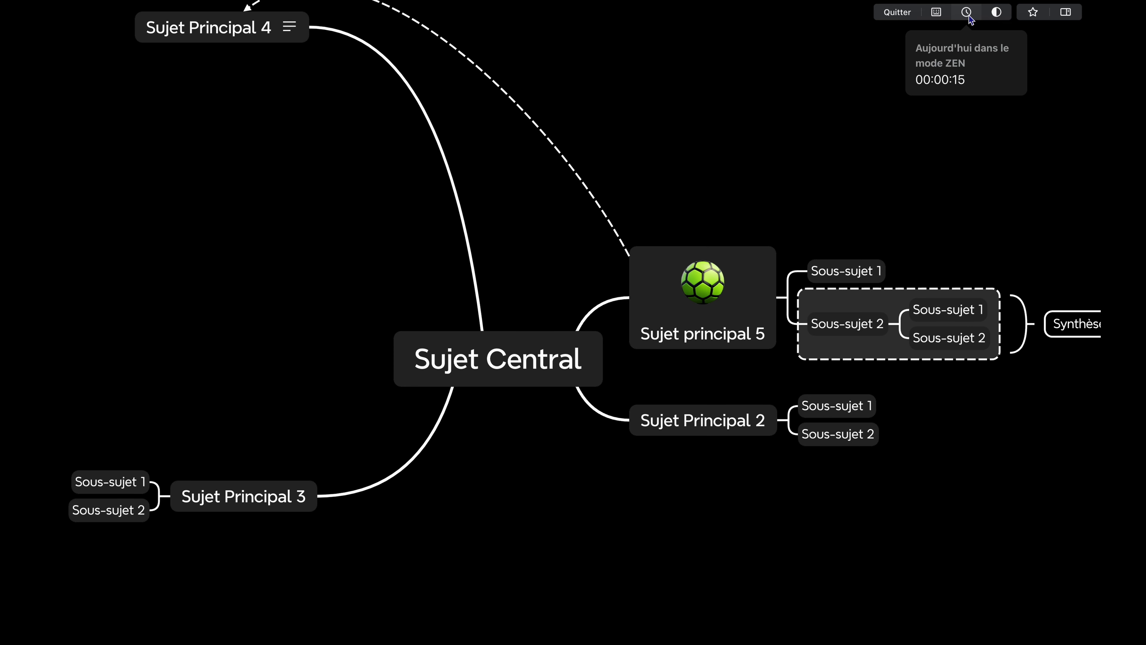
mouse_move(931, 17)
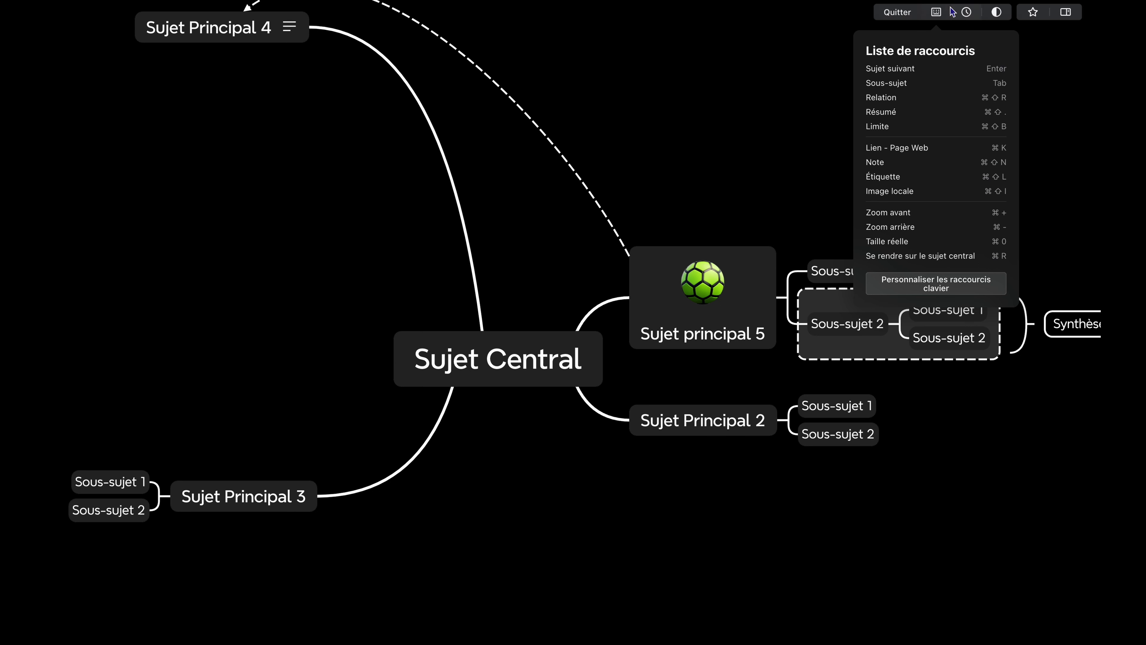
- Set the ZEN mode appearance to Sombre and consult the timer and shortcut list again
left_click(994, 15)
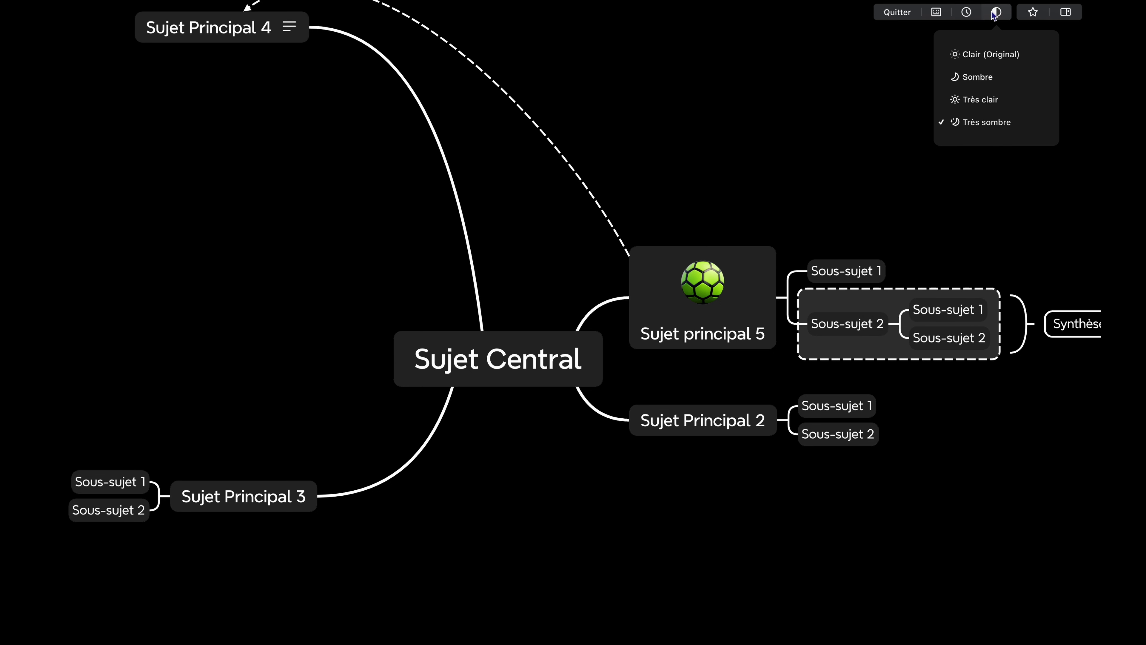
left_click(986, 77)
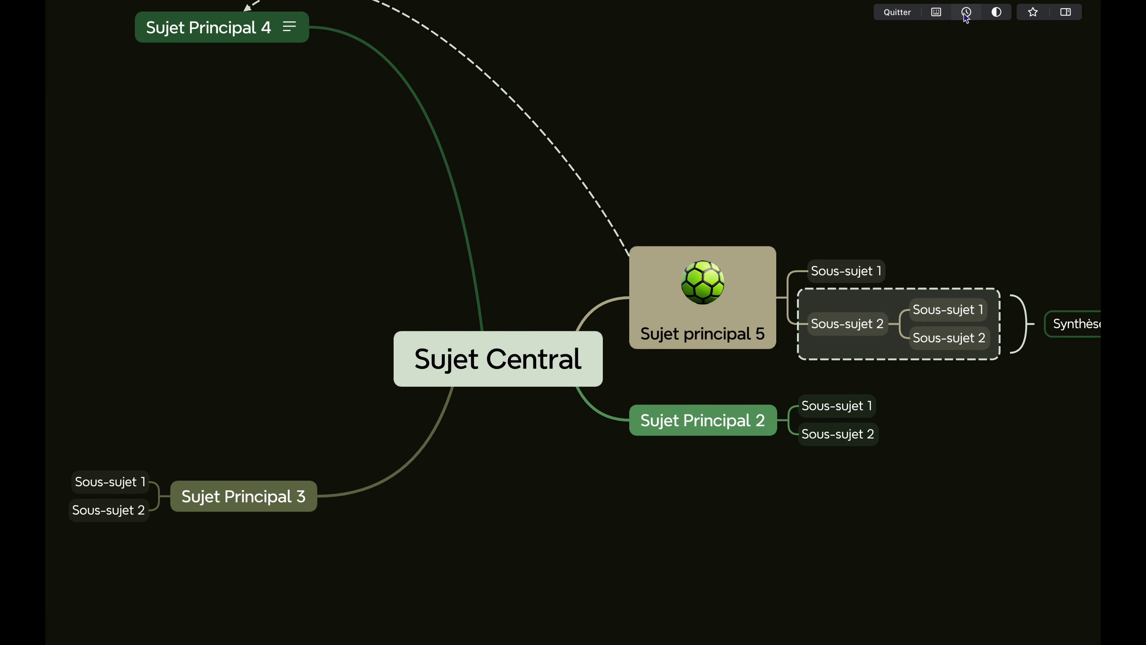
mouse_move(966, 17)
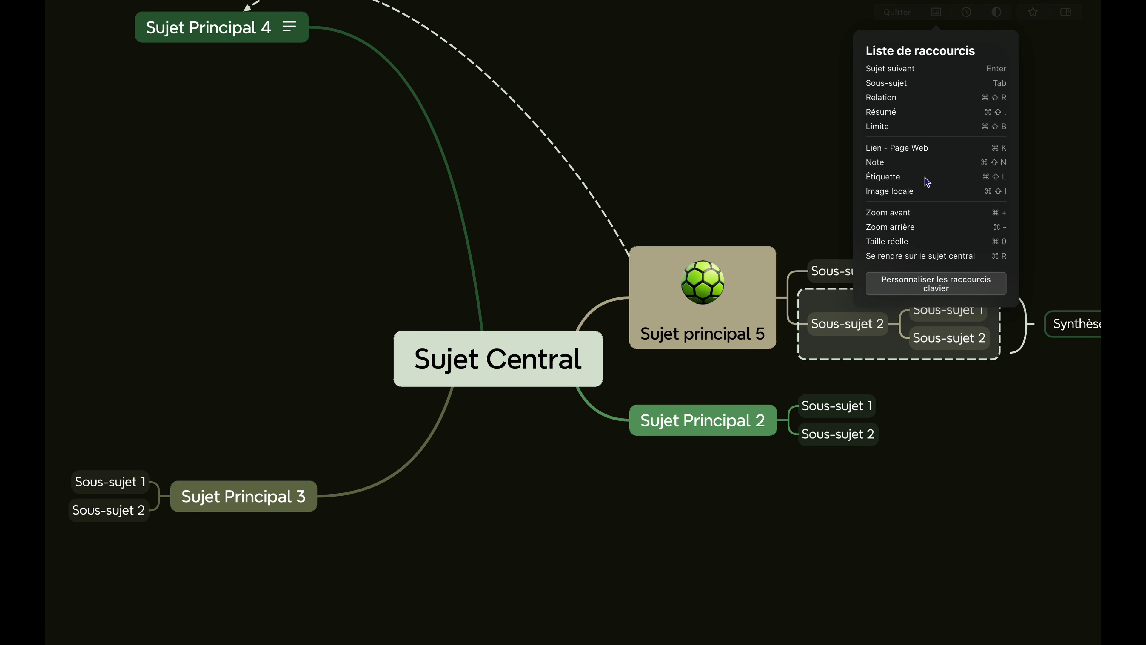
- Look through the markers and stickers available in ZEN mode, and leave ZEN mode
left_click(1036, 16)
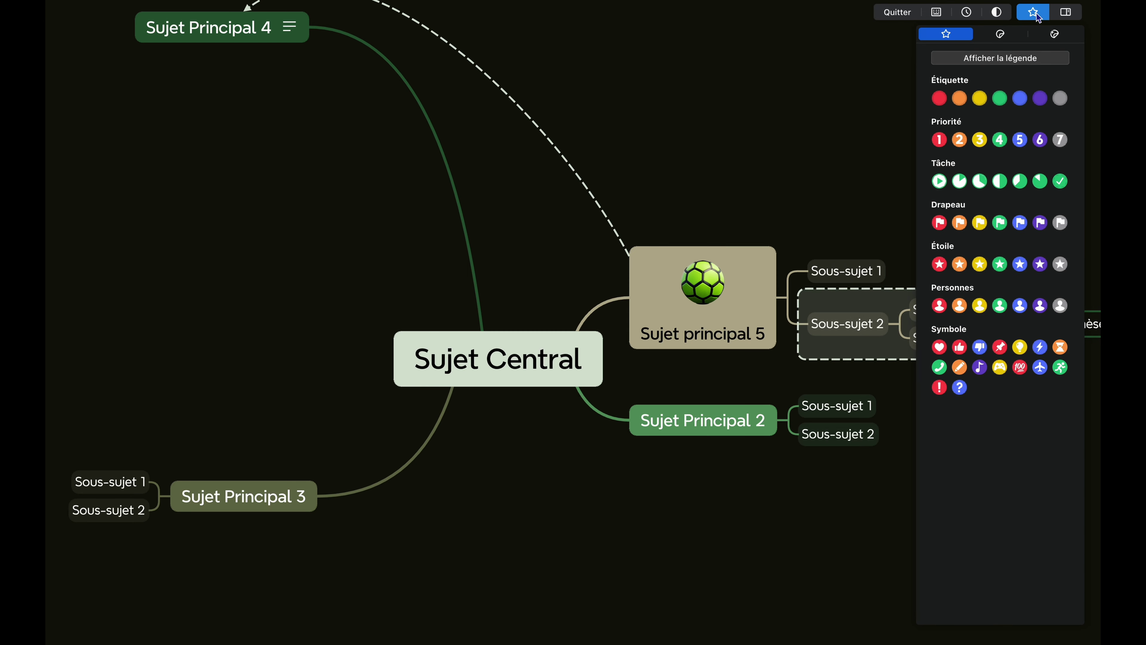
left_click(1019, 35)
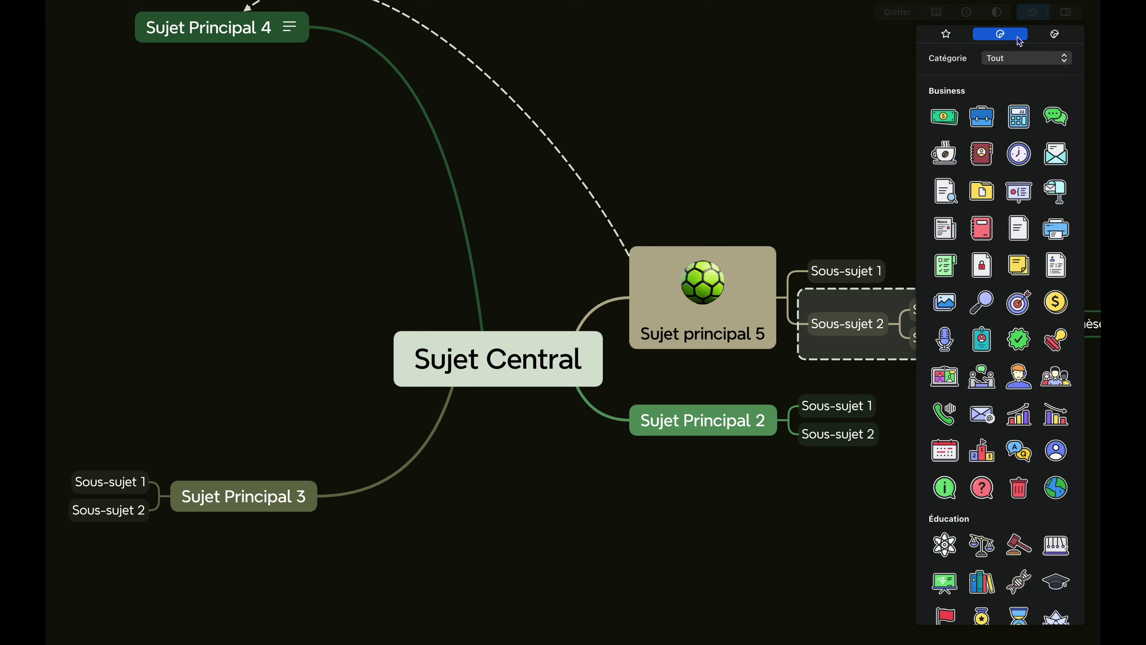
left_click(1033, 36)
left_click(943, 36)
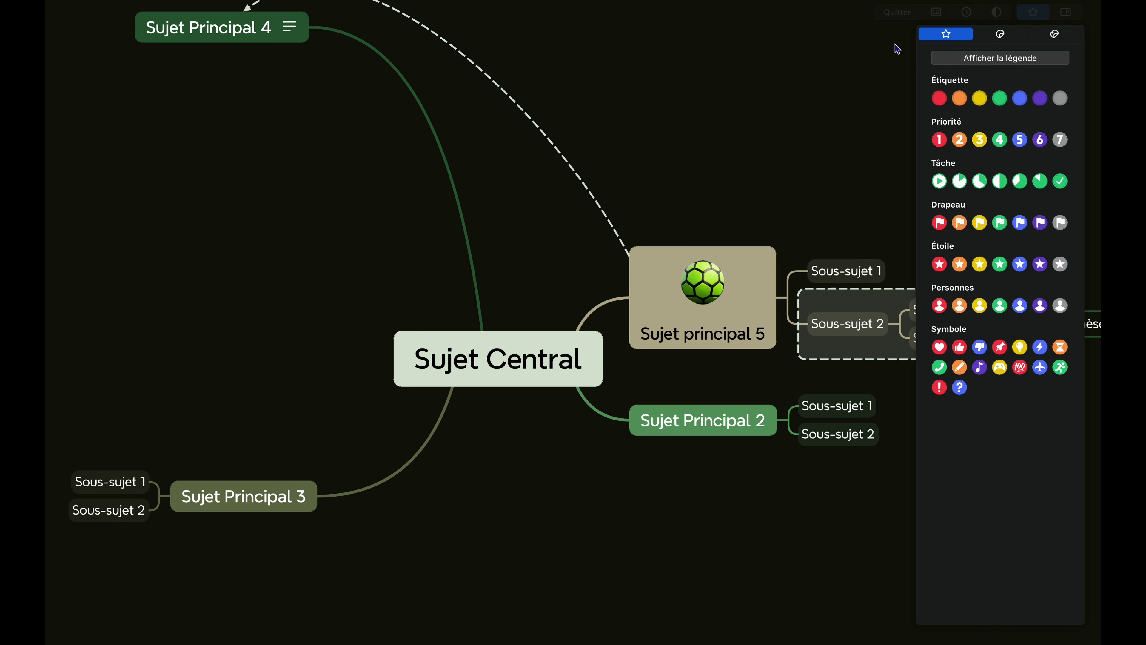
left_click(897, 23)
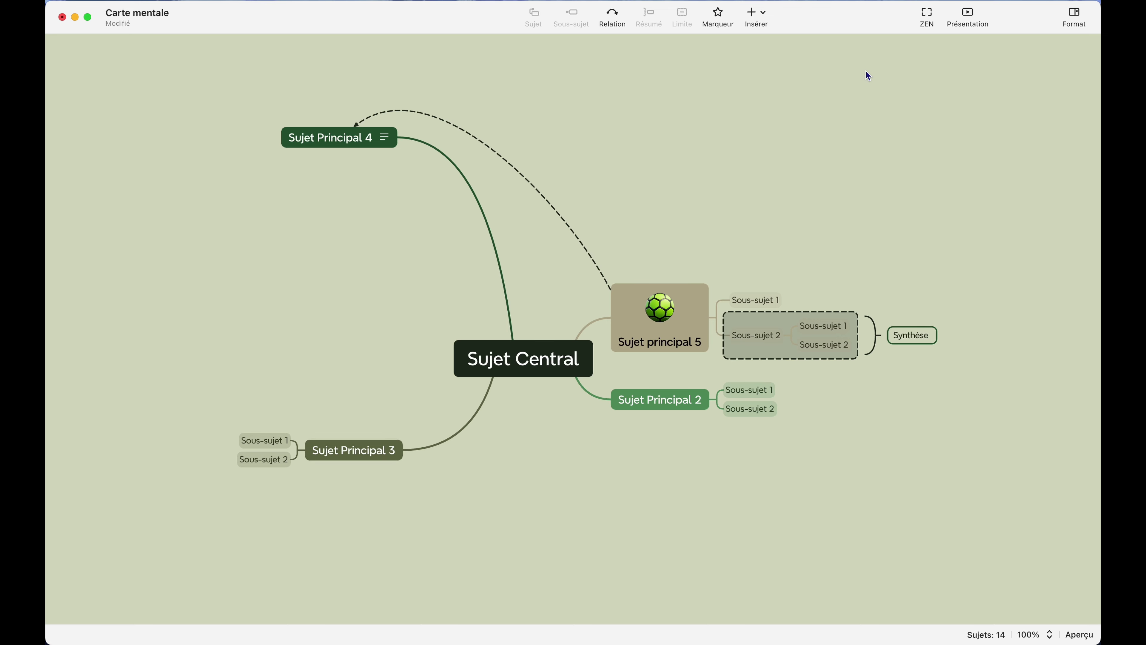
- Start the map's presentation, check its theme and animation settings, and advance from the Sujet Central title slide
left_click(975, 17)
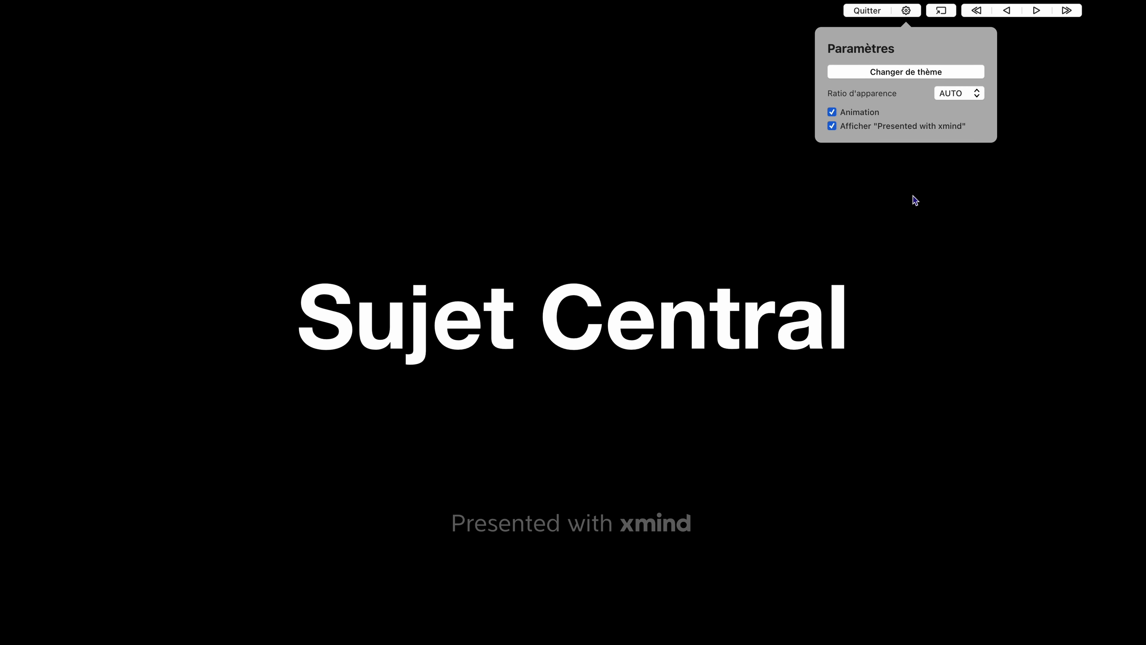
key("Right")
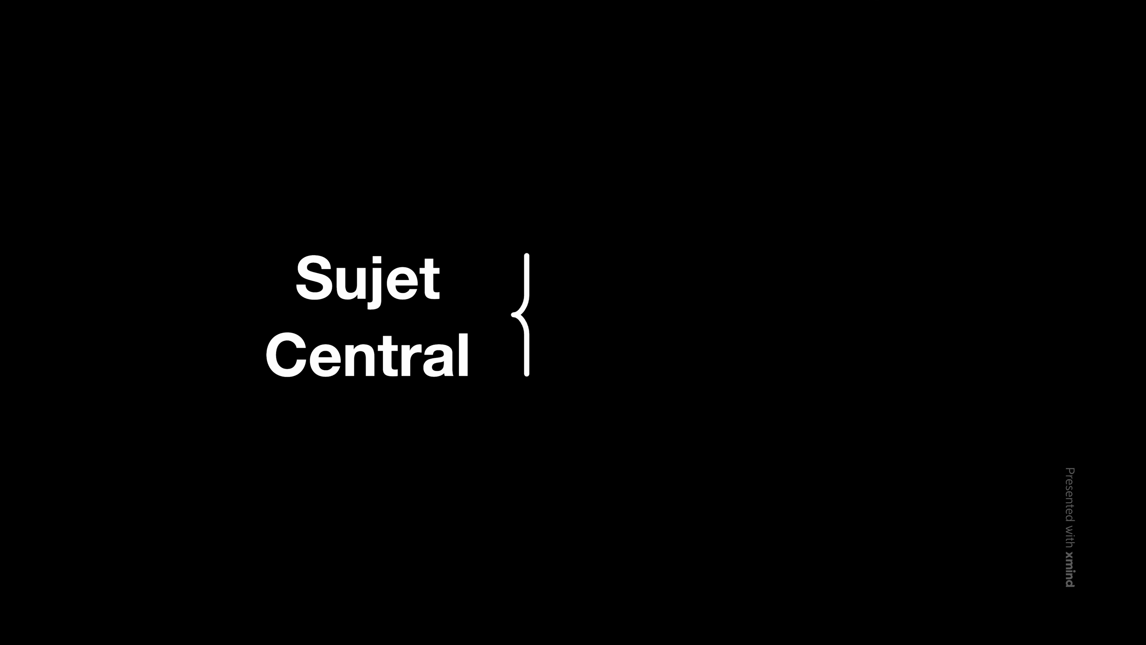
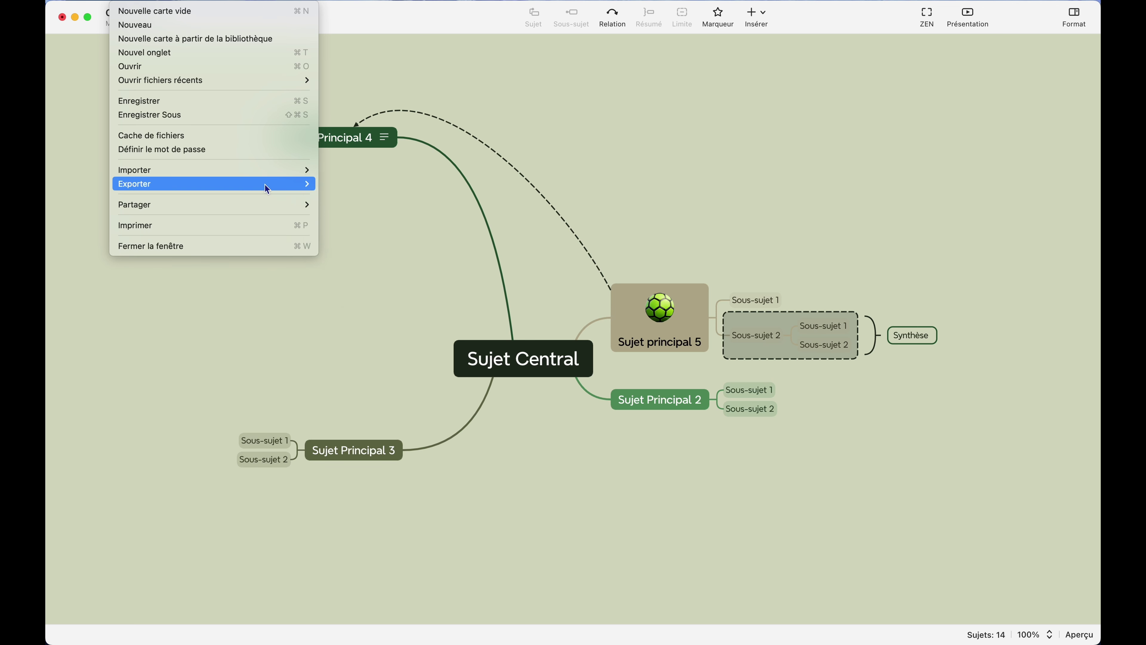
- Examine the options for sharing the Carte mentale file
mouse_move(254, 203)
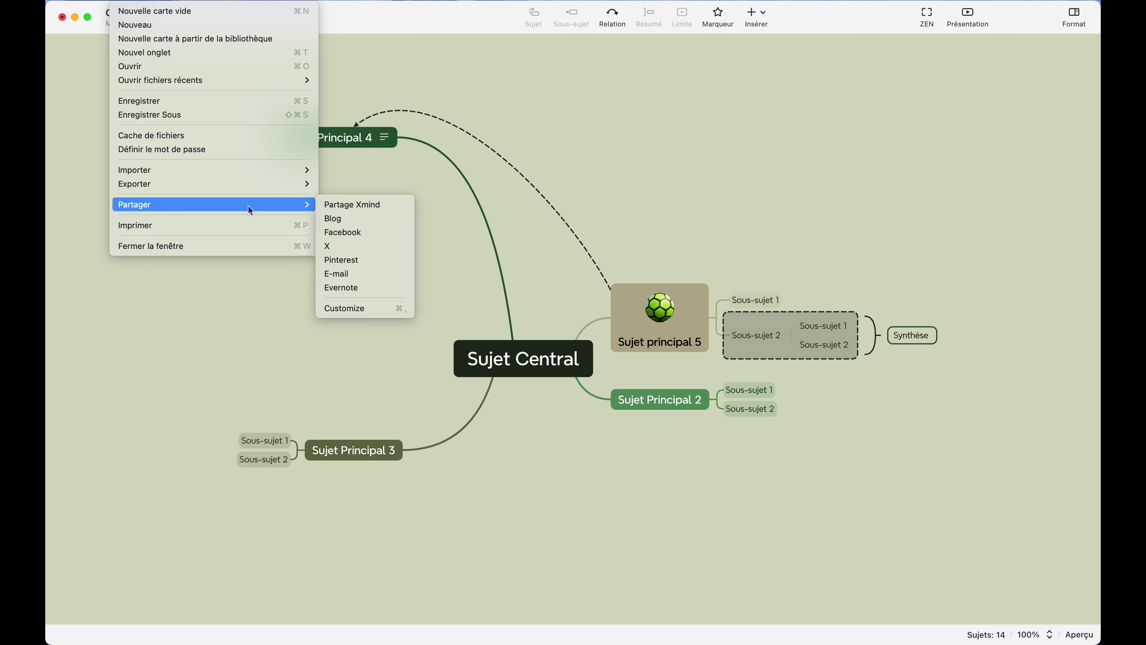
- Look at the current-map and current-file choices of Partage Xmind, and dismiss the sharing dialog
left_click(349, 206)
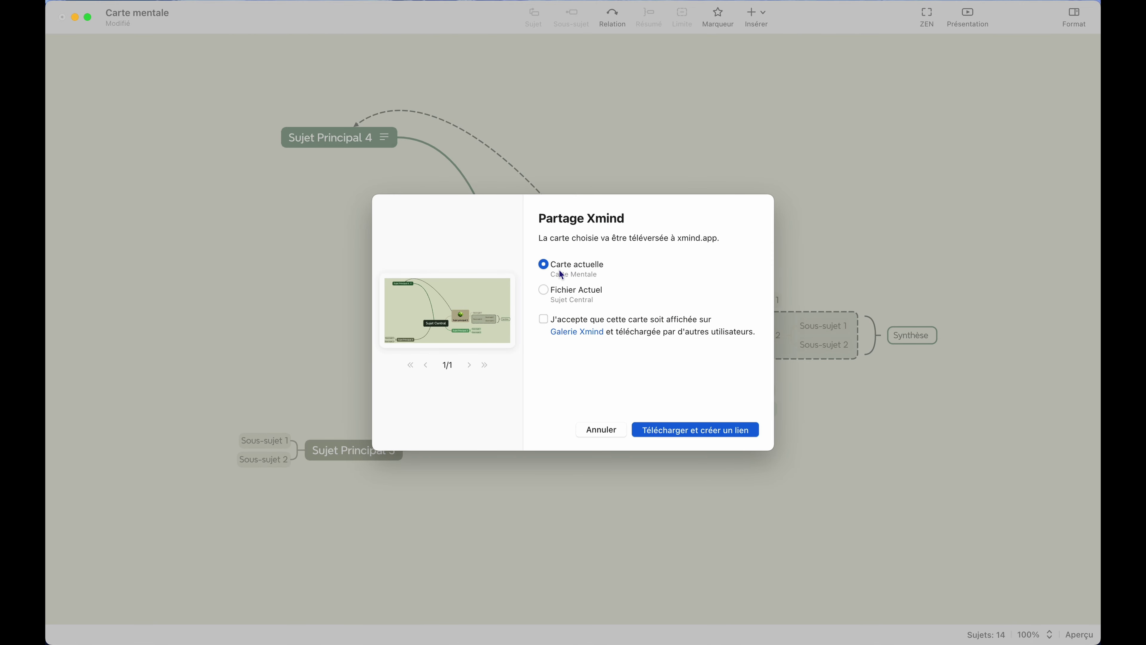
left_click(585, 296)
left_click(603, 432)
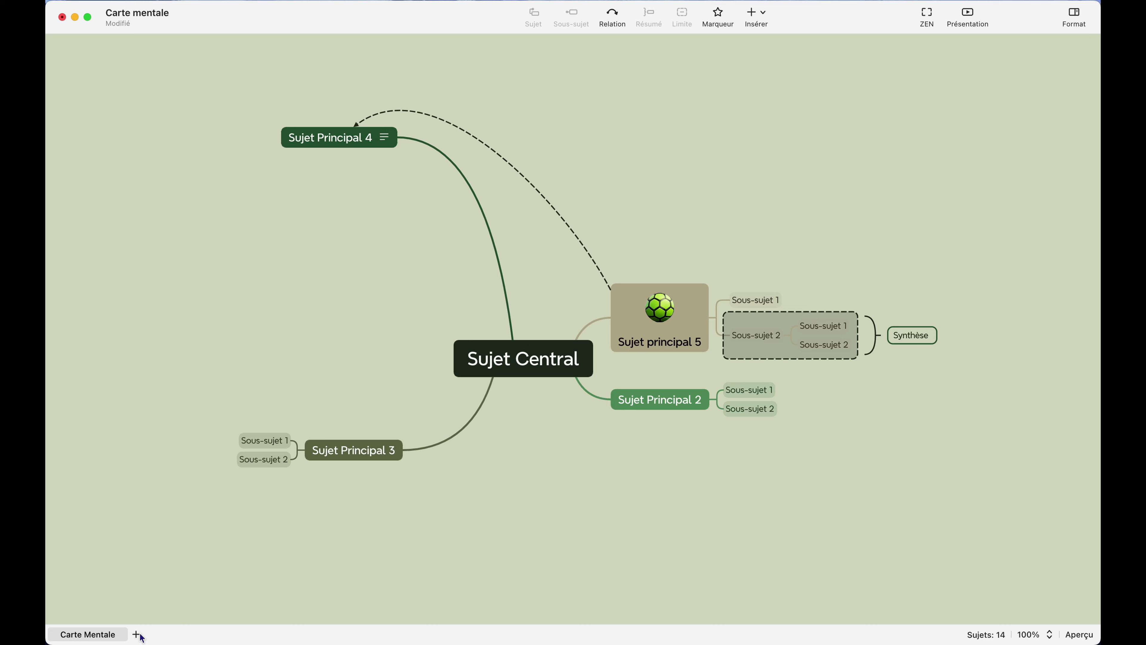
- Add two more sheets to the Carte mentale file
left_click(136, 634)
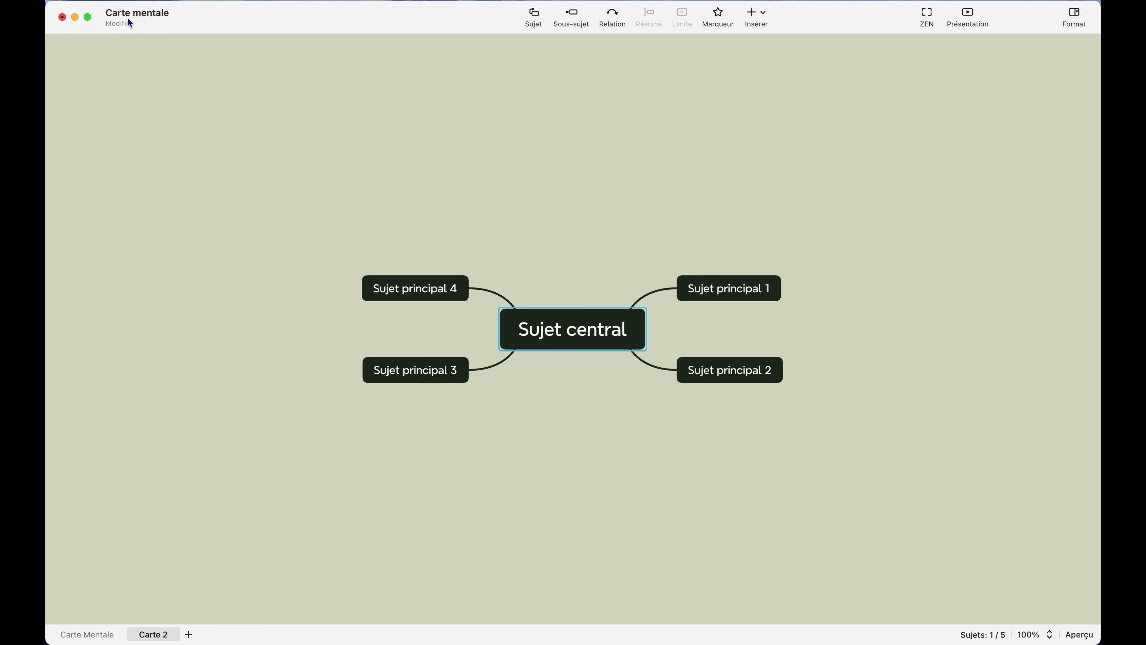
left_click(114, 635)
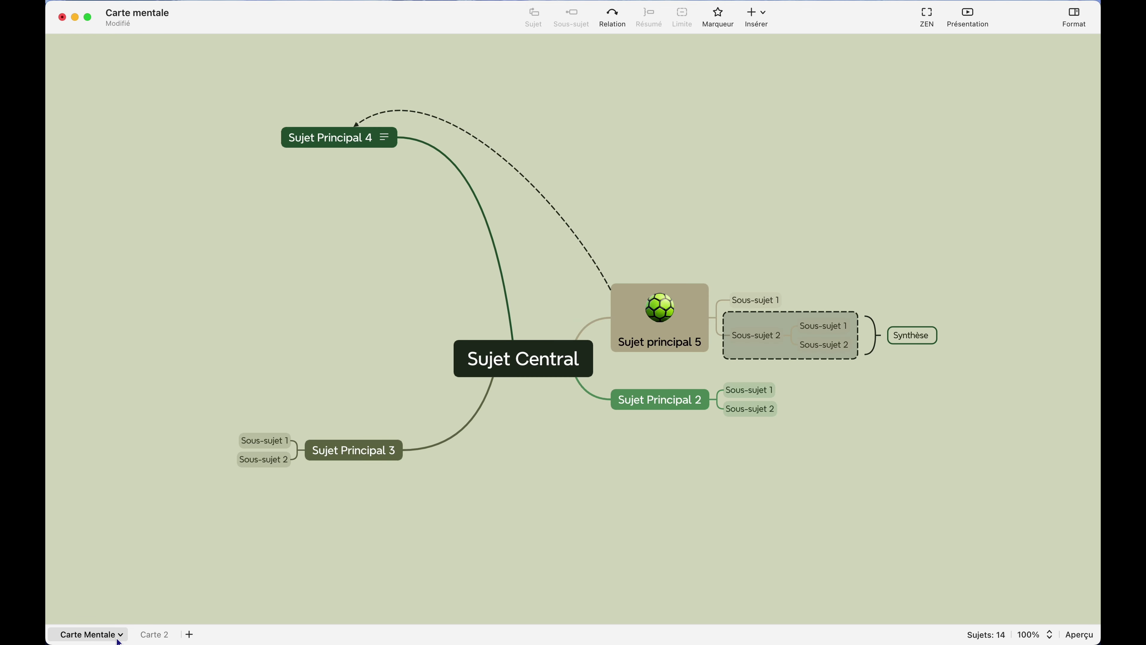
right_click(172, 637)
left_click(209, 572)
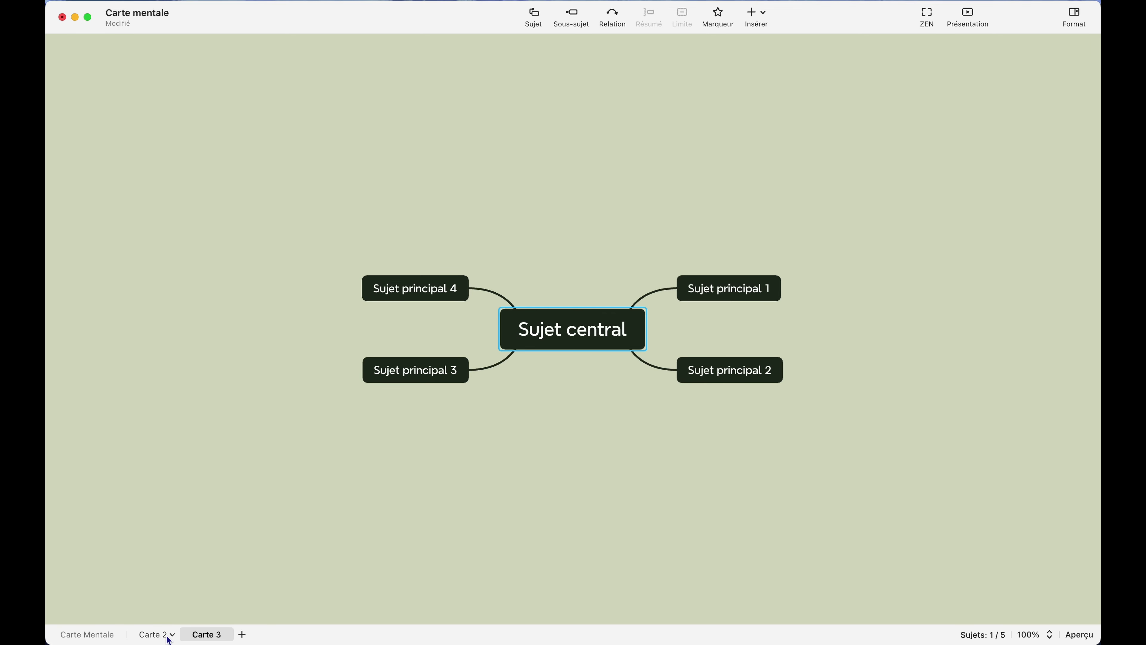
- Check the options available for the Carte 2 sheet and switch between the three sheets, returning to Carte Mentale
right_click(169, 638)
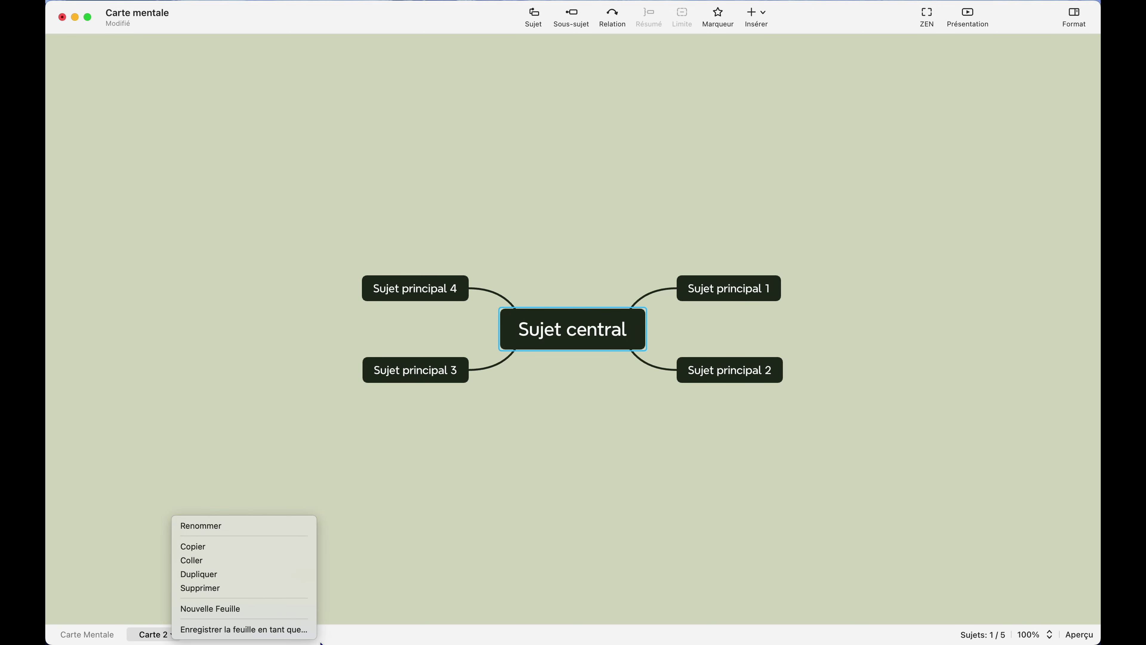
left_click(163, 637)
left_click(107, 636)
left_click(176, 638)
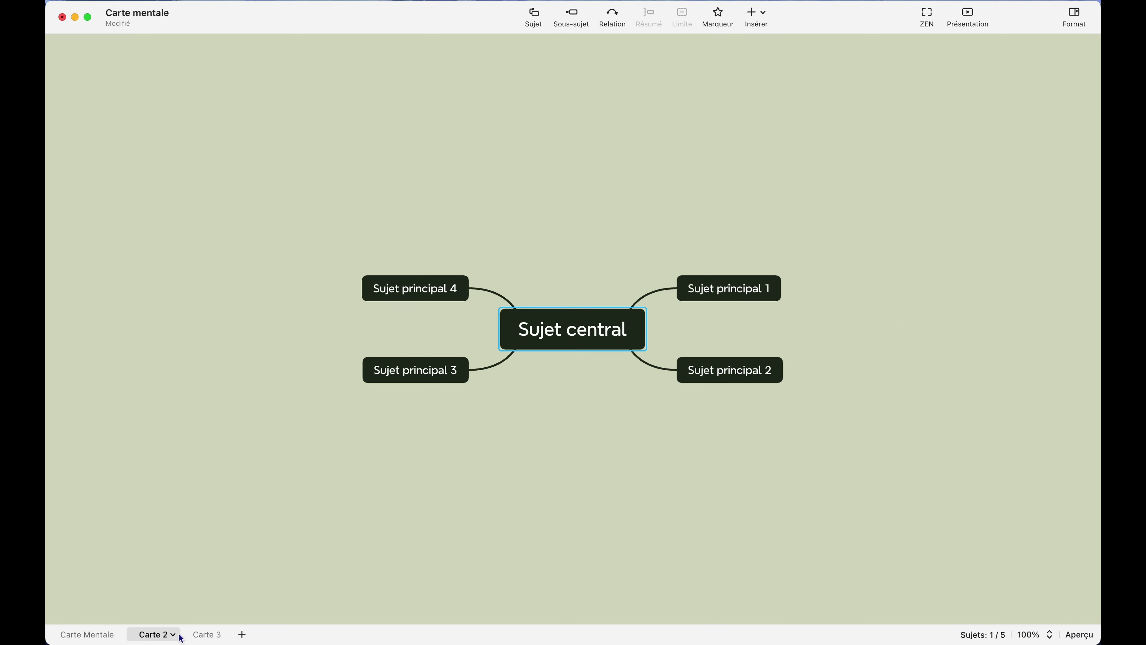
left_click(199, 637)
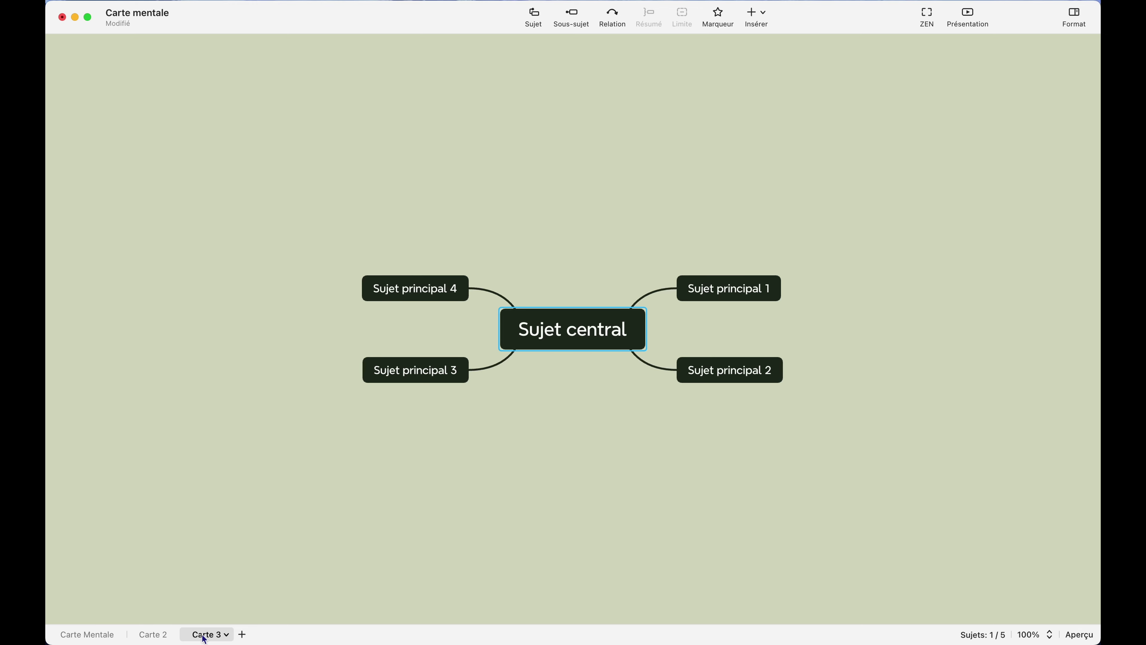
left_click(100, 638)
- Upload the whole current file through Partage Xmind and copy its sharing link
left_click(158, 1)
mouse_move(127, 0)
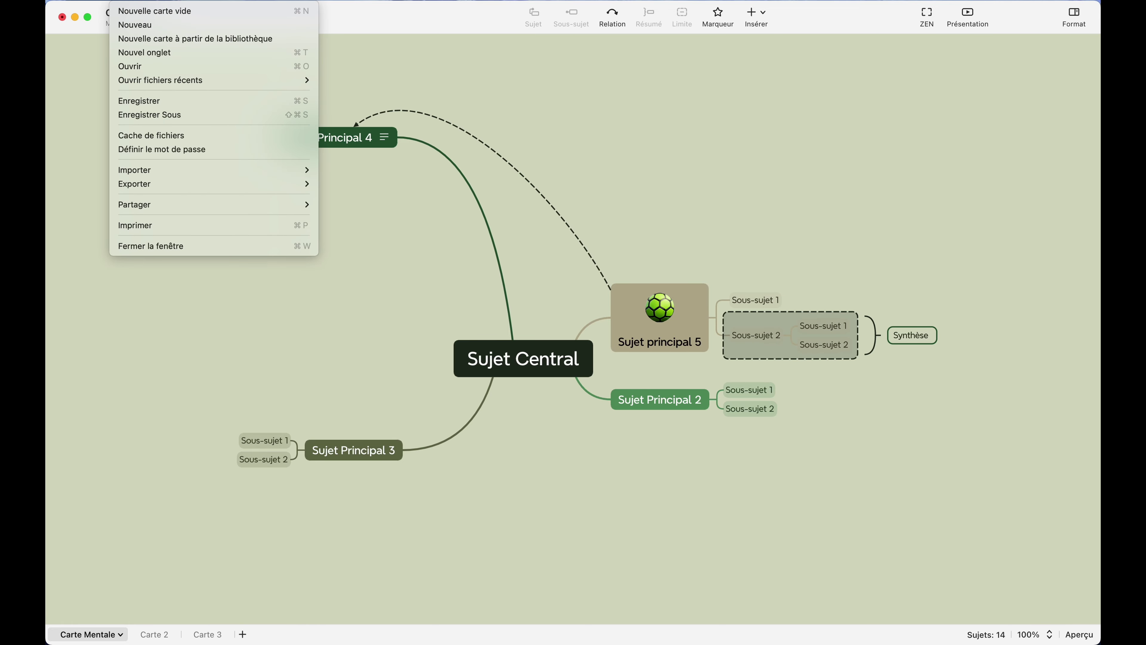
mouse_move(167, 206)
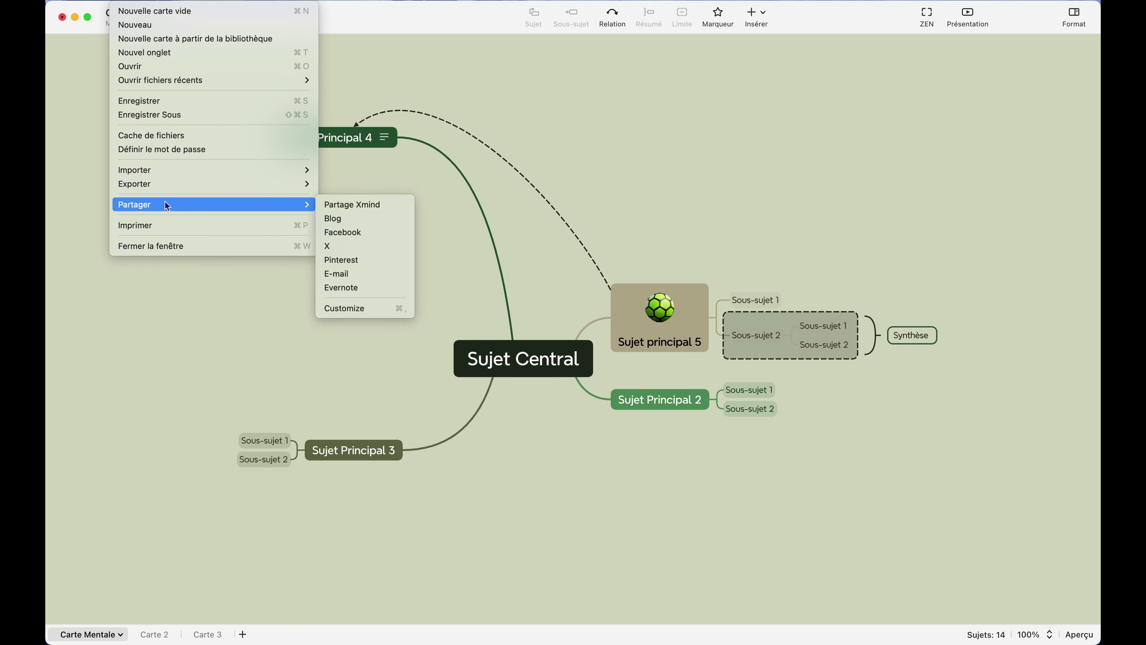
left_click(346, 204)
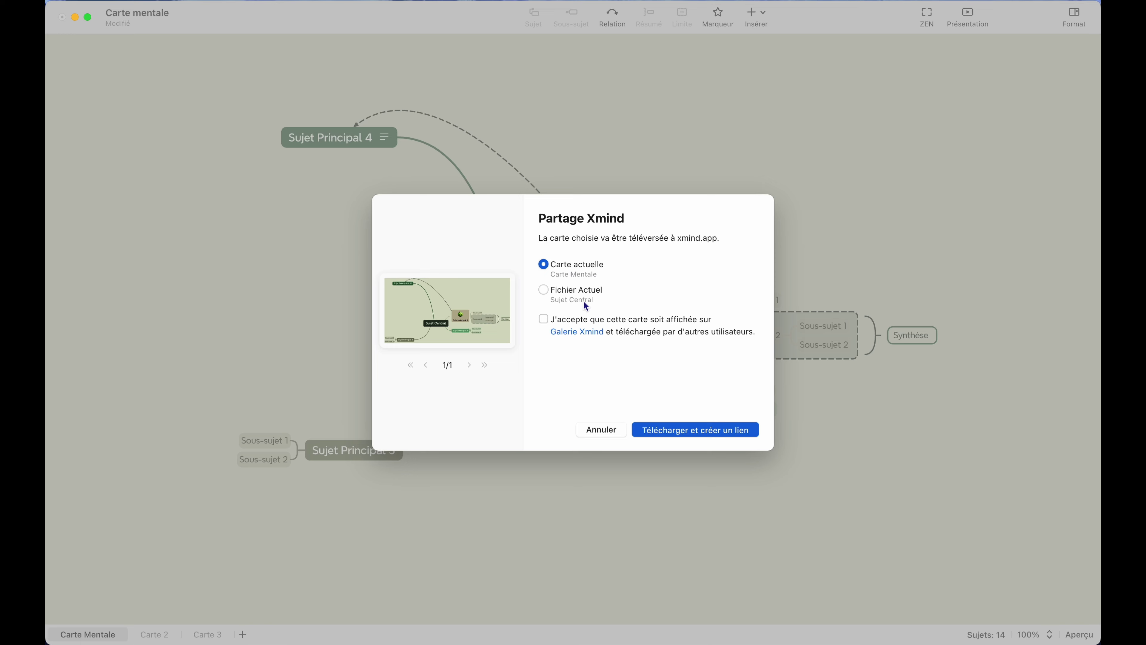
left_click(581, 294)
left_click(577, 269)
left_click(559, 294)
left_click(661, 433)
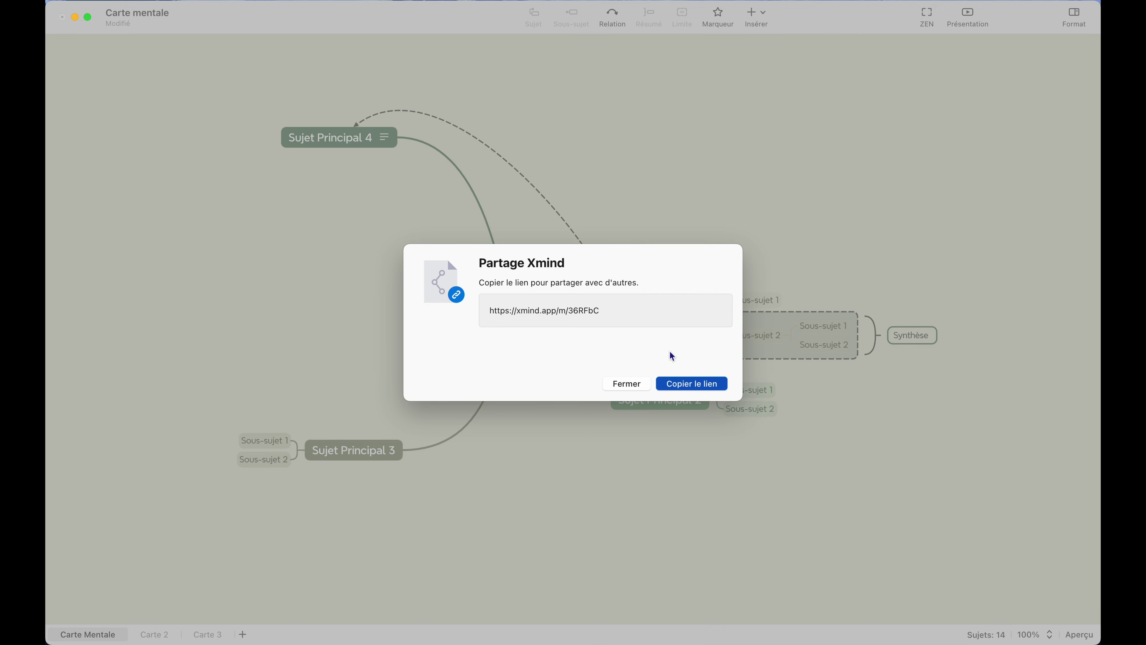
left_click(672, 384)
mouse_move(435, 640)
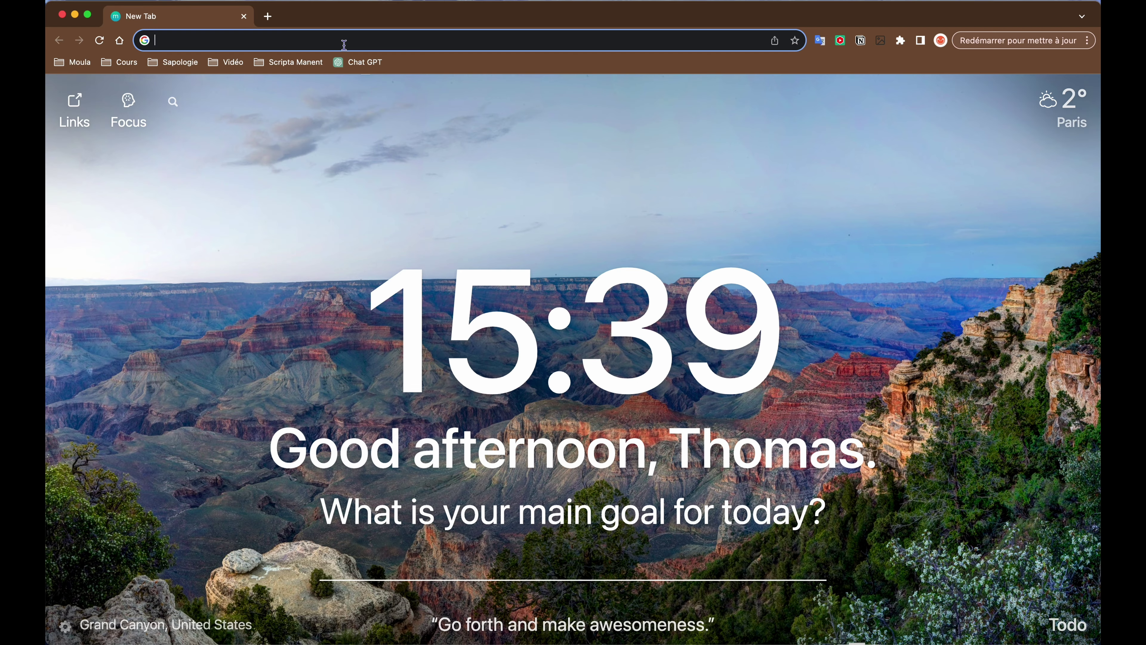
type("https://xmind.app/m/36RFbC")
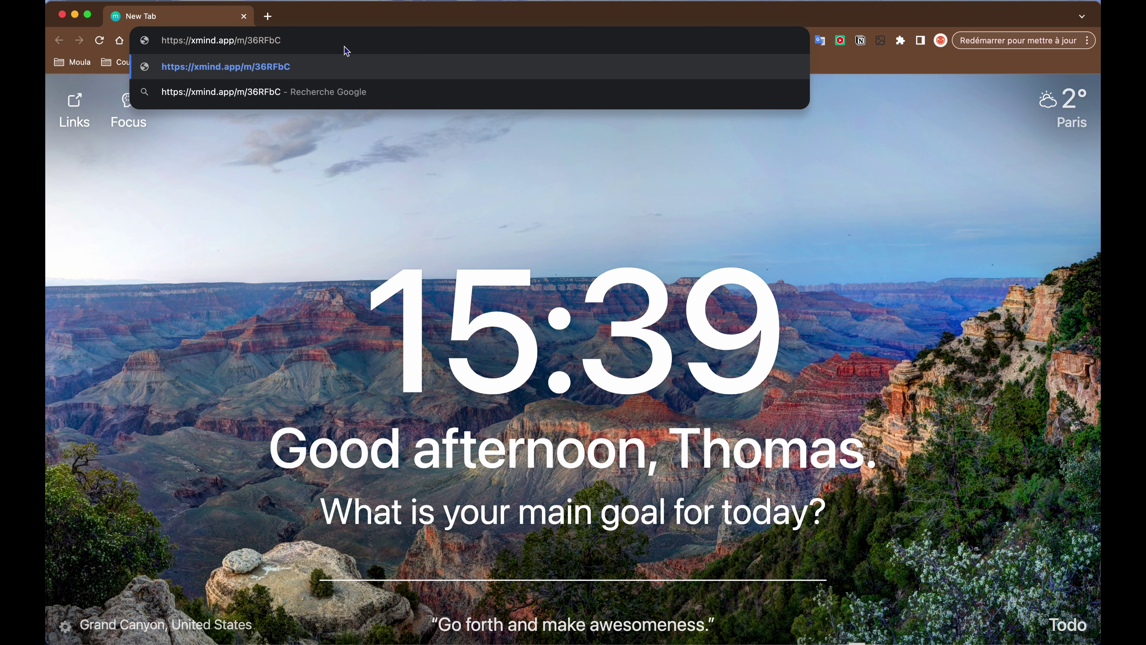
key("Return")
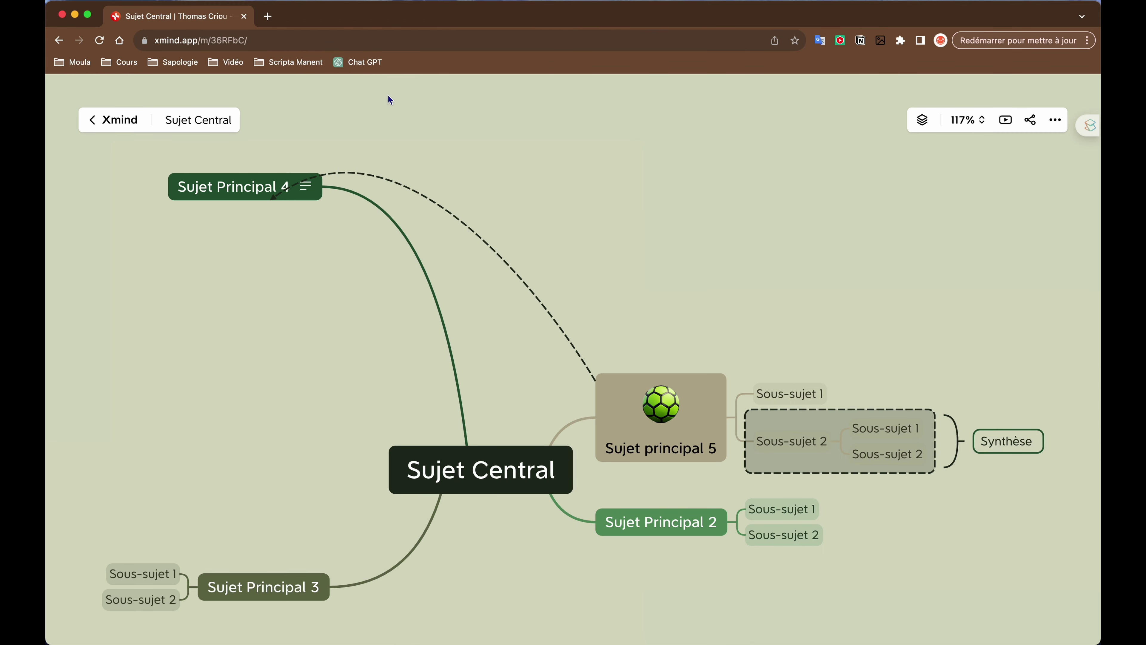
scroll(551, 237, "down", 2)
scroll(552, 238, "left", 3)
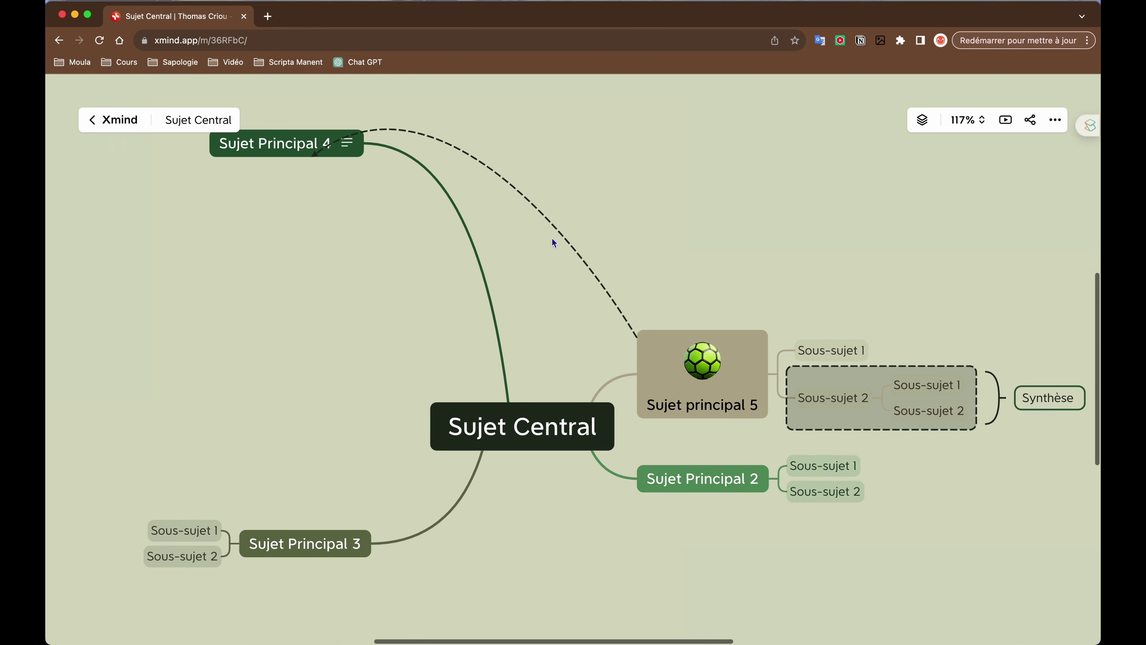
scroll(550, 238, "right", 2)
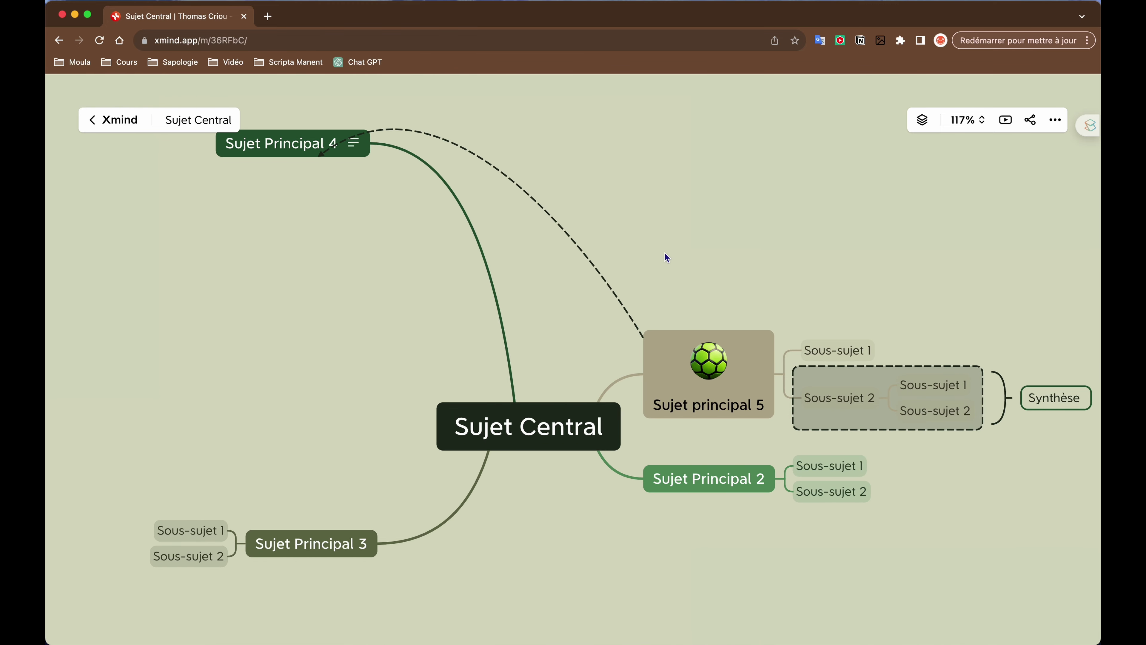
scroll(666, 254, "right", 2)
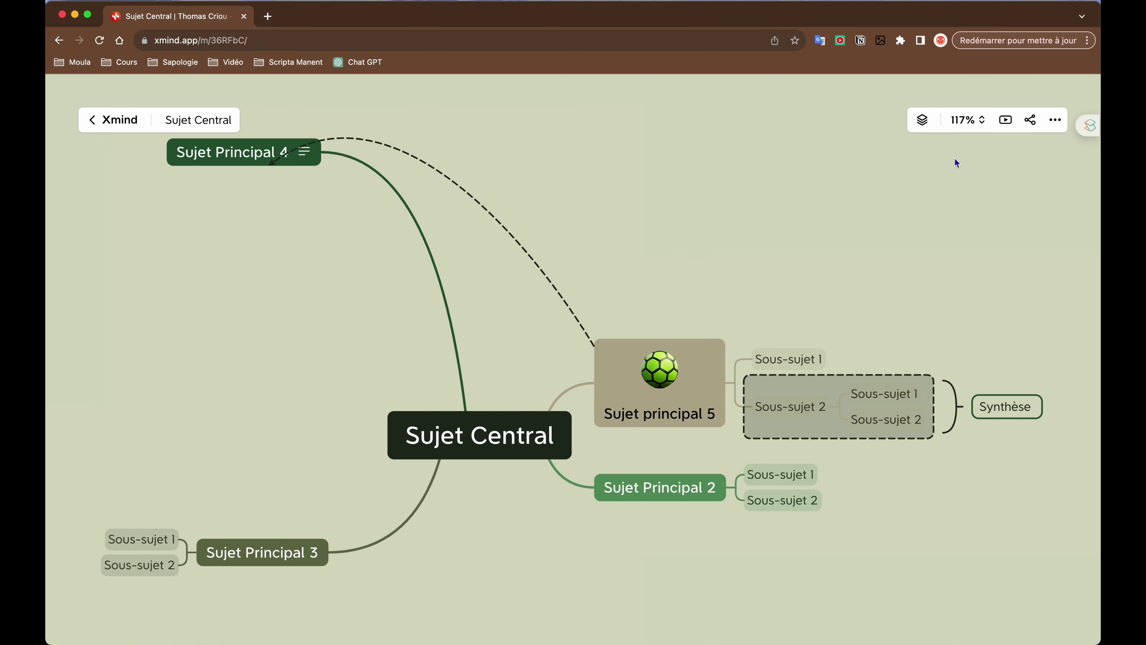
- Set the shared map's zoom to 100% and check its sharing option, upload details and sheet list
left_click(965, 122)
left_click(975, 316)
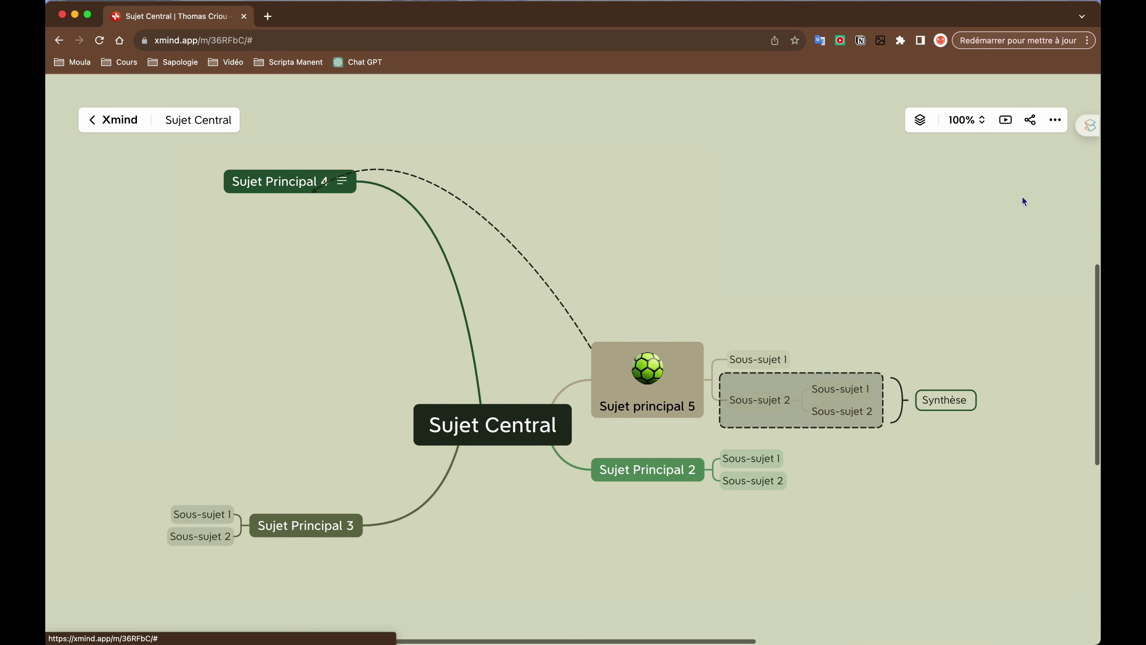
left_click(1035, 125)
left_click(1037, 126)
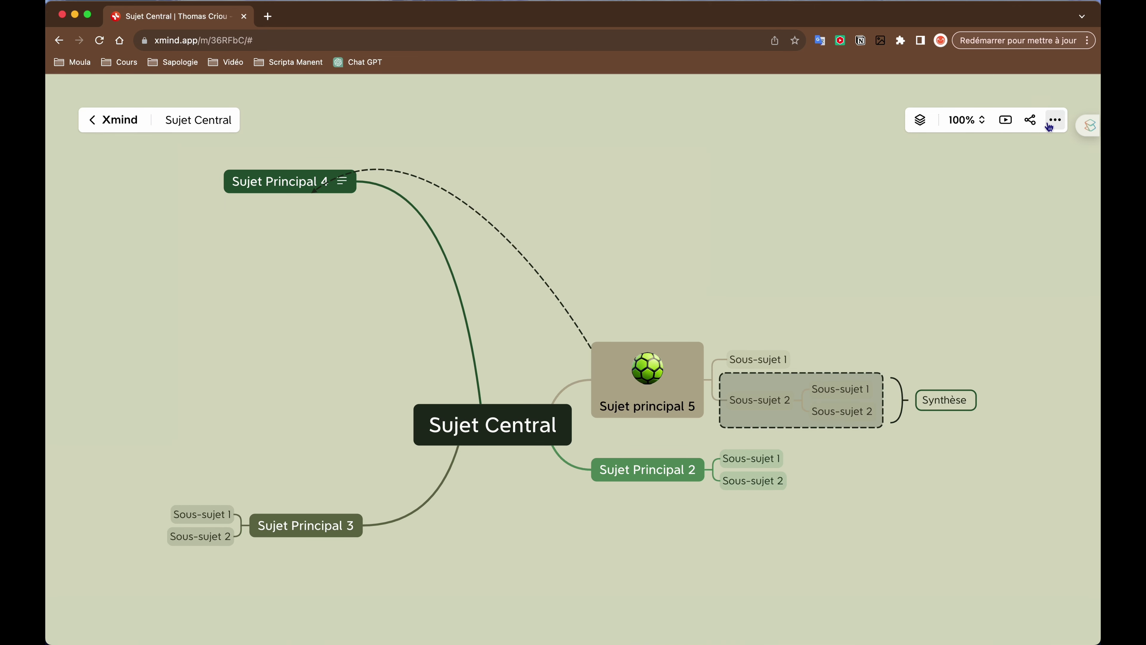
left_click(1050, 125)
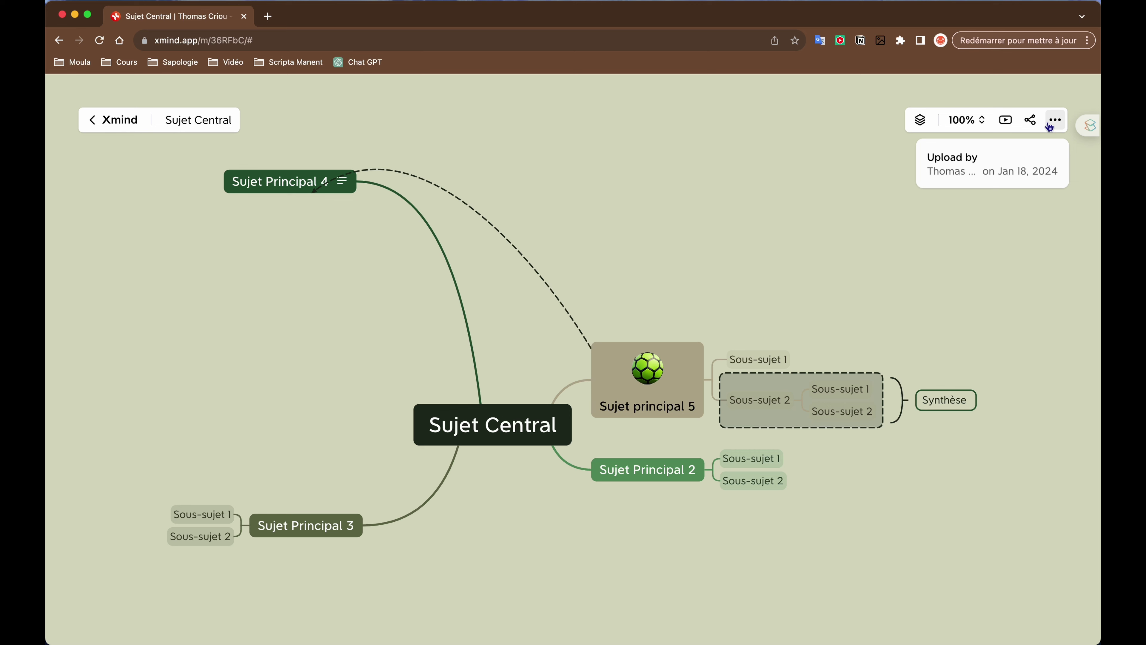
left_click(920, 121)
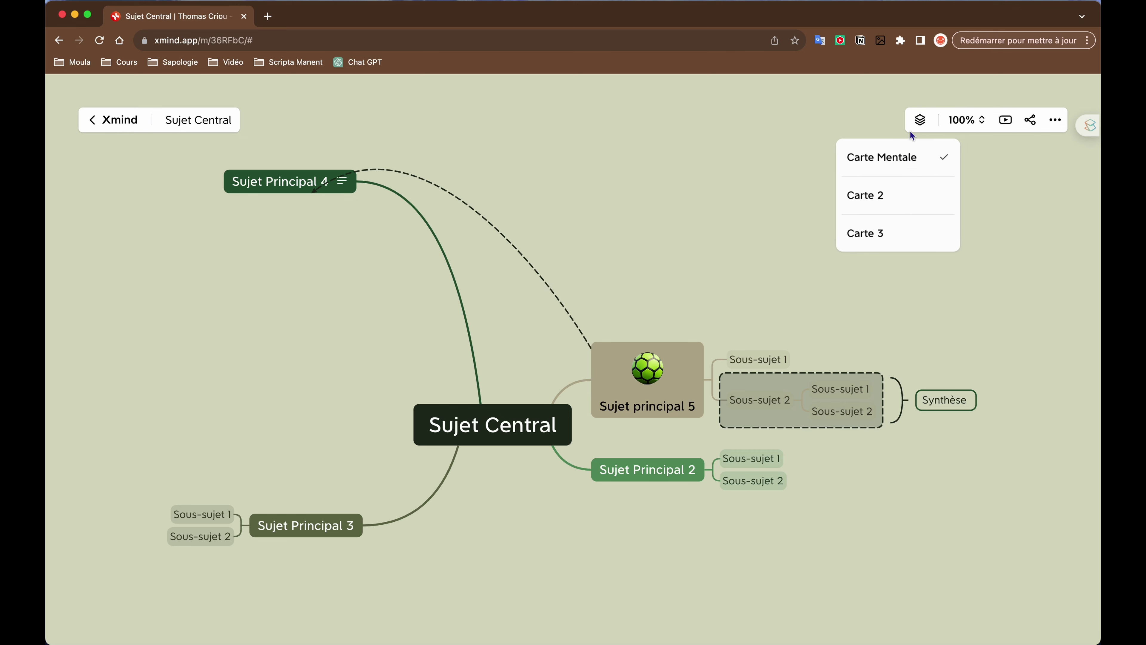
left_click(920, 125)
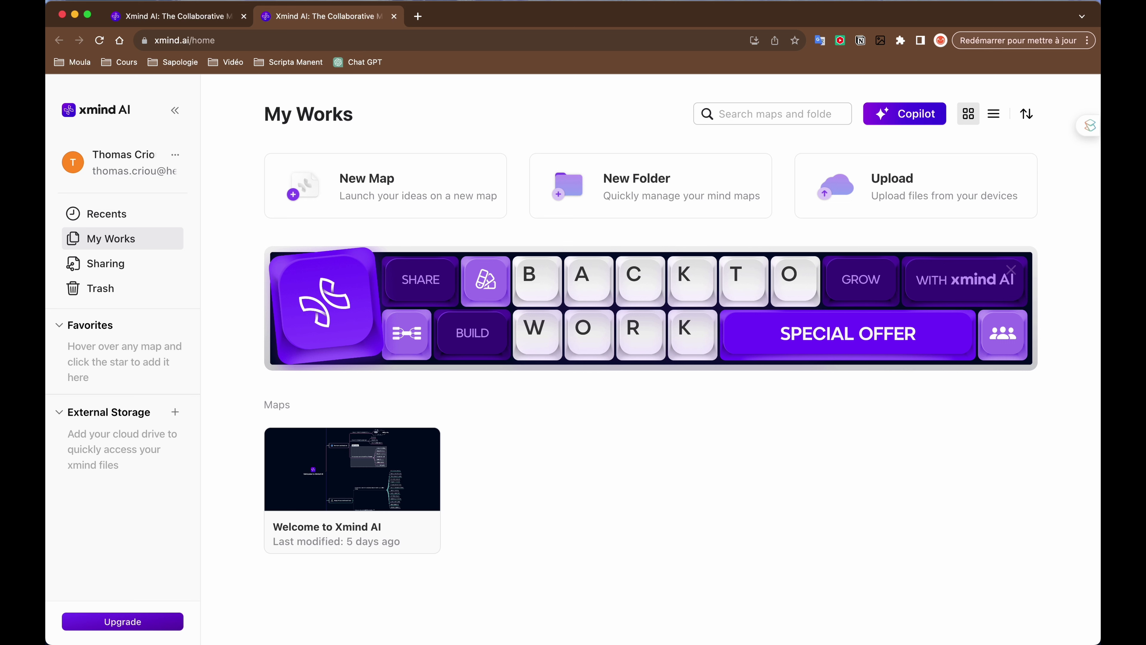
- Examine the Basic, Personal and Team subscription plans of Xmind AI, and close the plans page
left_click(103, 623)
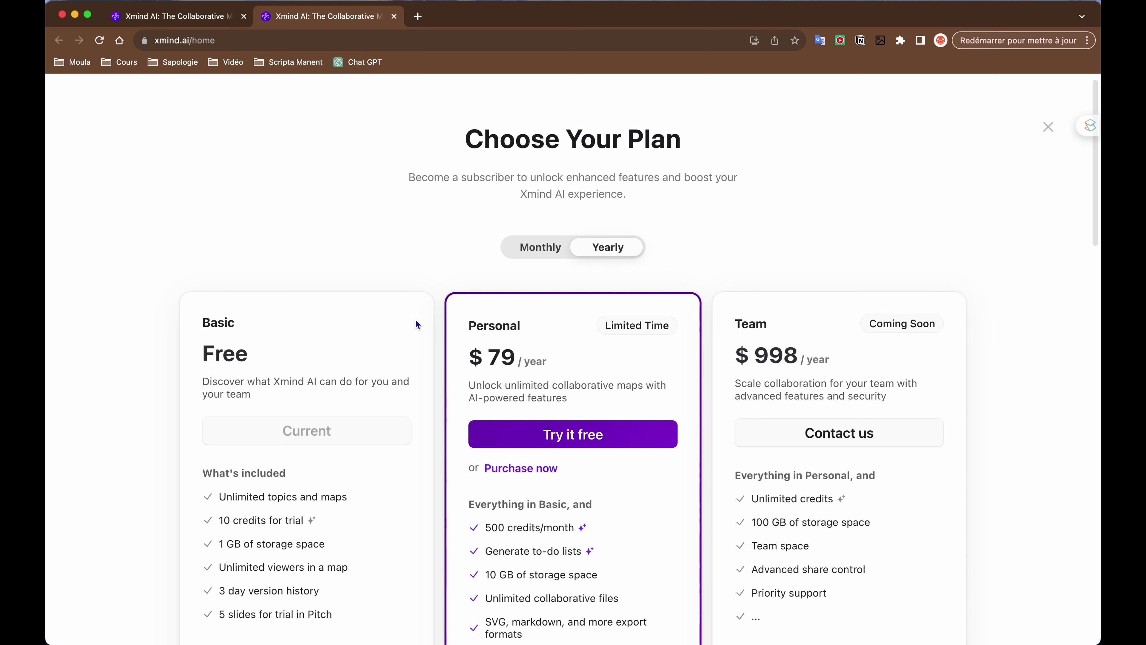
scroll(414, 320, "down", 2)
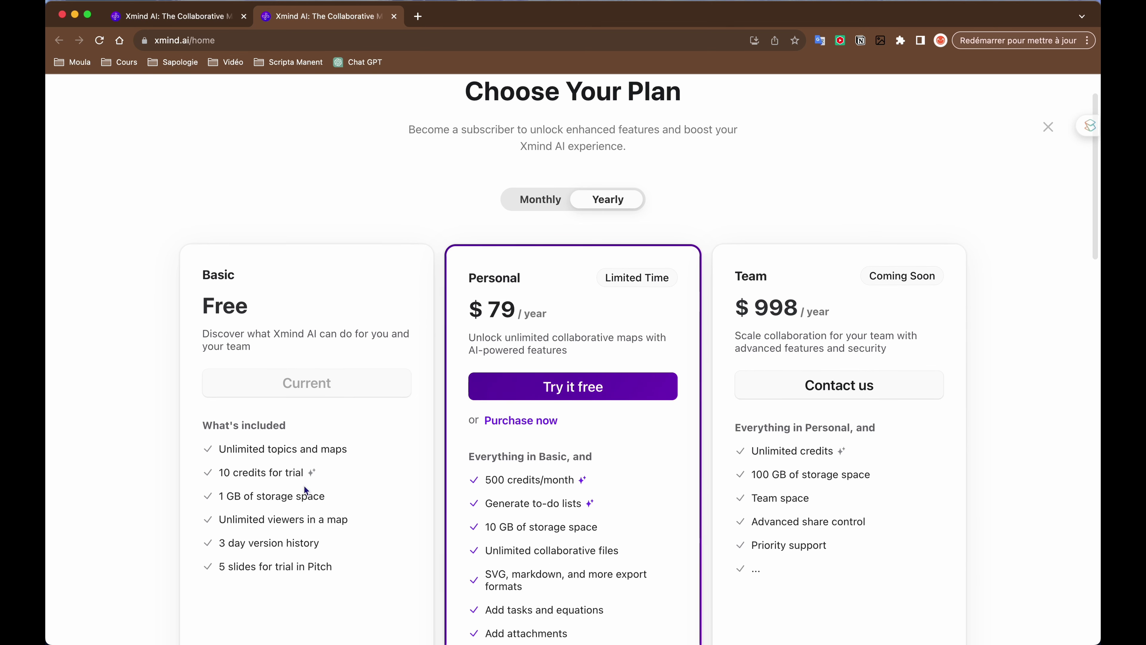
scroll(253, 373, "down", 3)
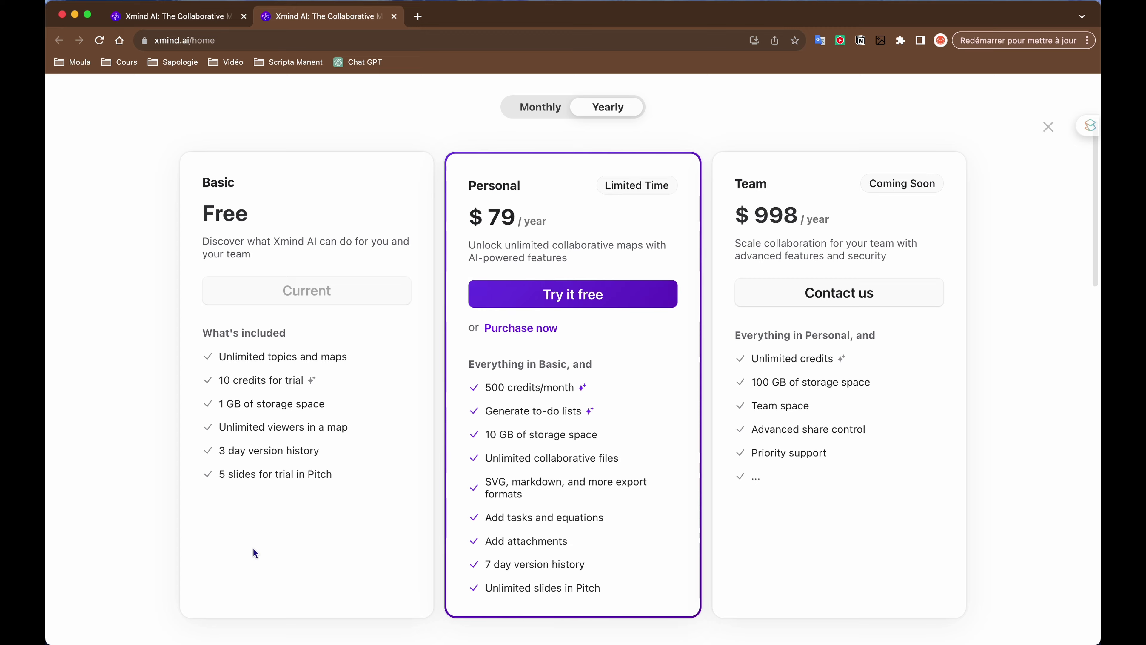
scroll(215, 230, "up", 2)
key("super+w")
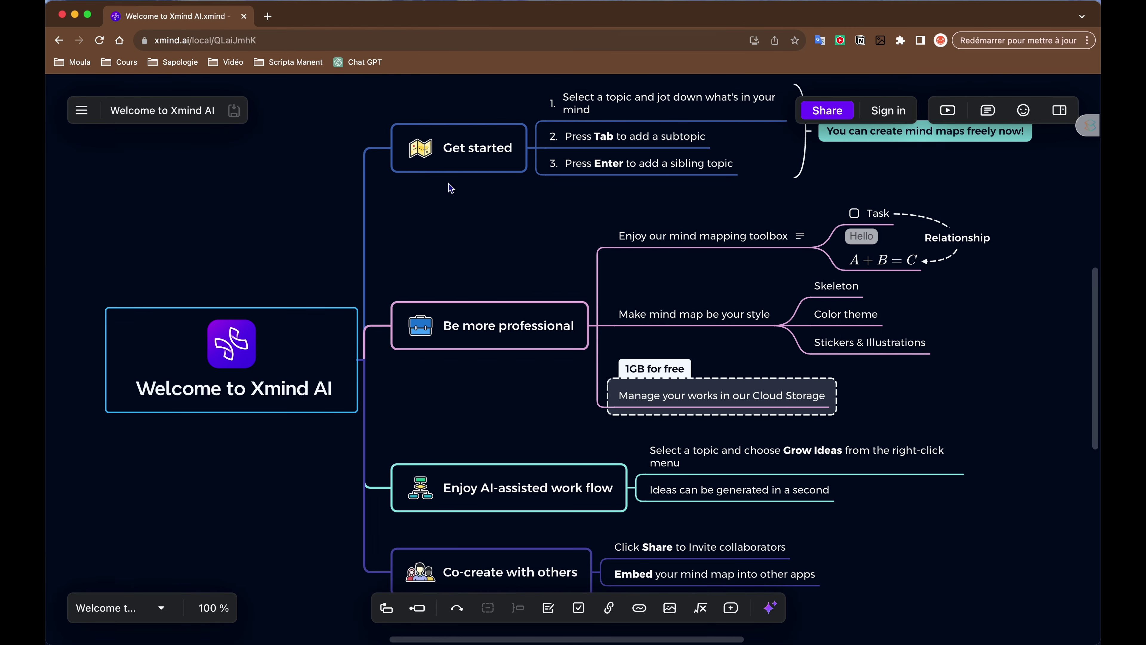
- Add a main topic with one subtopic after "Co-create with others" in the Welcome to Xmind AI map, and delete both
scroll(447, 186, "down", 4)
scroll(452, 188, "right", 1)
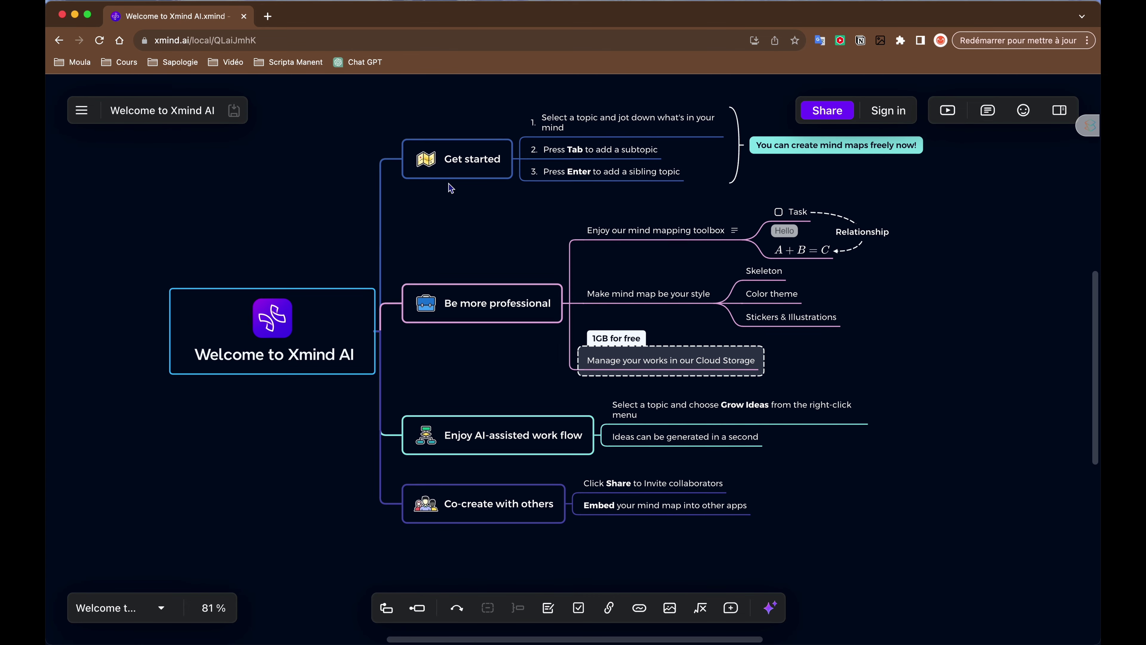
scroll(451, 188, "up", 1)
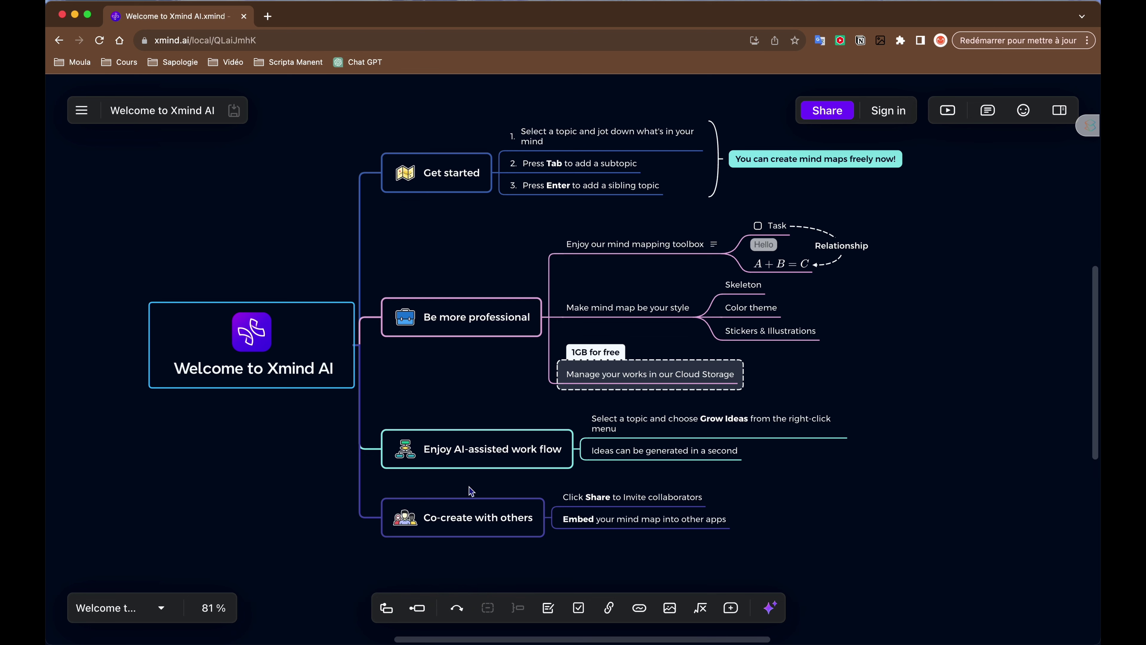
left_click(467, 526)
left_click(386, 608)
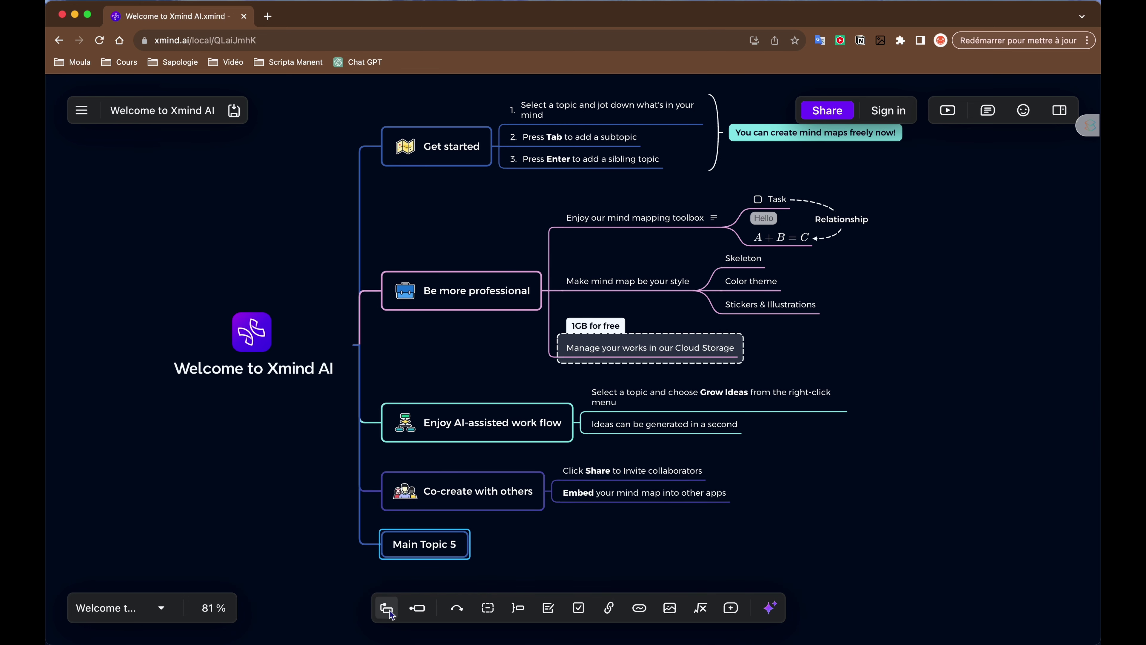
left_click(418, 607)
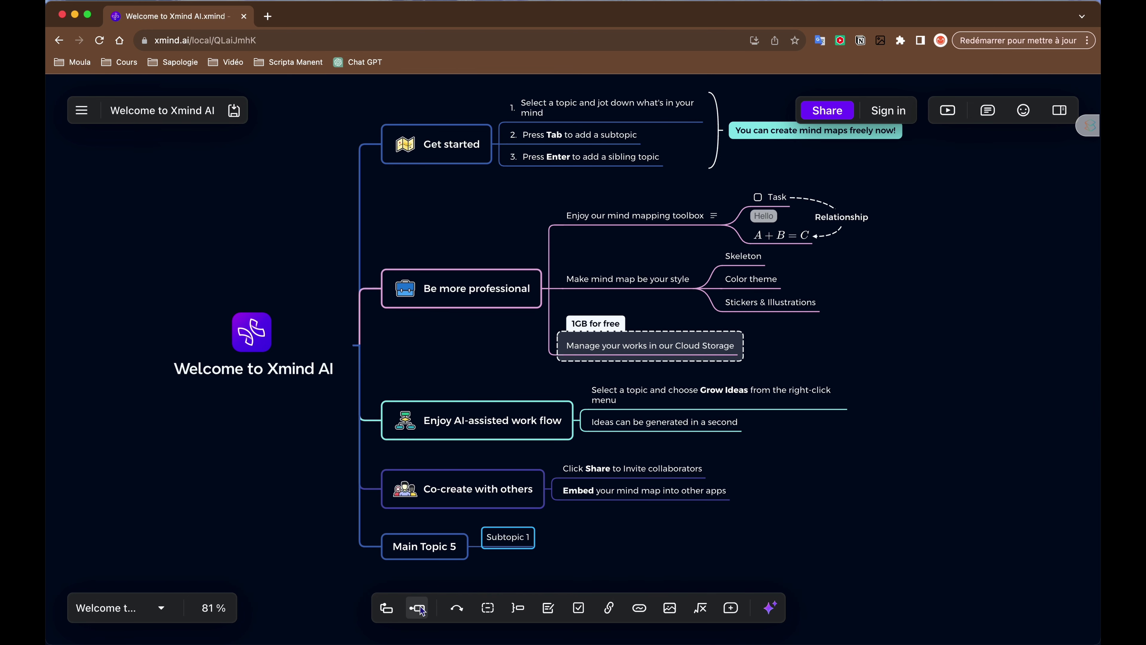
key("BackSpace")
key("BackSpace")
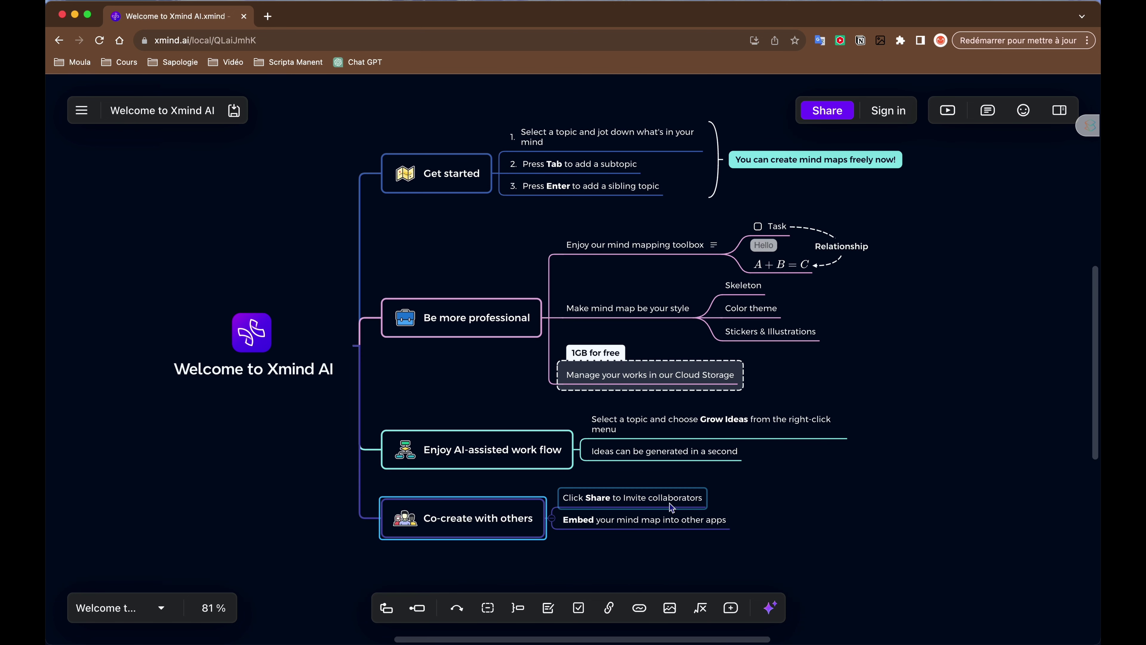
left_click(800, 484)
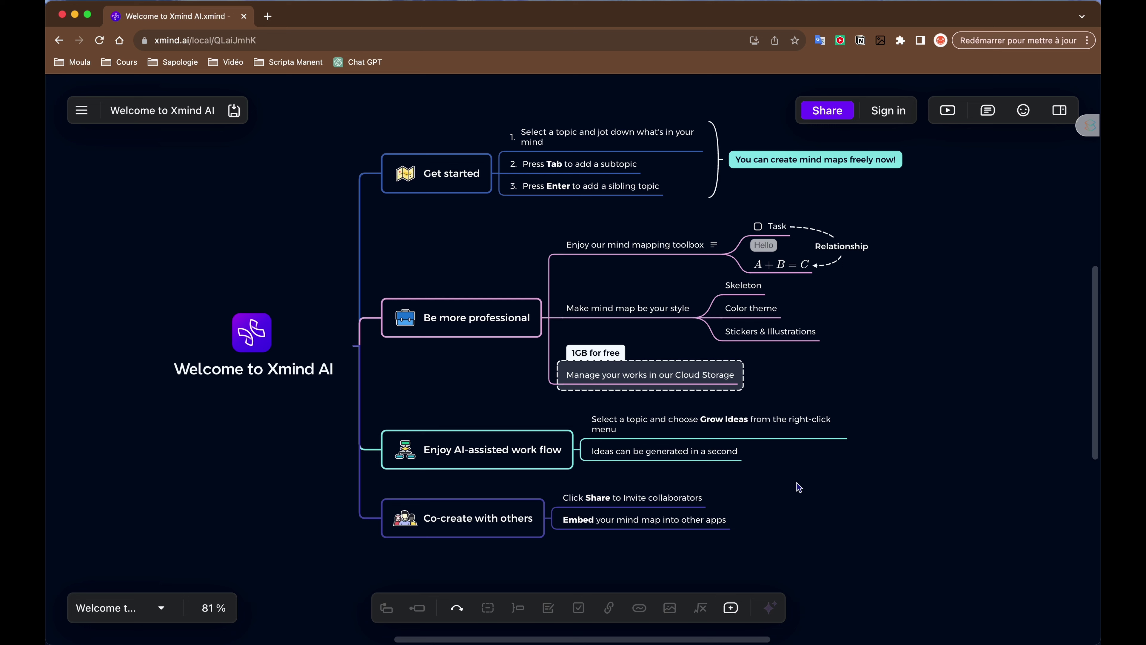
- Examine the "Enjoy AI-assisted work flow" branch and select its subtopic "Ideas can be generated in a second"
left_click(794, 440)
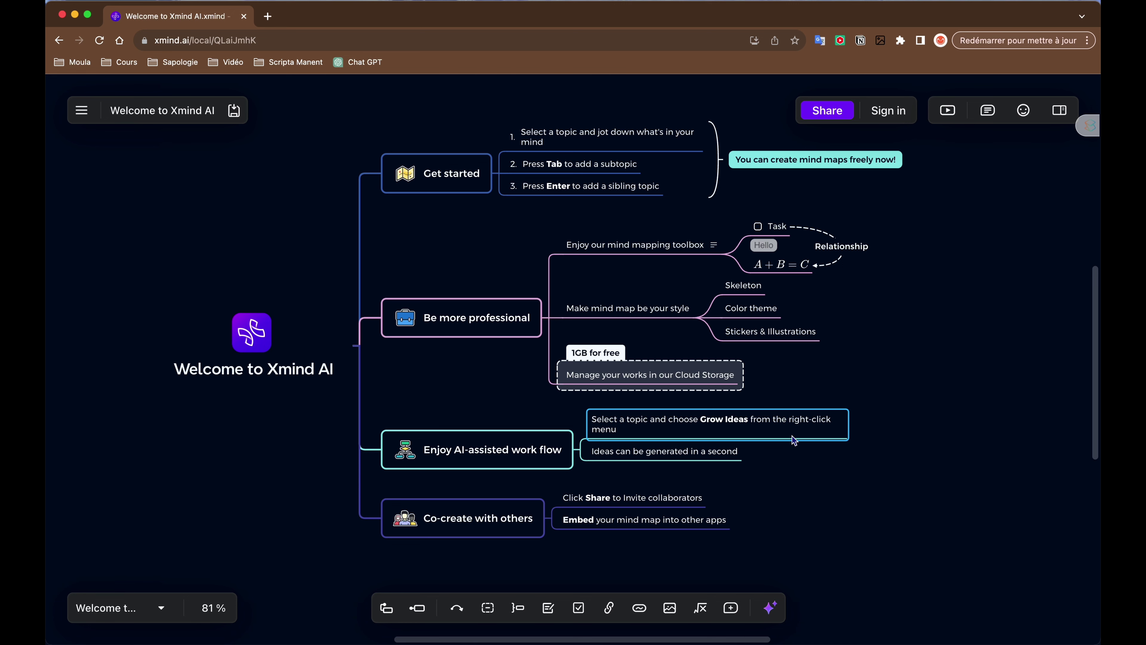
scroll(792, 451, "left", 5)
scroll(790, 469, "right", 5)
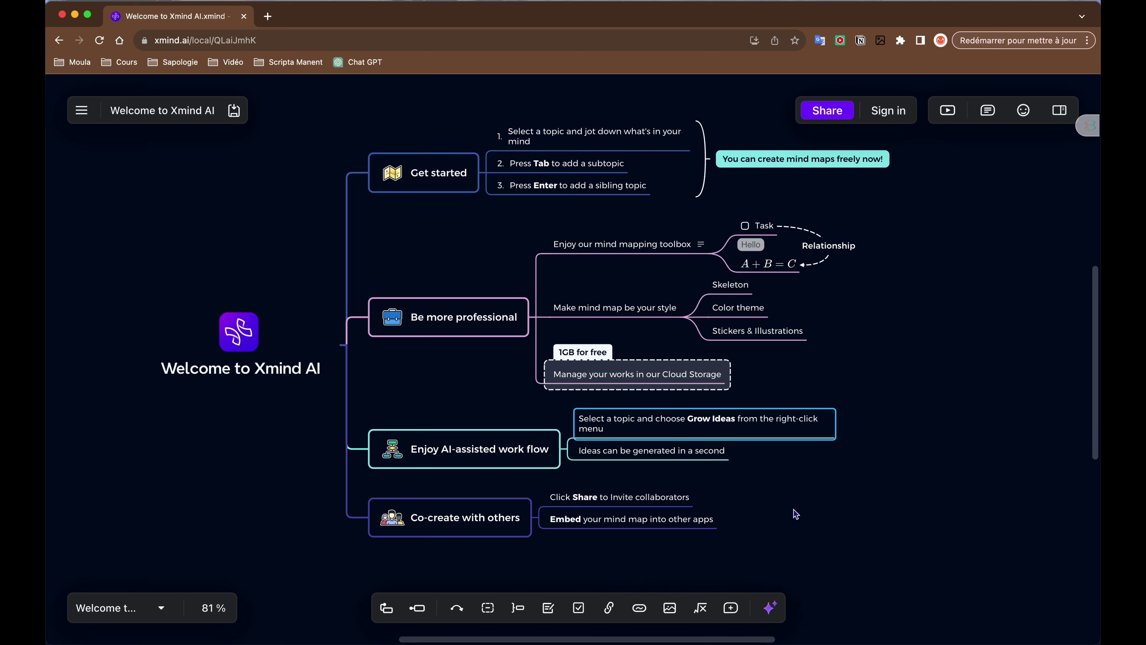
left_click(526, 422)
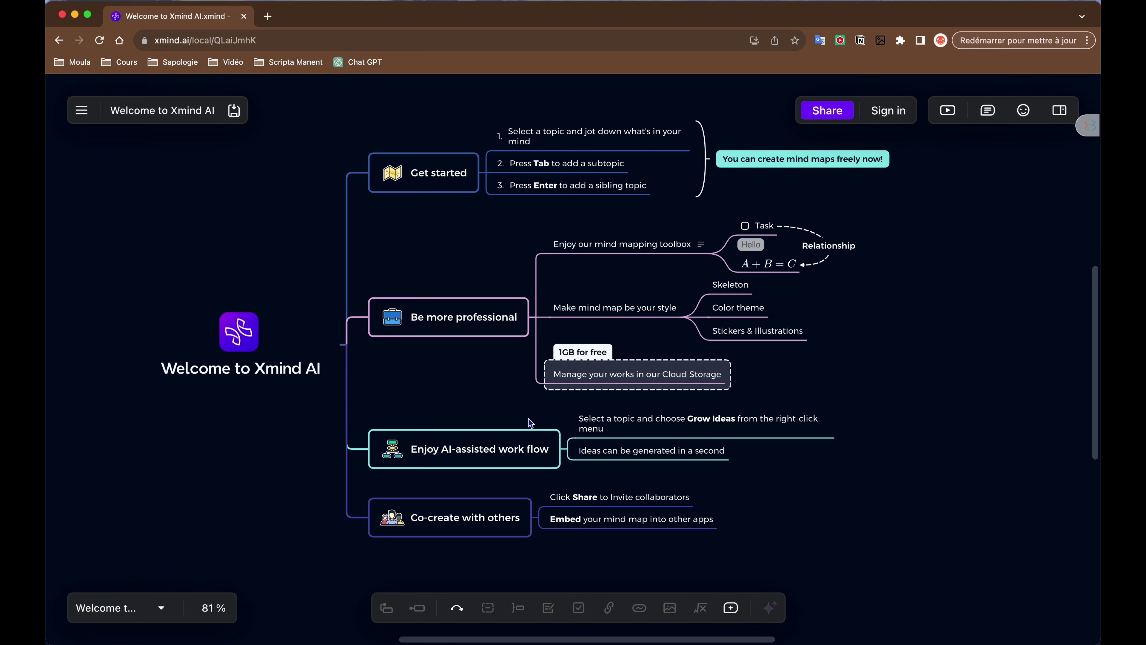
scroll(531, 423, "right", 5)
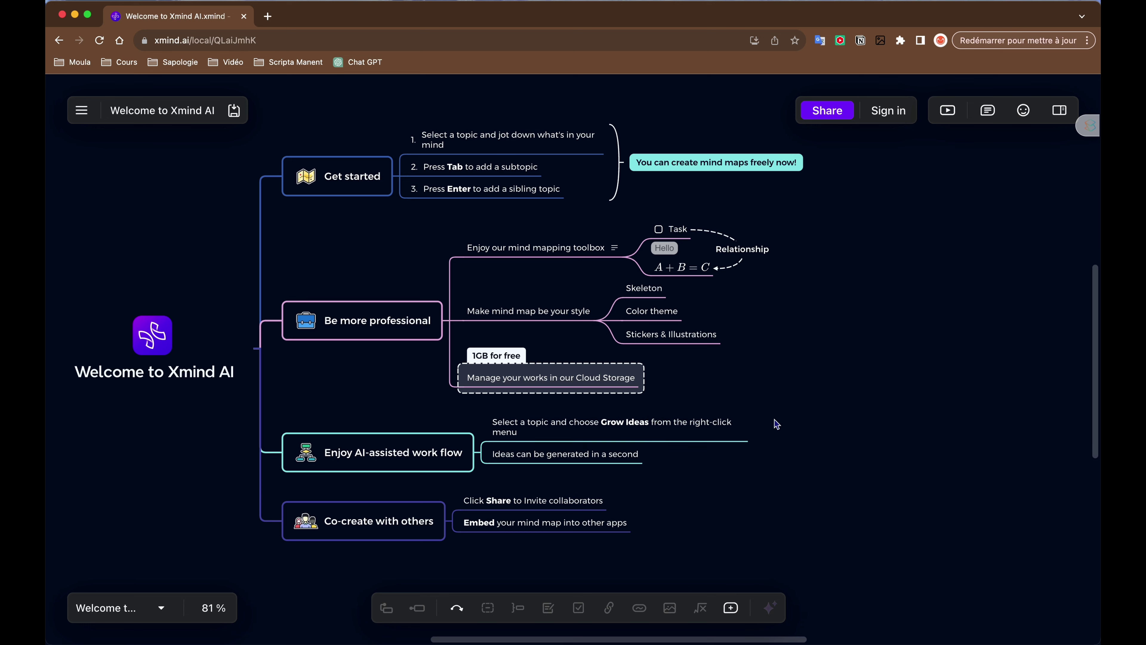
left_click(705, 427)
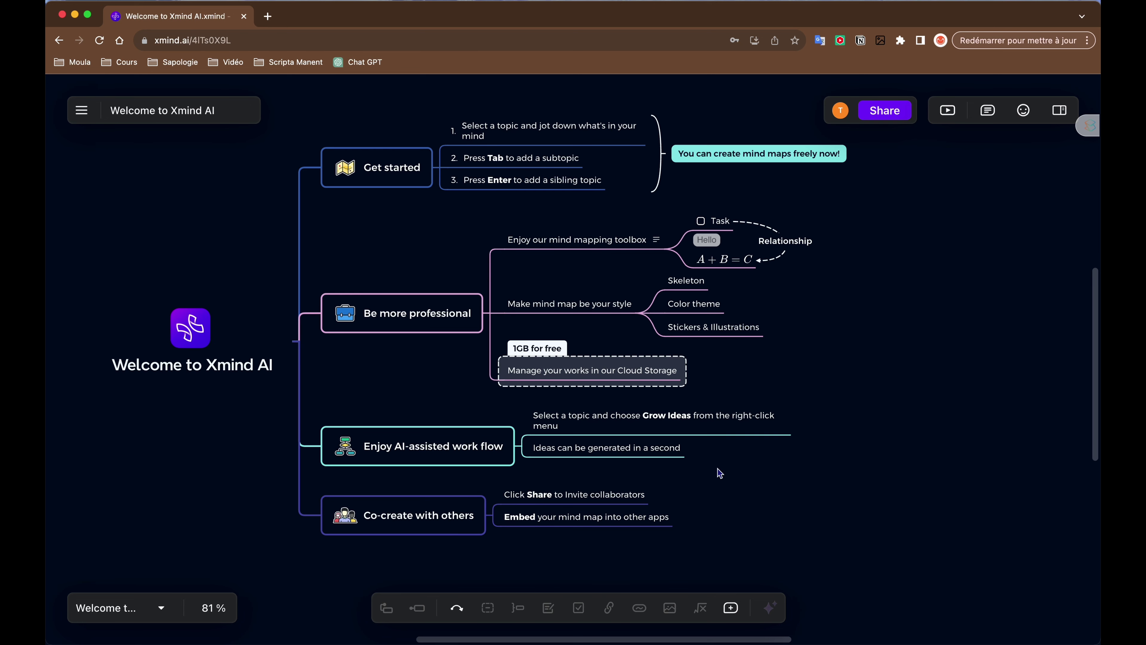
left_click(674, 459)
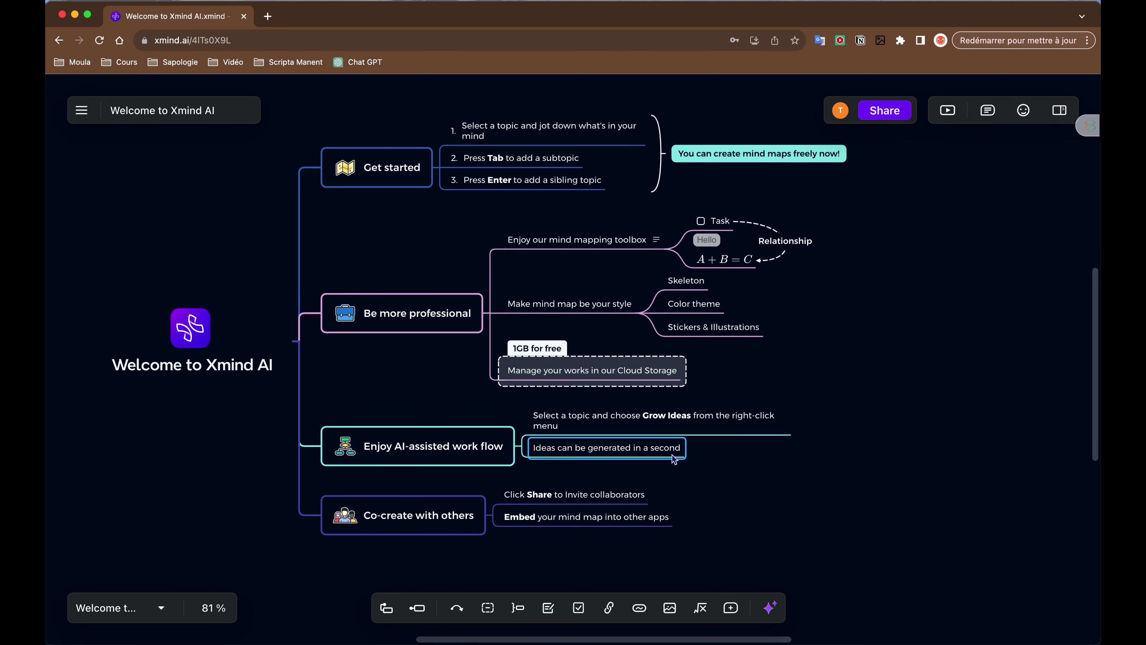